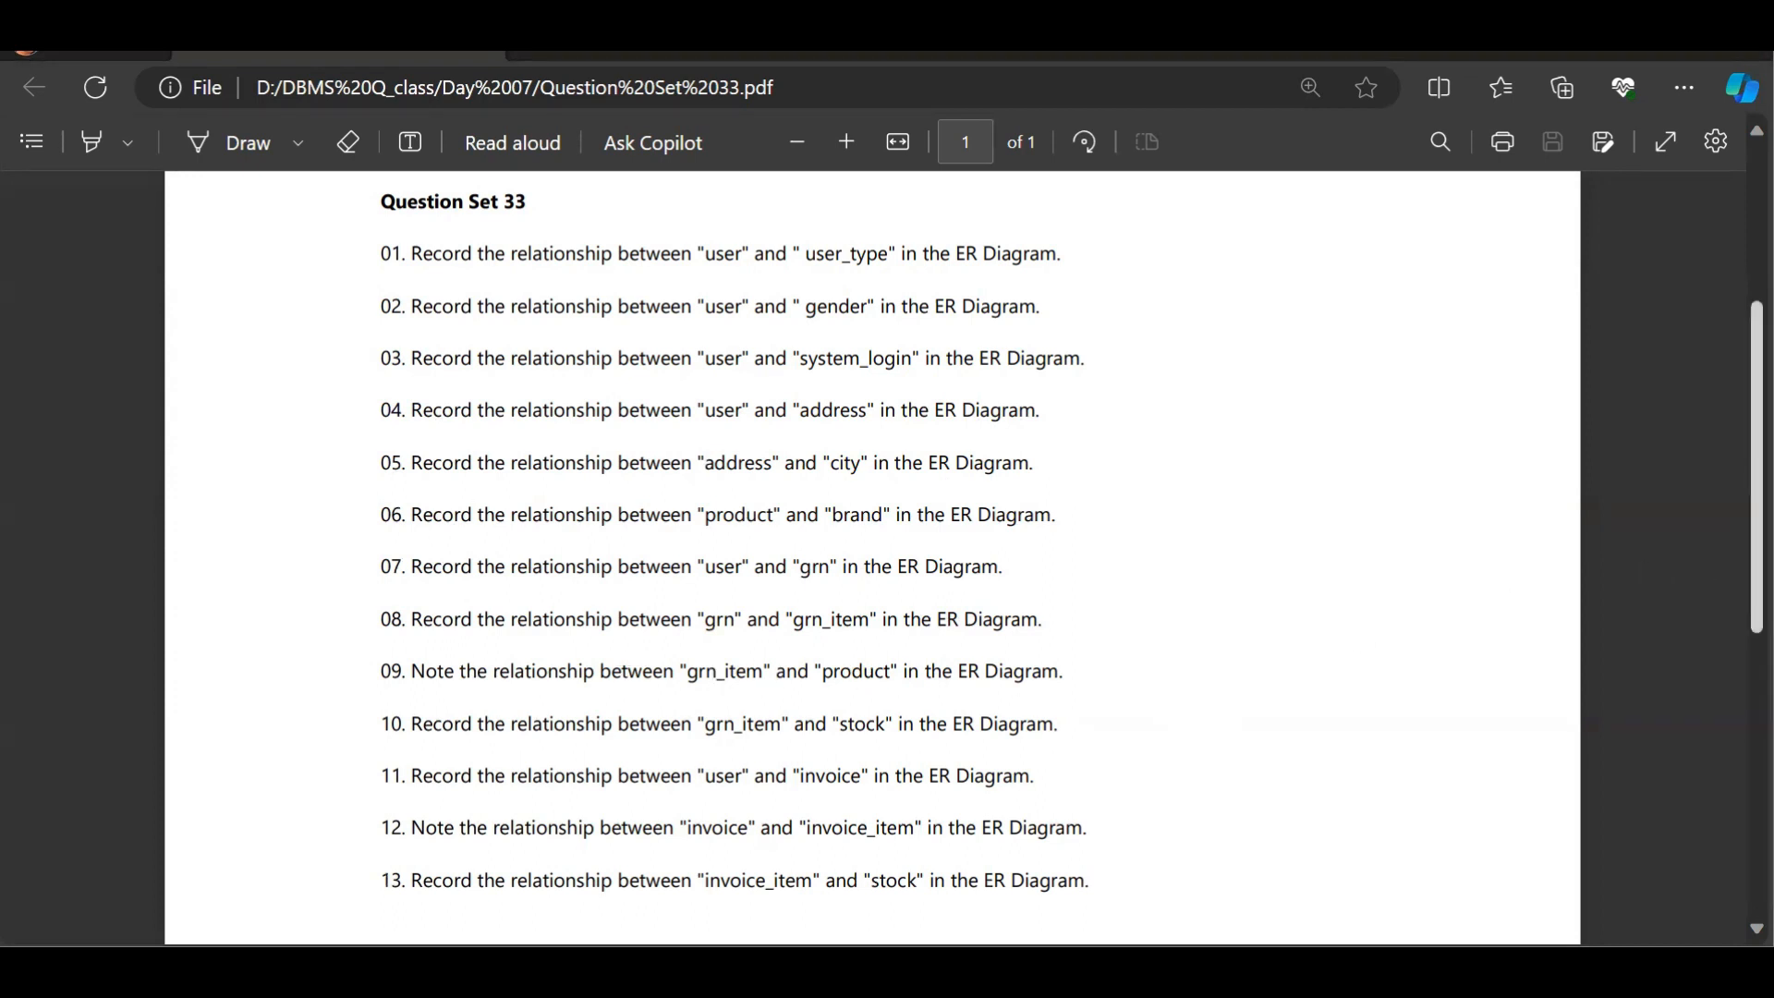
Step: Review the question set's relationship list and open the EER diagram of the existing araliya shoe center model
scroll(872, 555, down, 3)
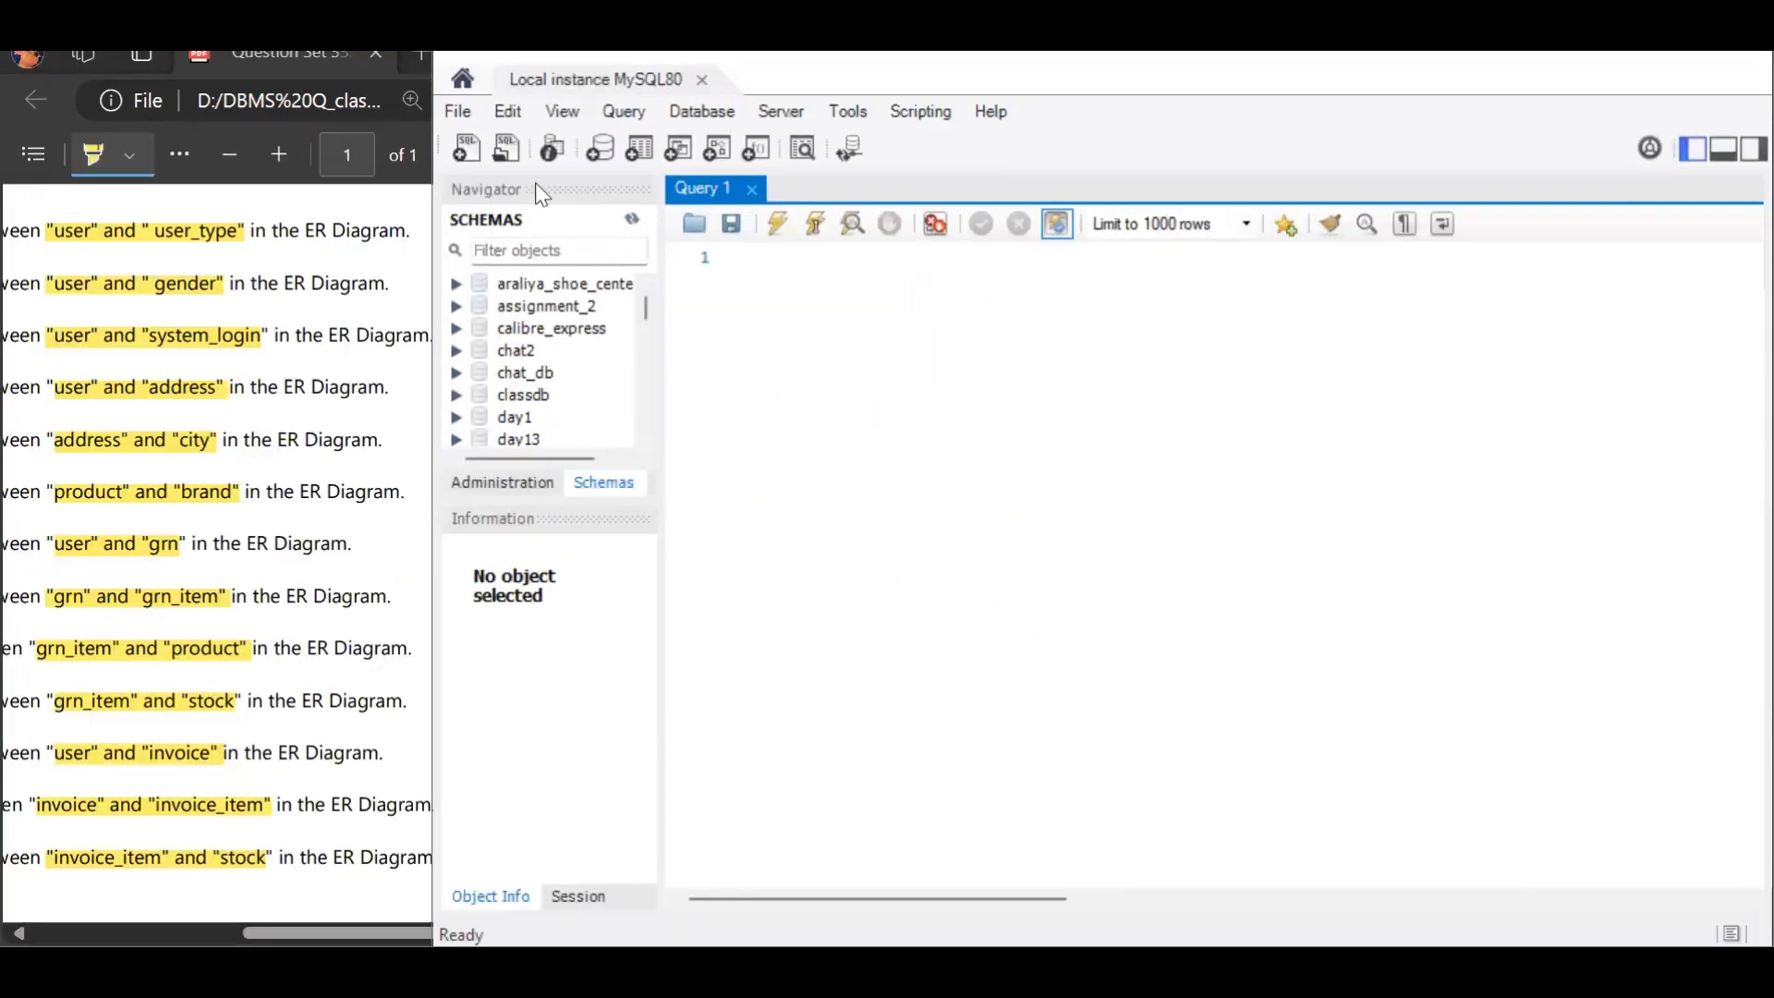
click(459, 110)
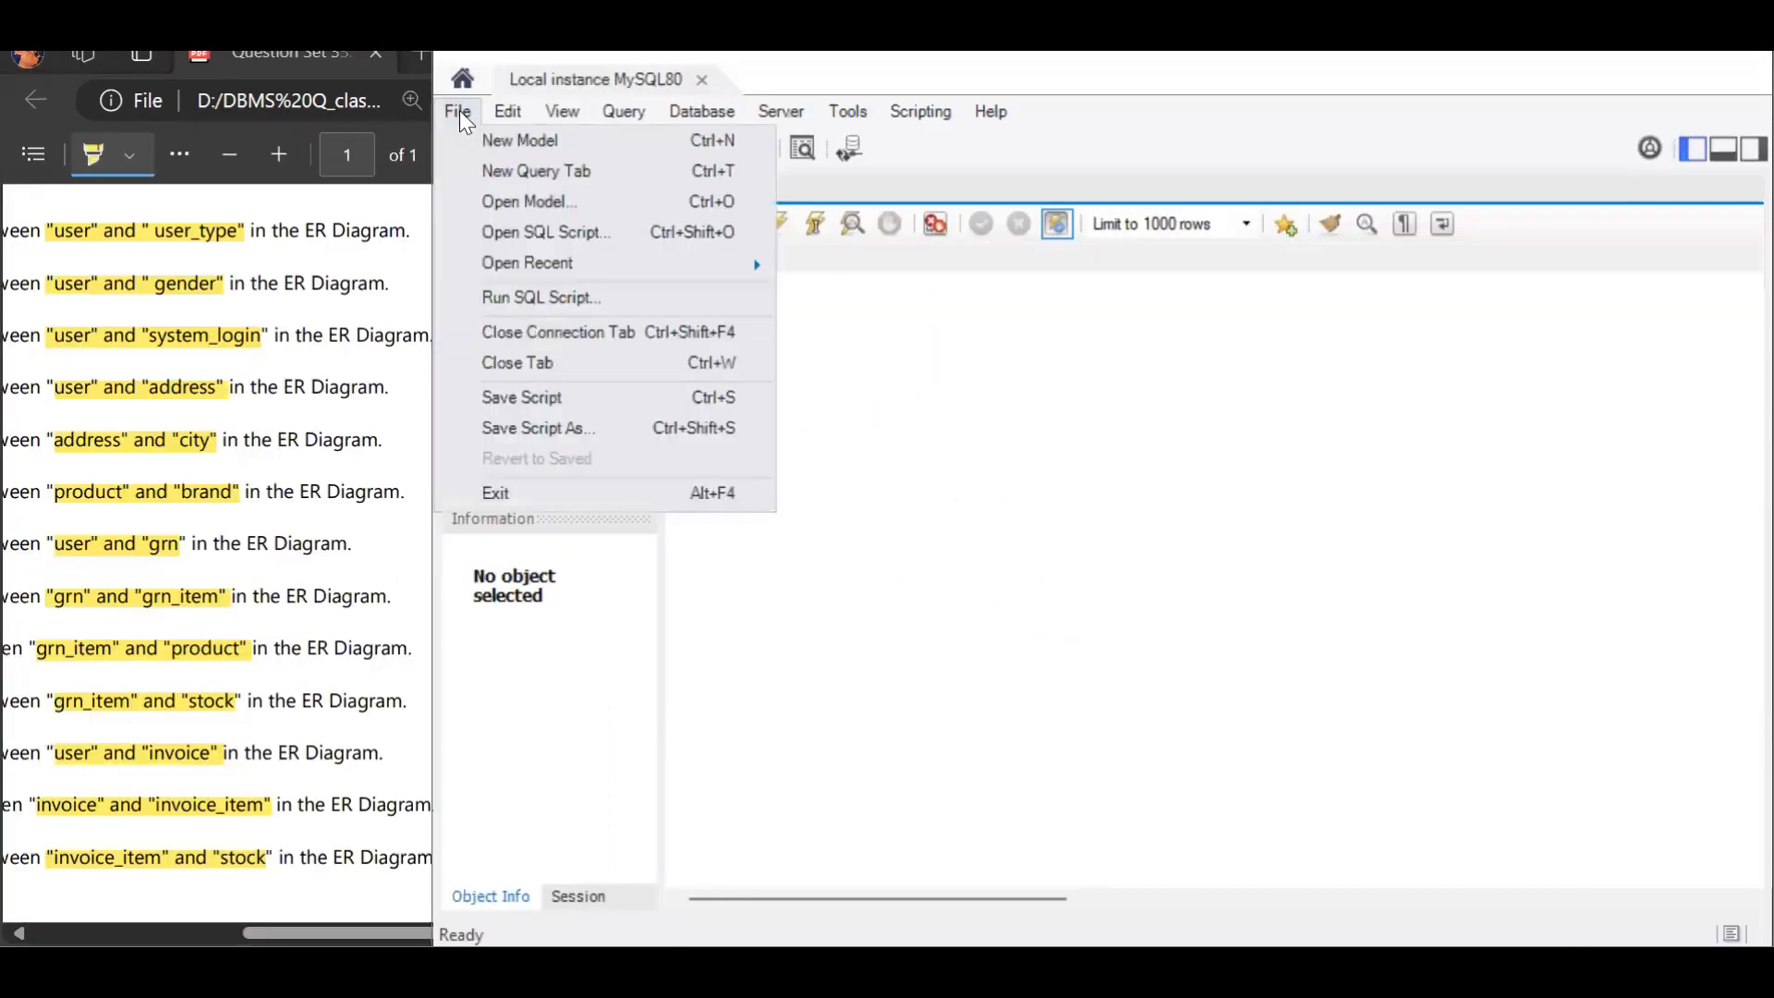
click(528, 202)
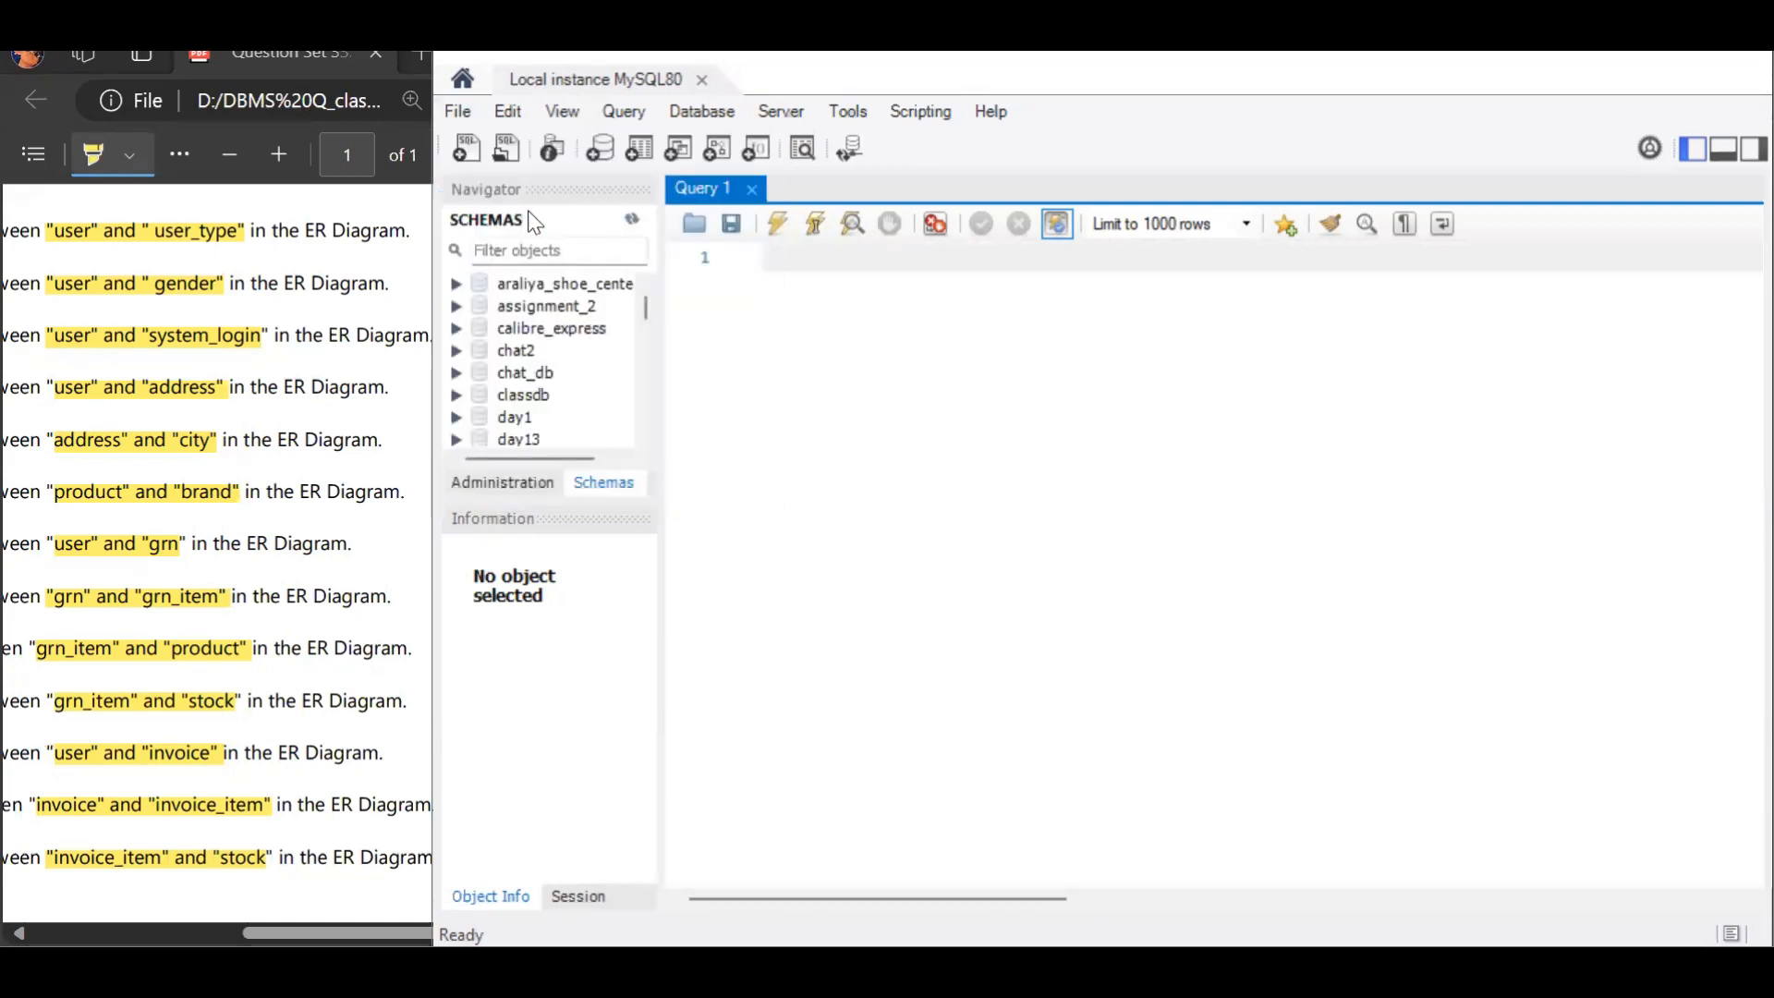
click(945, 411)
click(1111, 671)
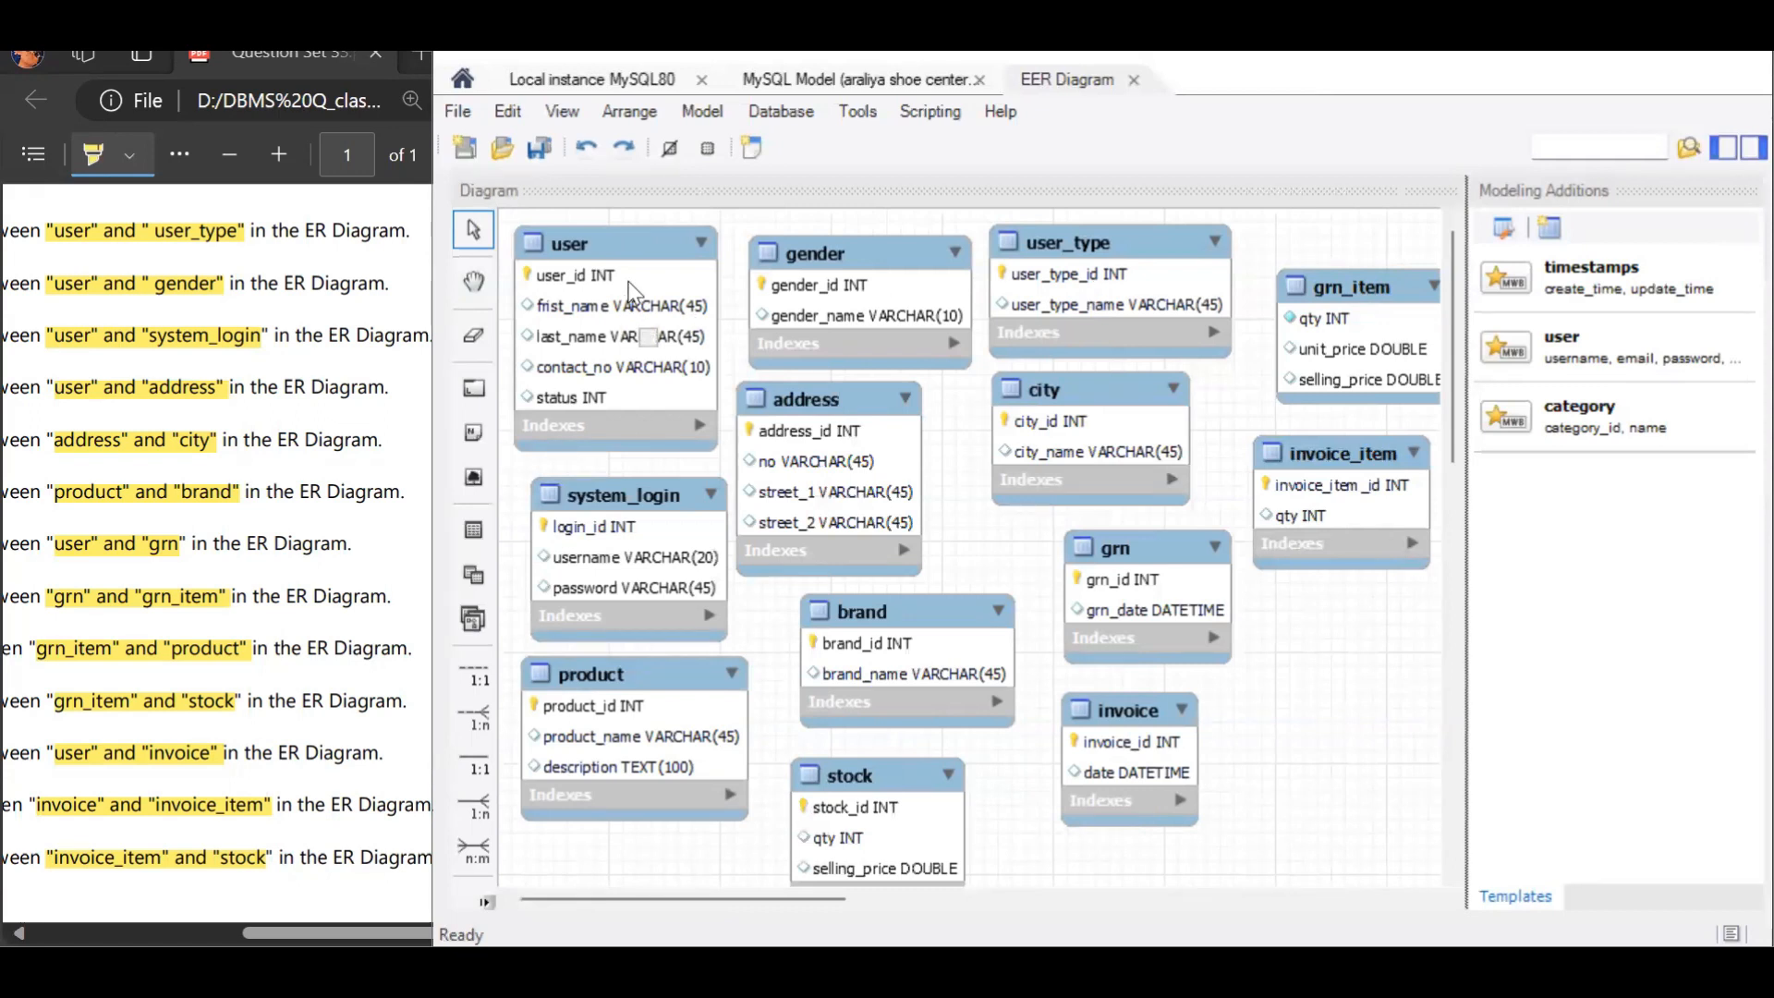
Step: Create an n:m relationship between the user and user_type tables and rearrange the tables to make room for the associative table
click(619, 247)
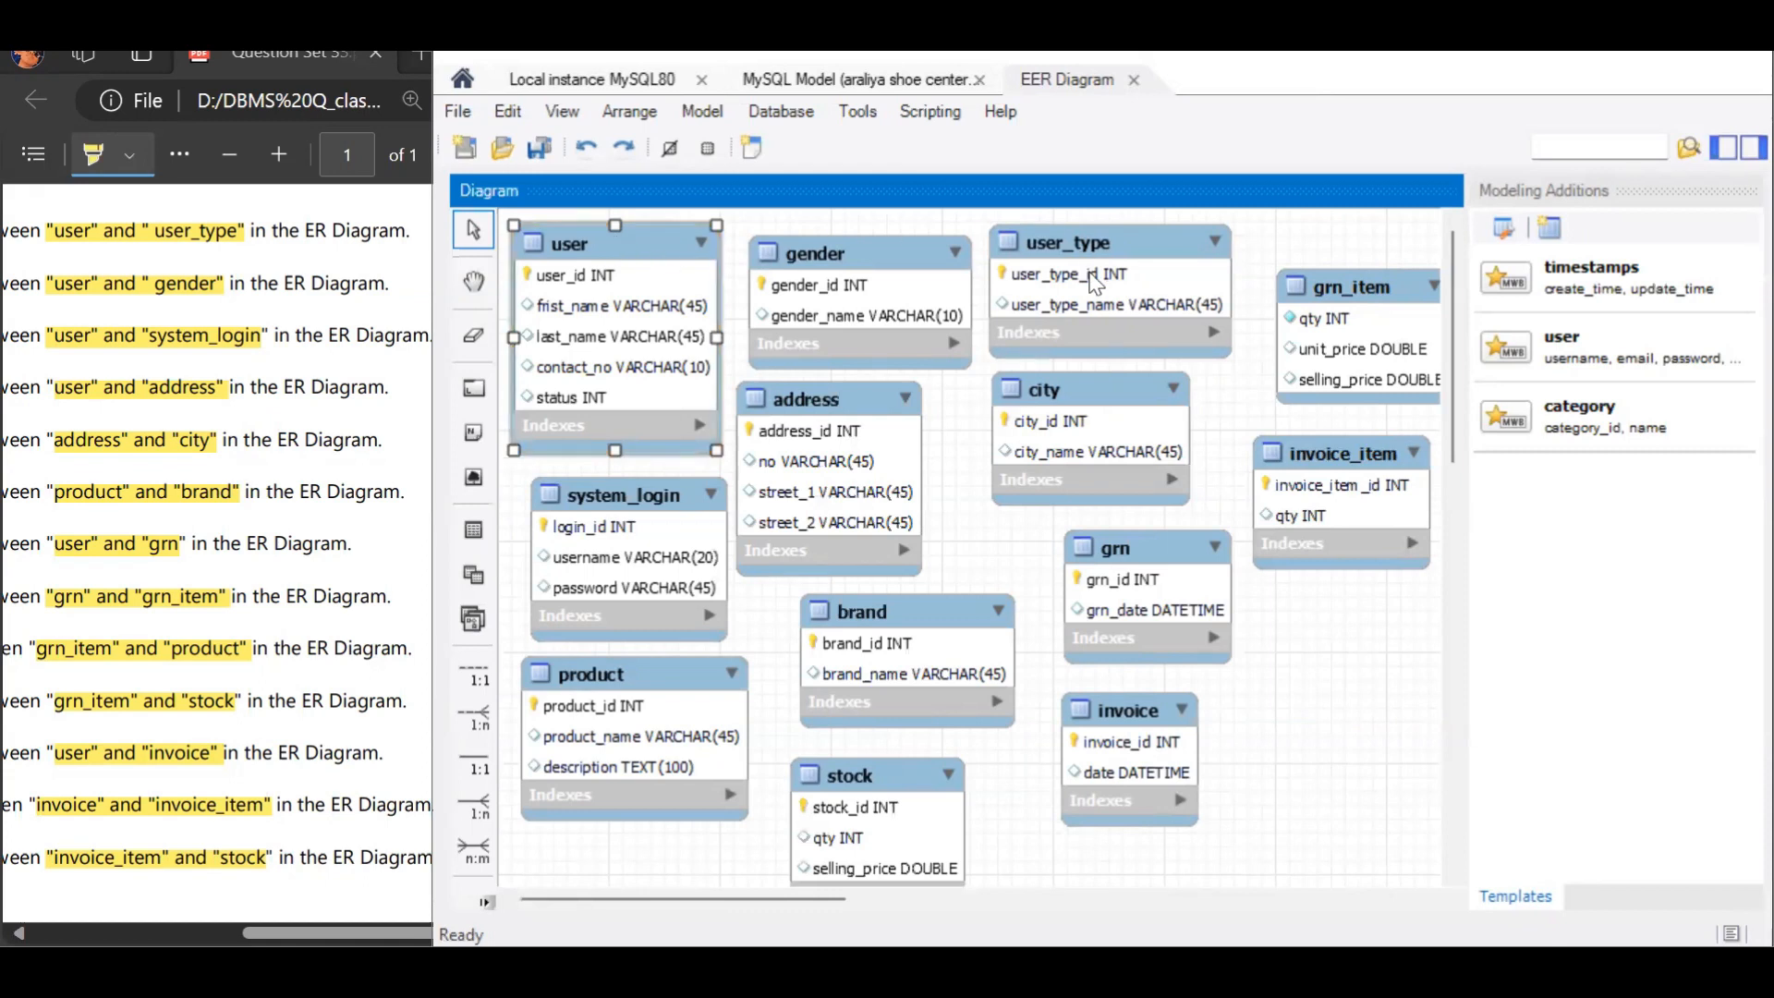
key(5)
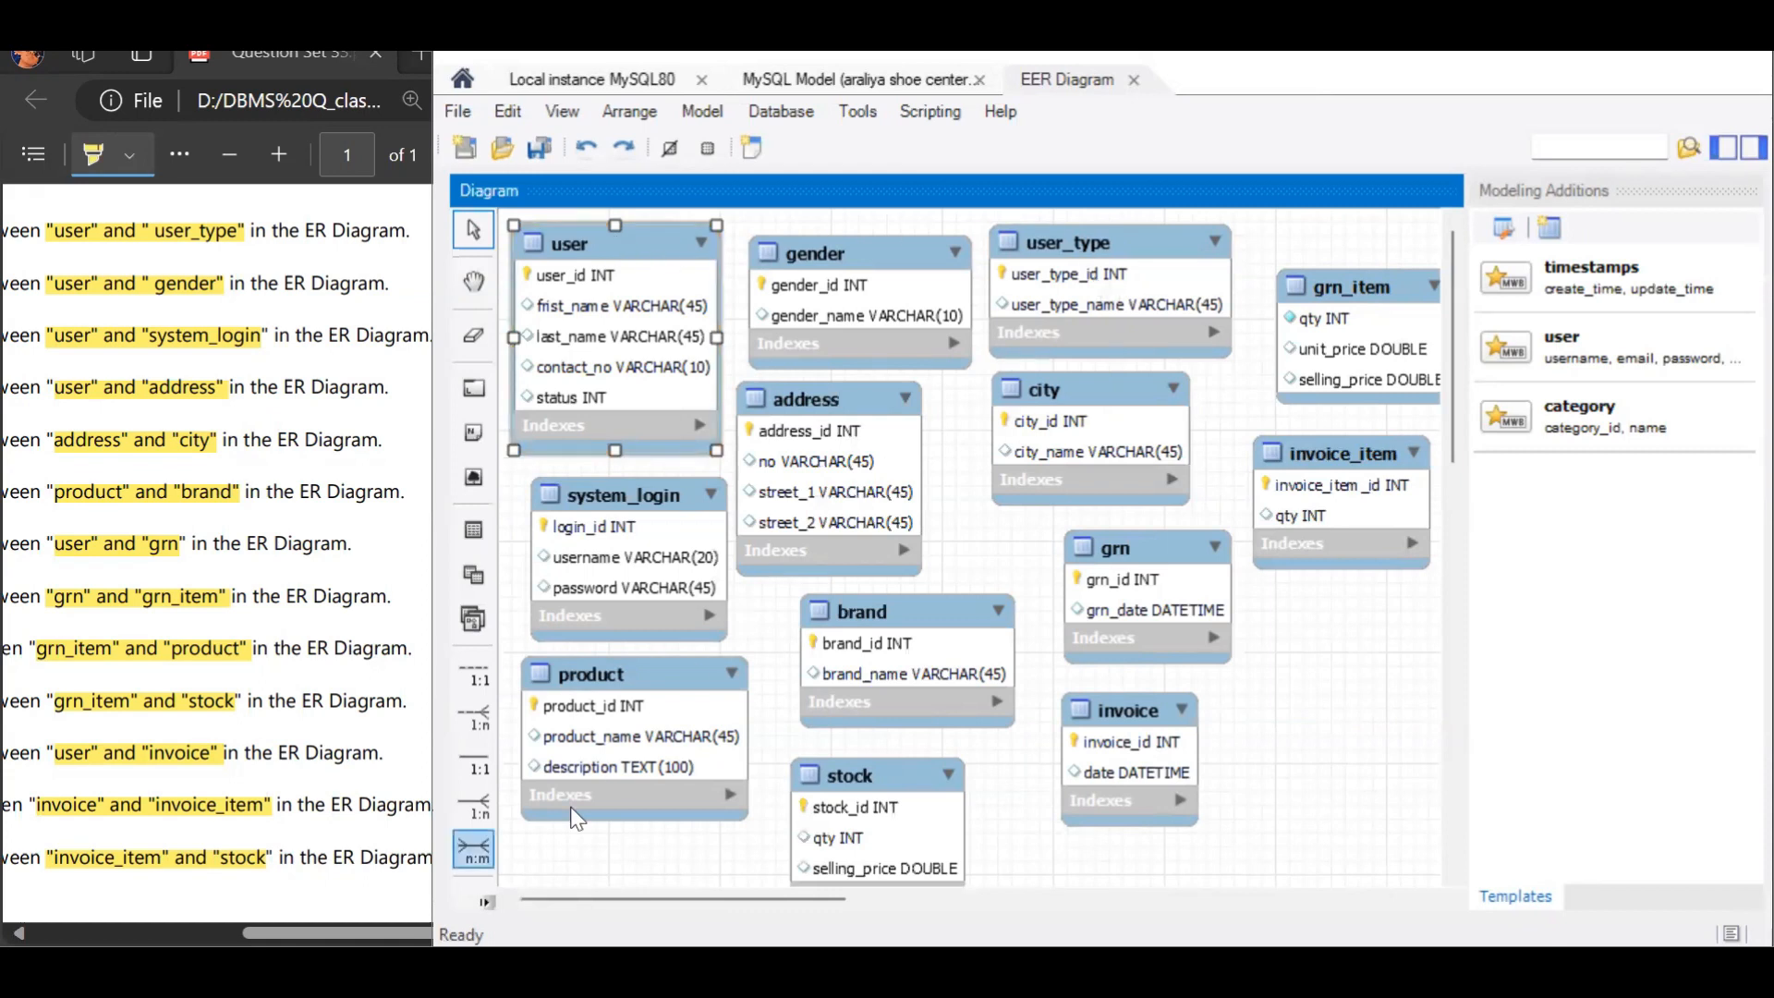
click(587, 373)
click(1057, 261)
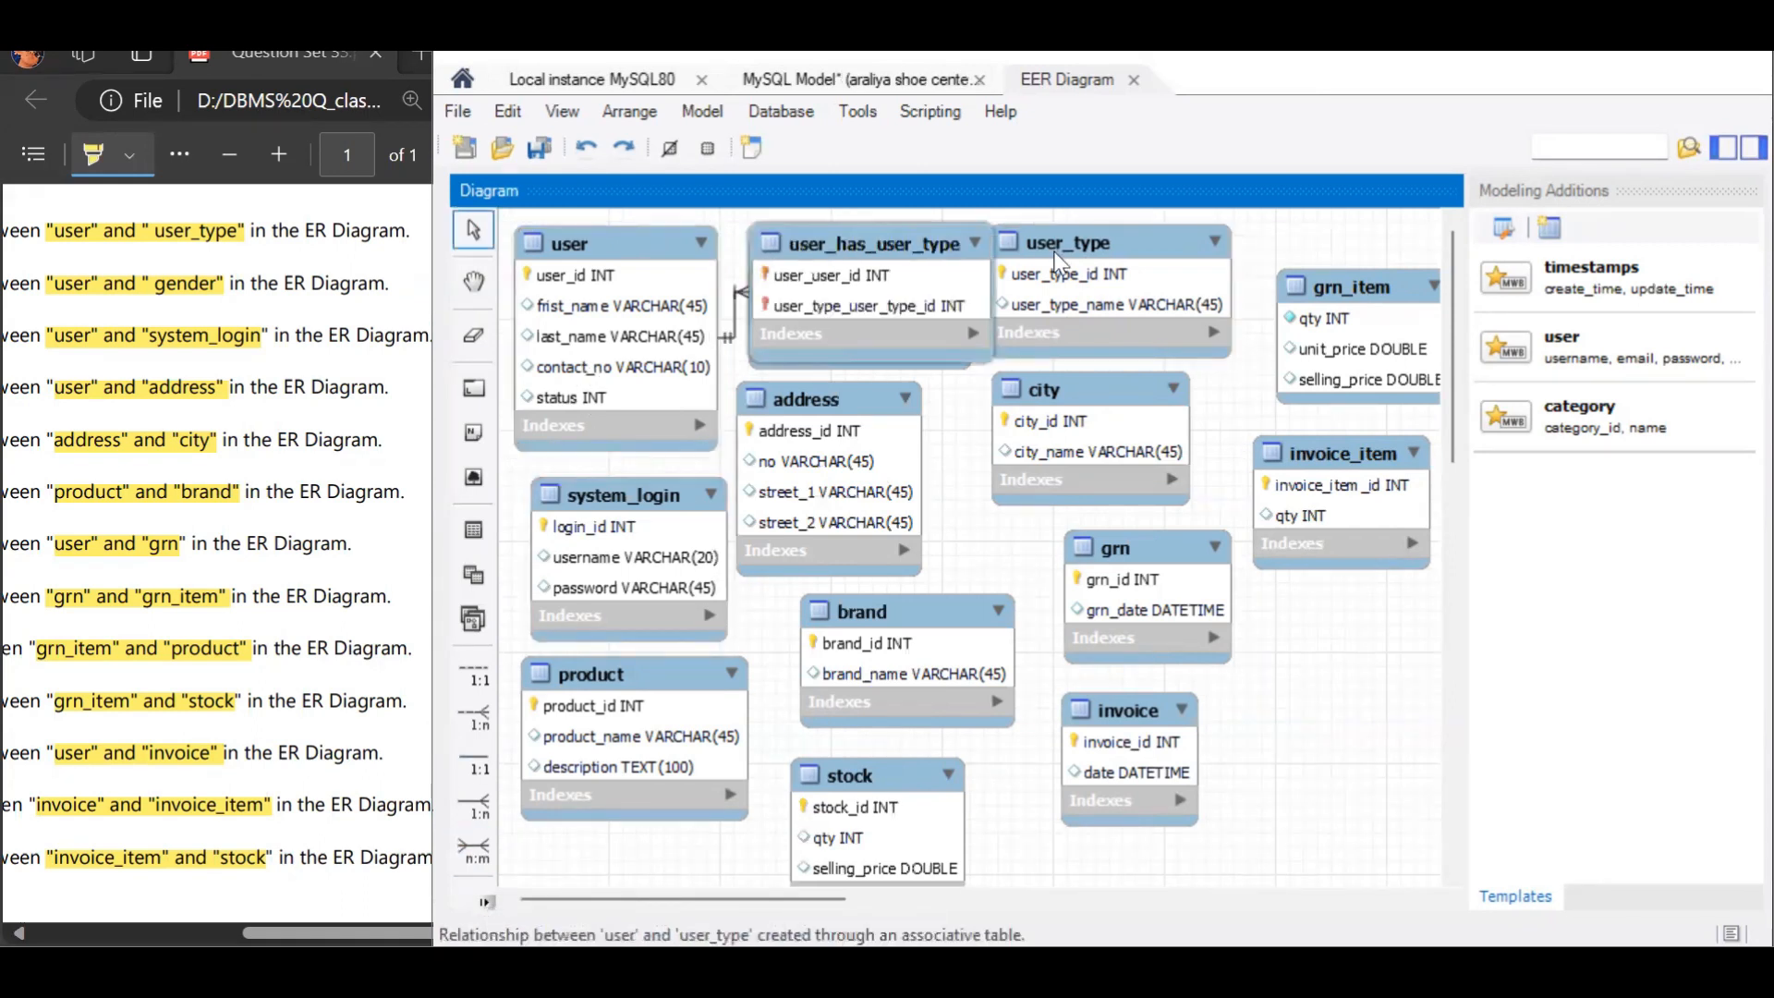
drag(921, 241, 898, 334)
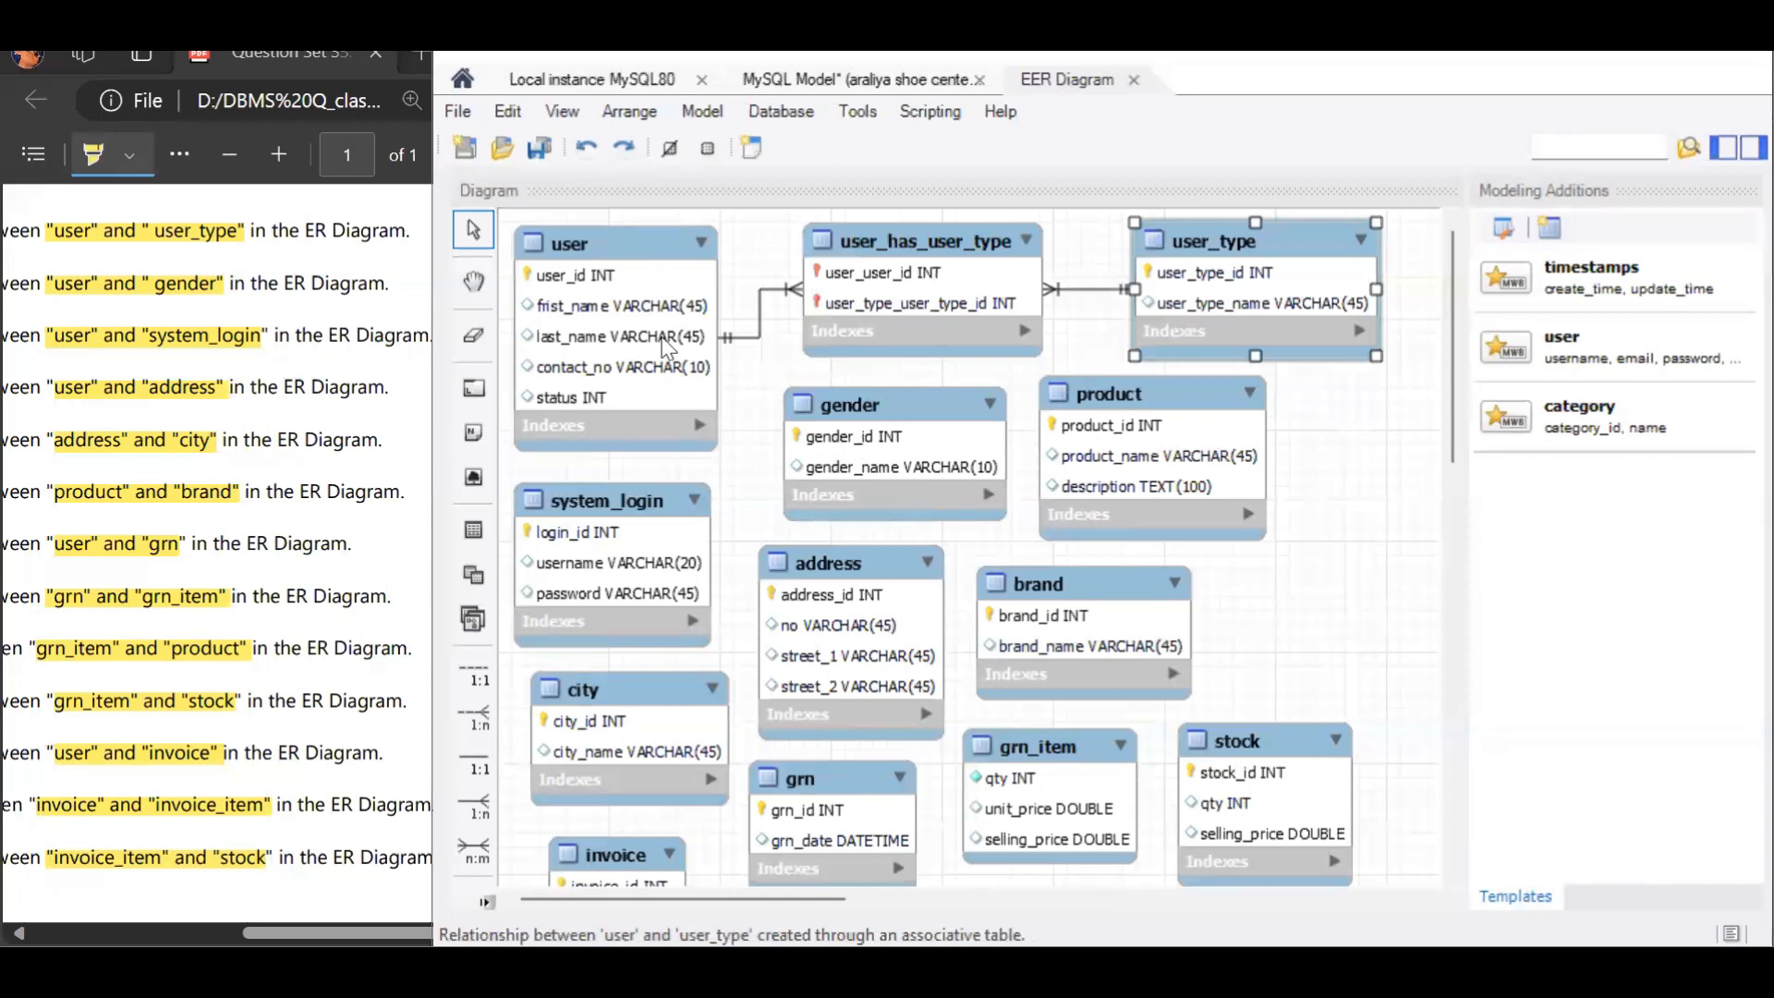
Step: Add a 1:n non-identifying relationship with user holding the foreign key and gender as the referenced table
click(468, 729)
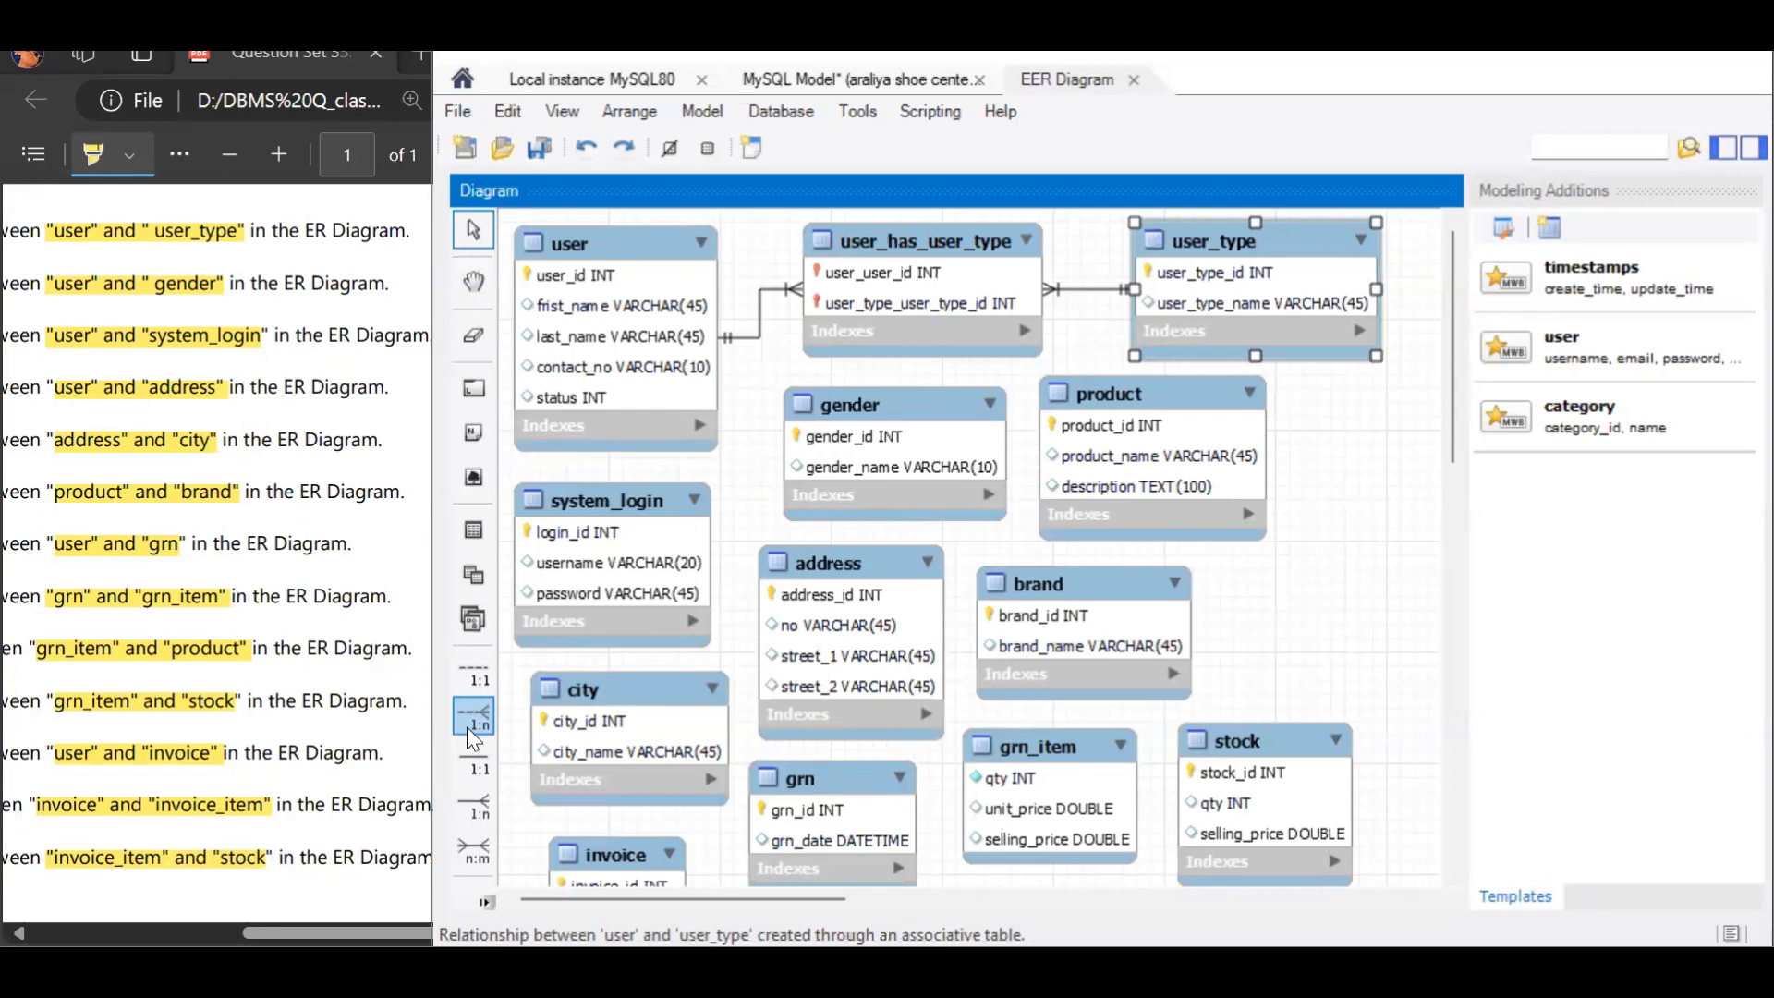
click(579, 248)
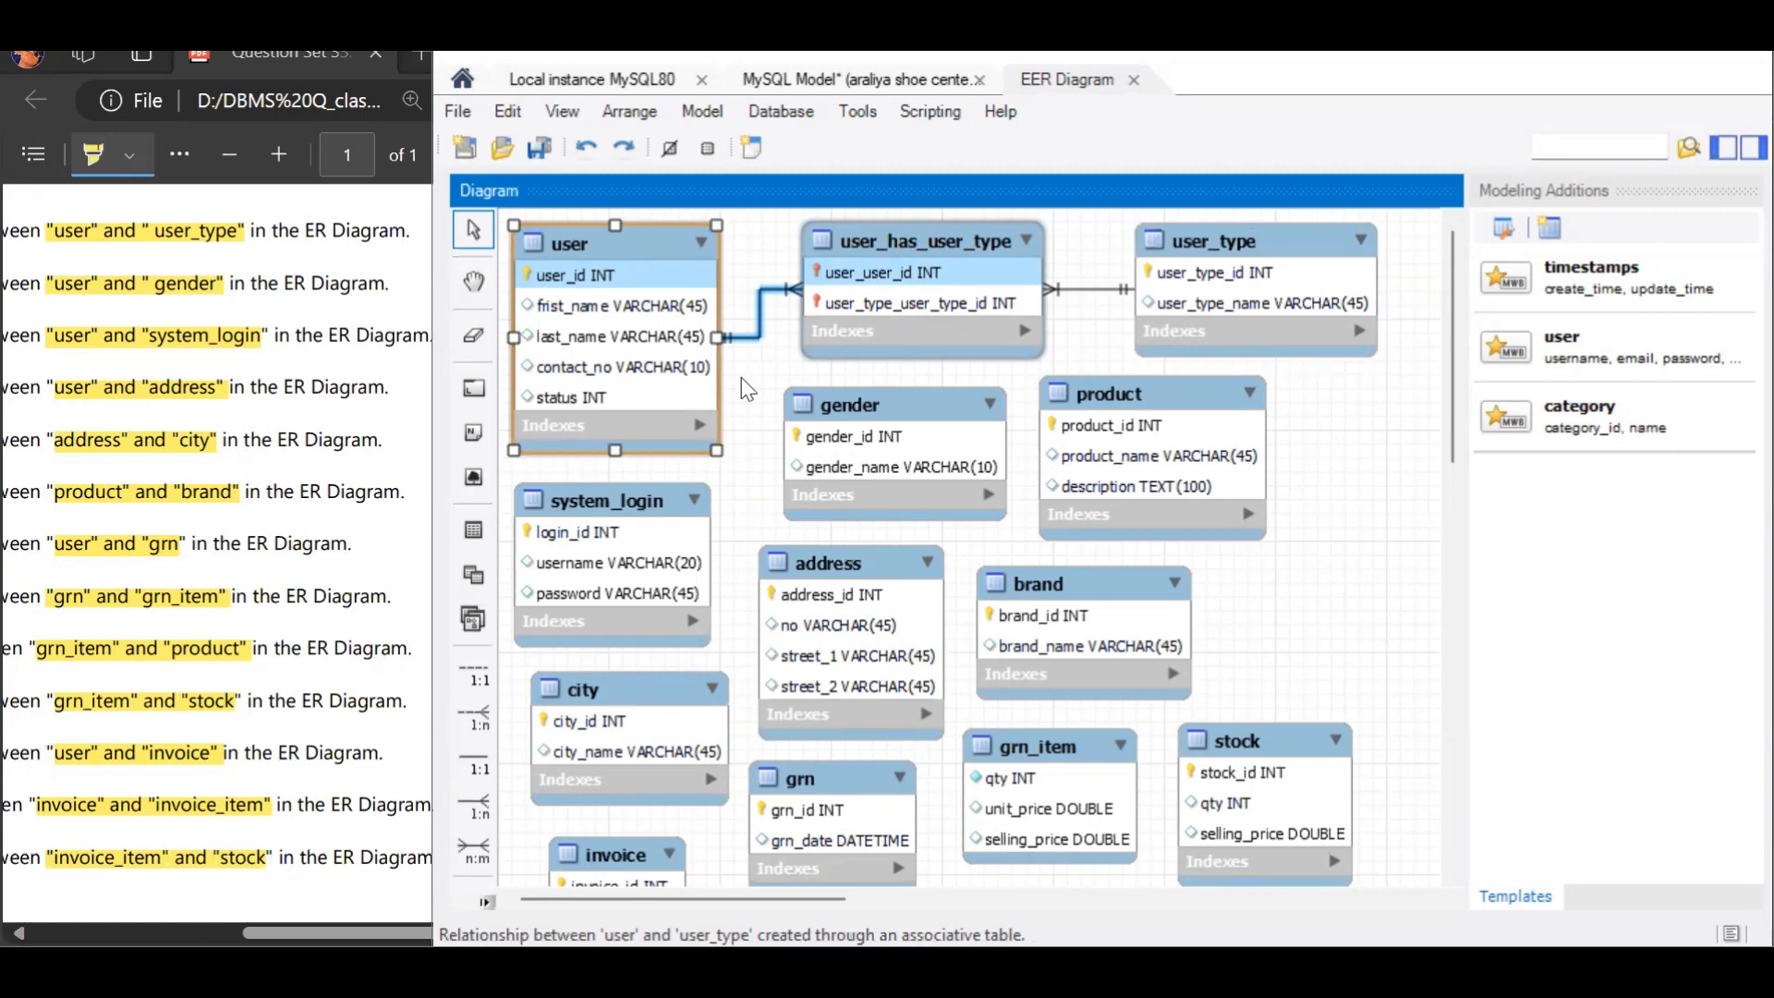
click(808, 438)
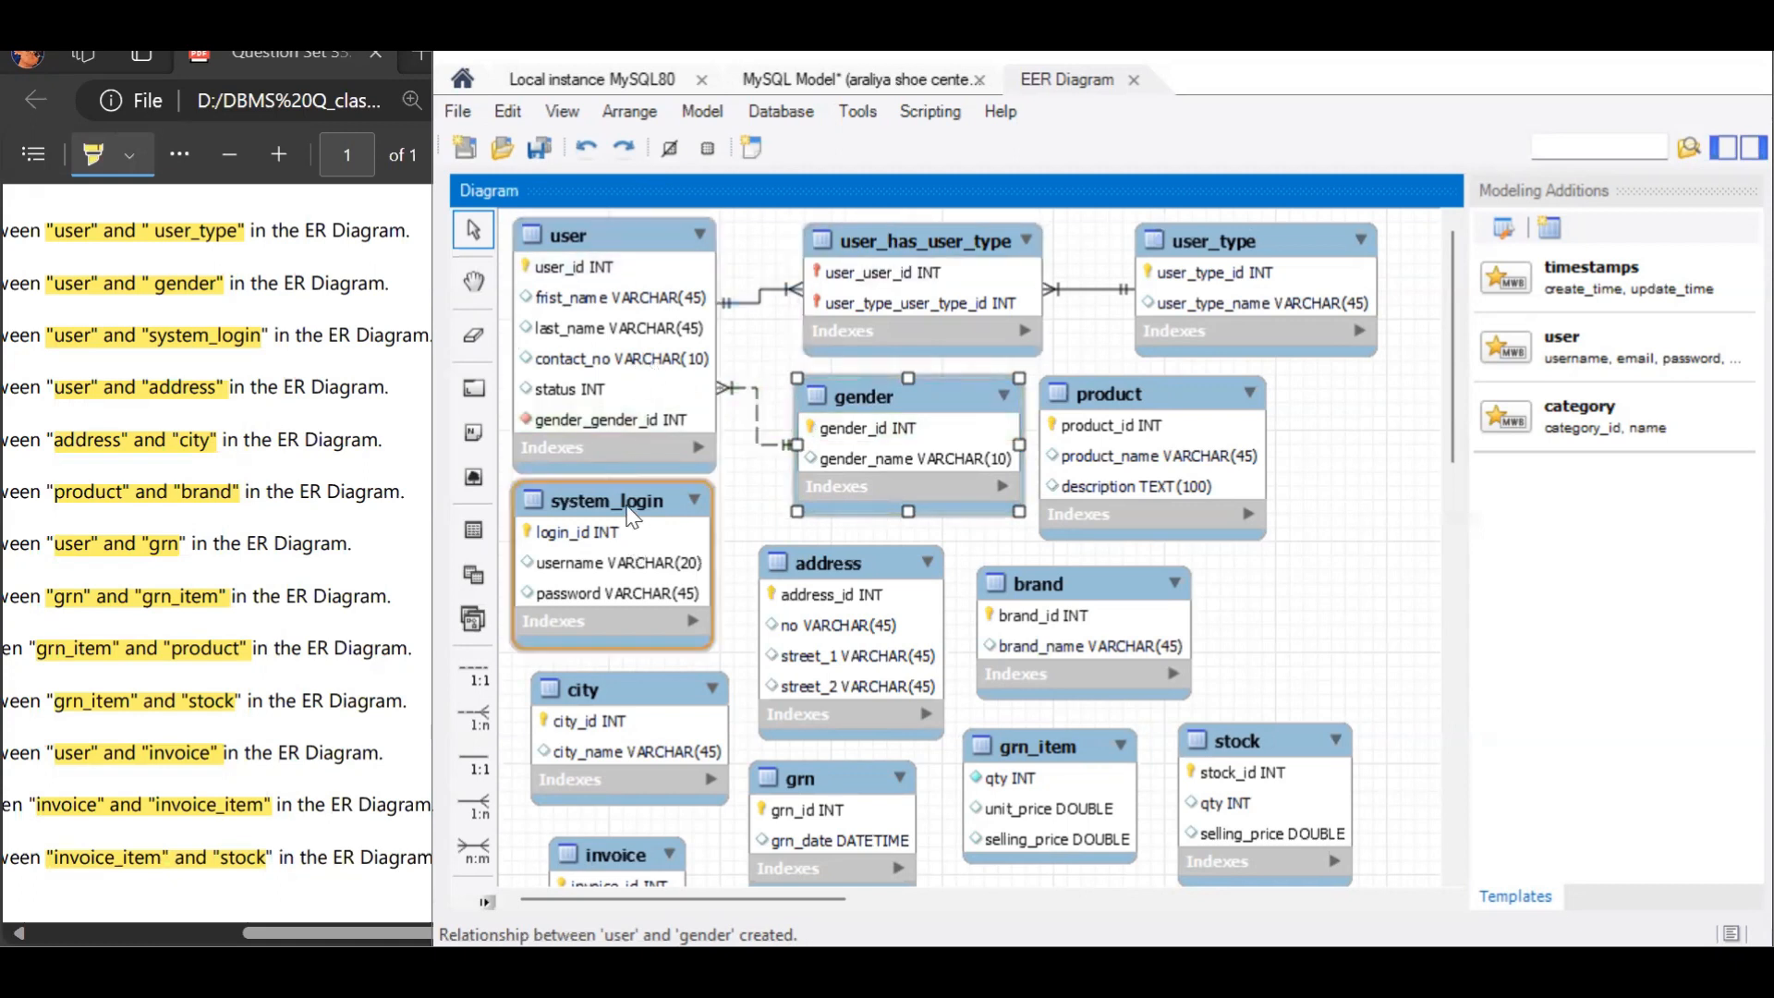
Step: Add a 1:n non-identifying relationship from system_login, holding the foreign key, to user, and reposition system_login just below user
drag(632, 518, 638, 532)
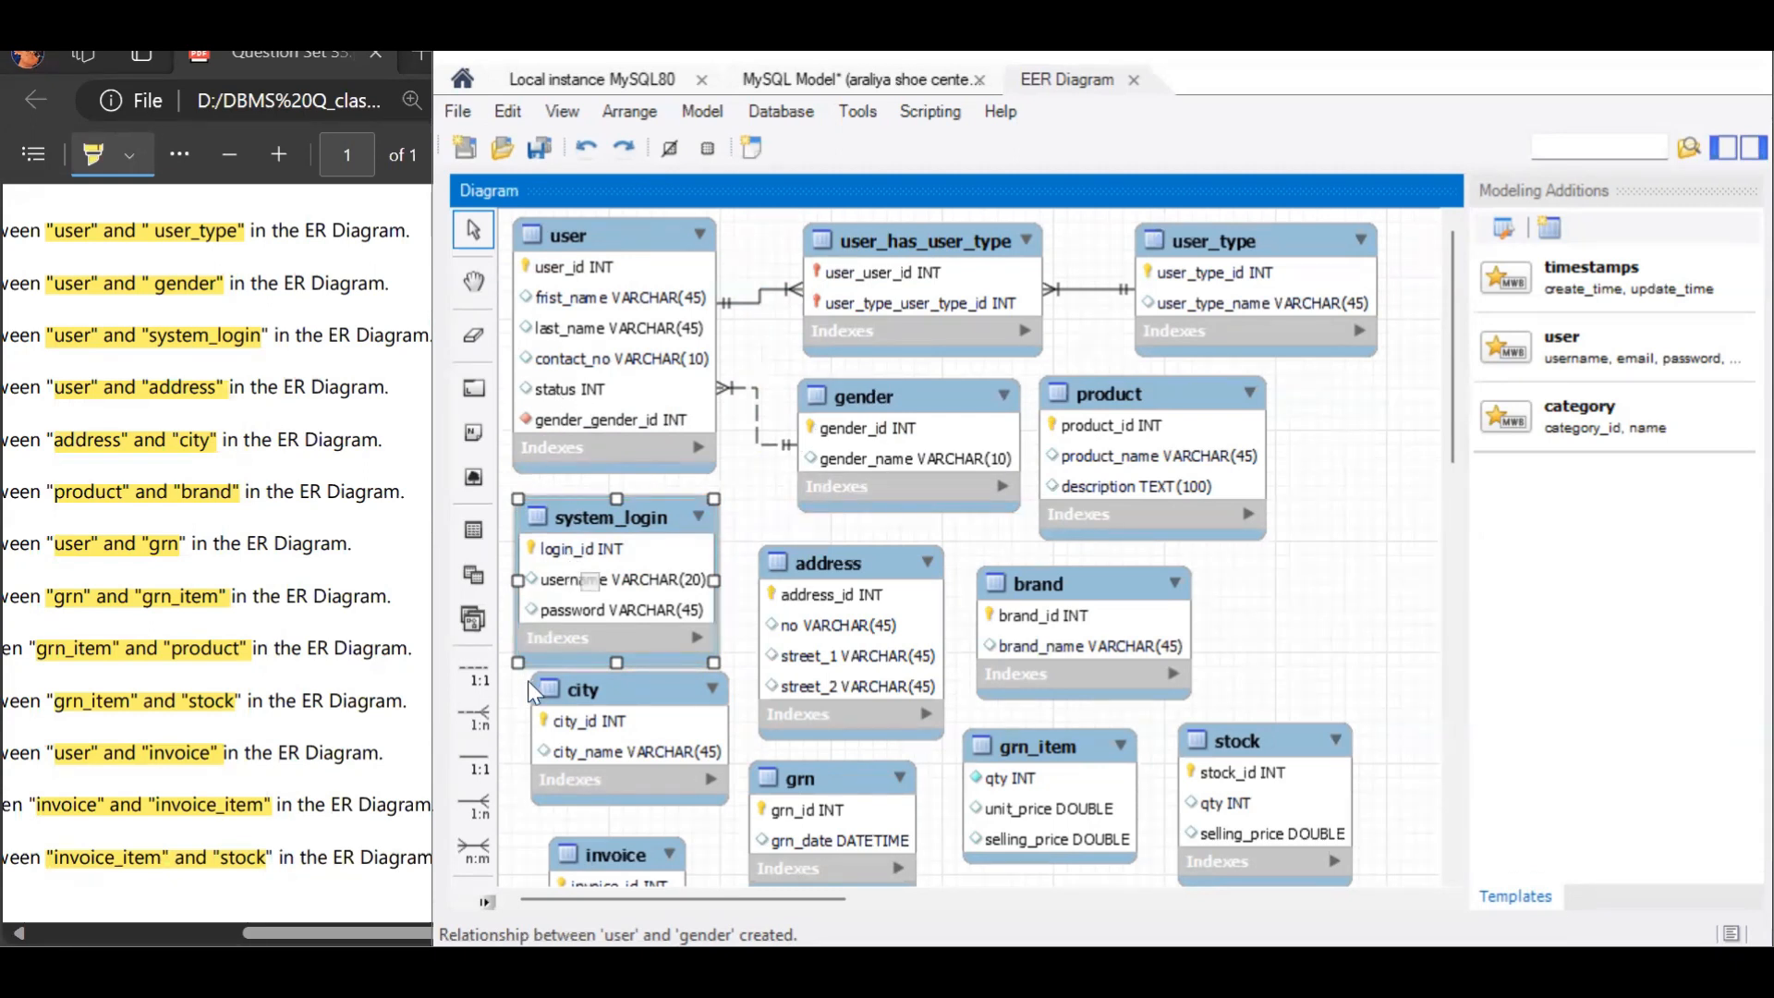
click(480, 718)
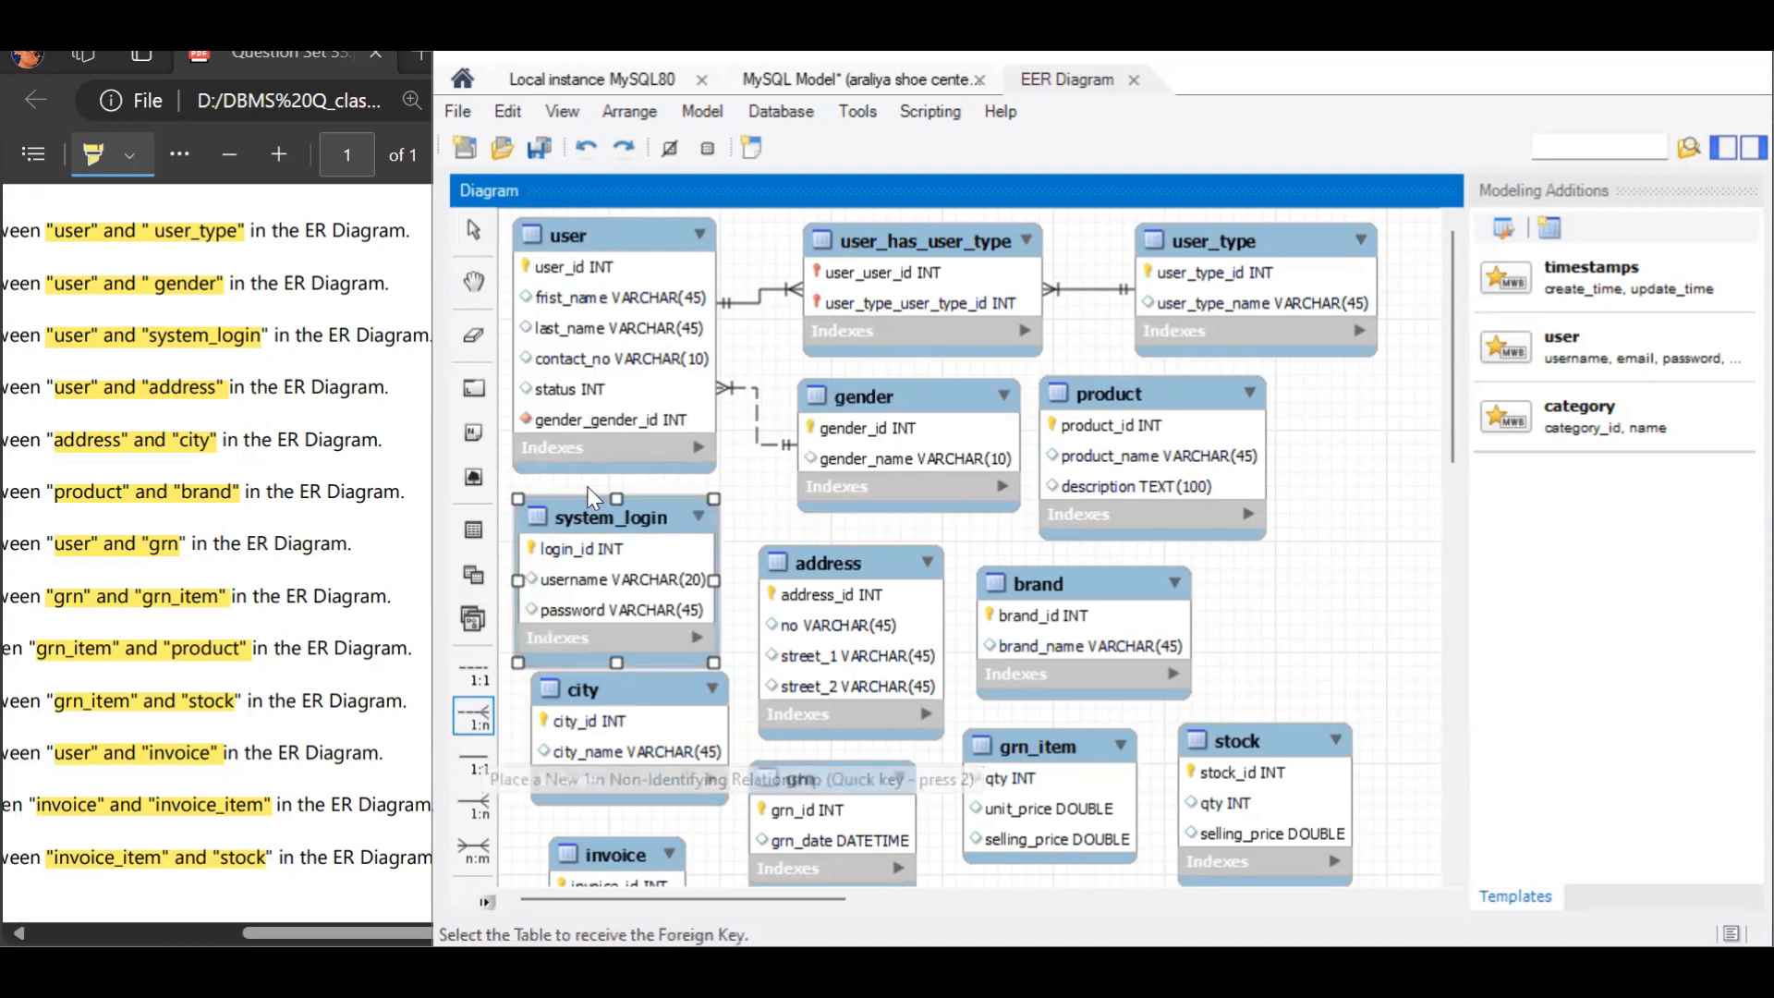
click(592, 555)
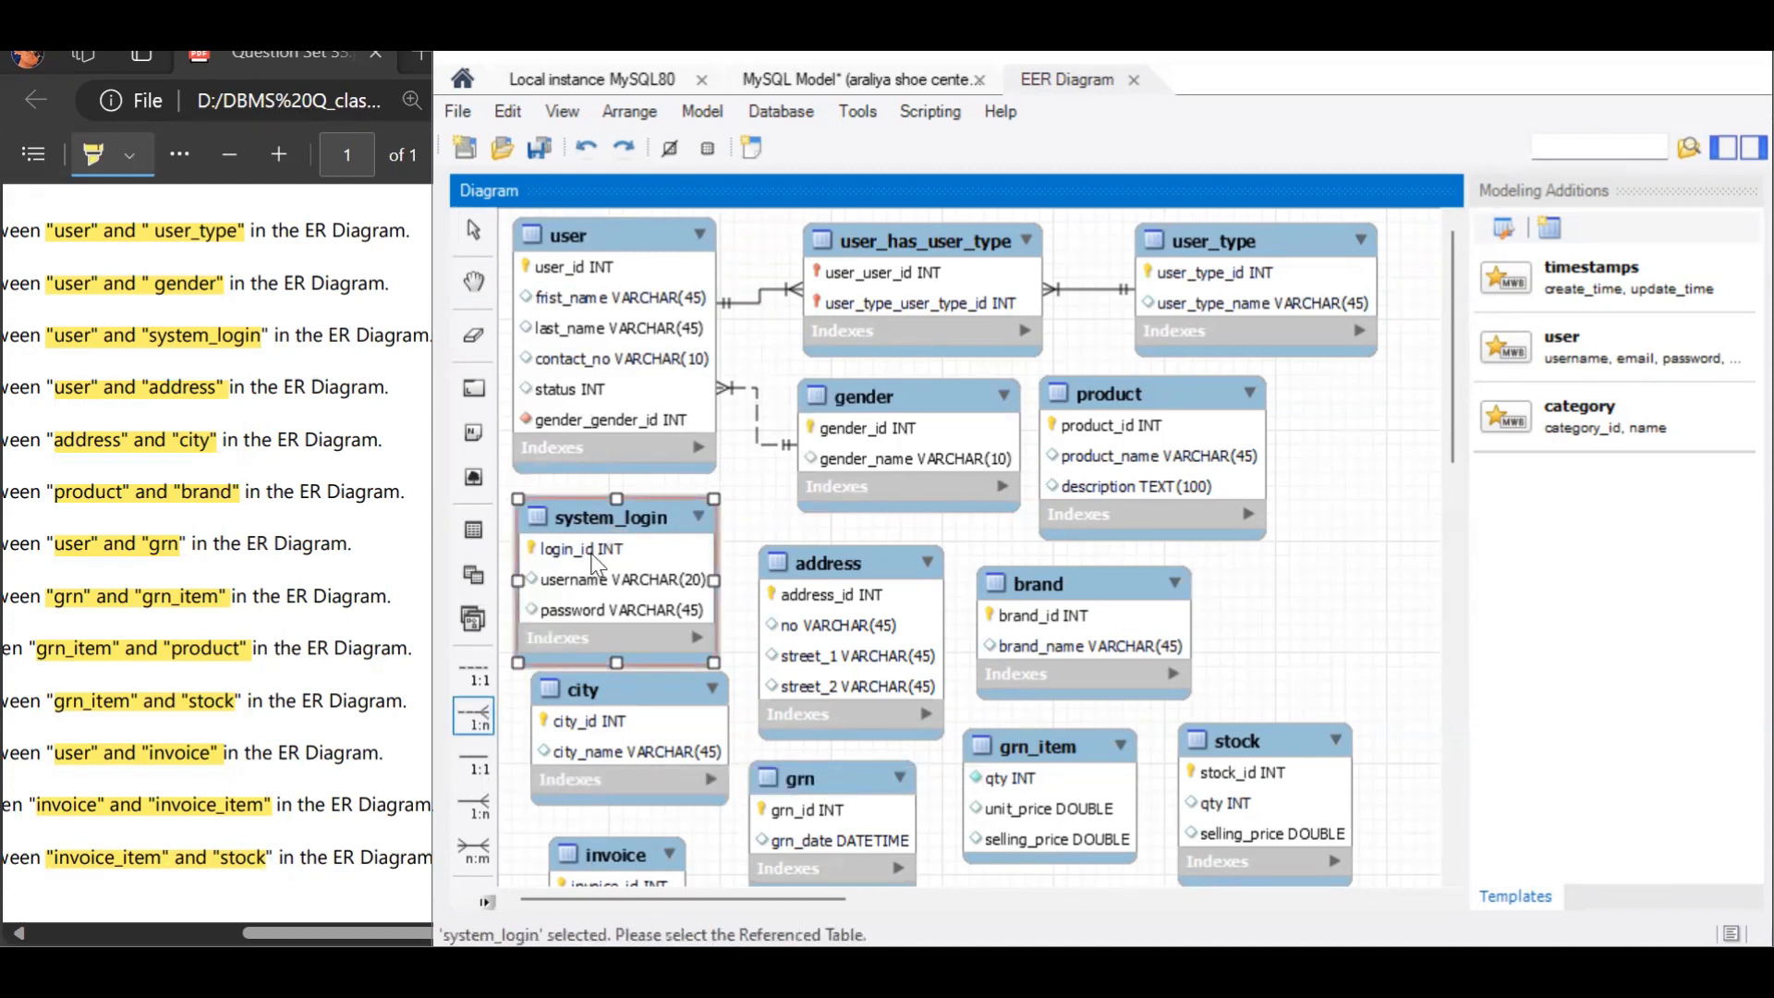
click(646, 425)
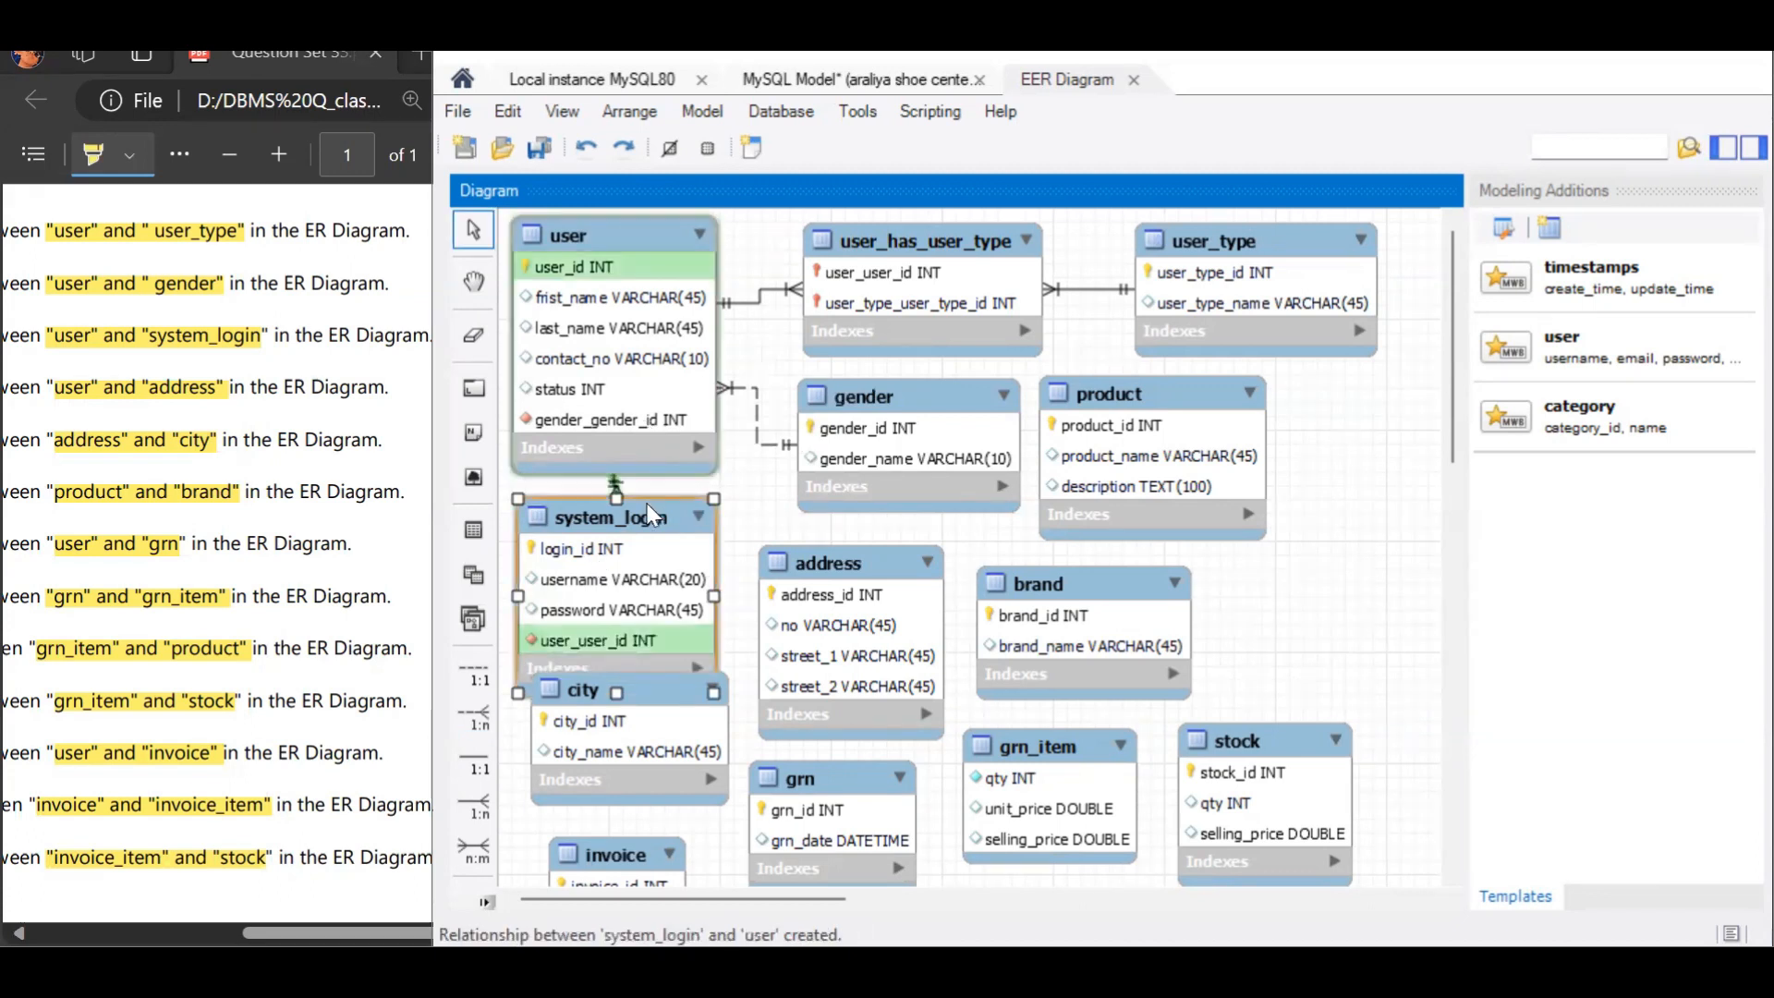
drag(646, 503, 649, 494)
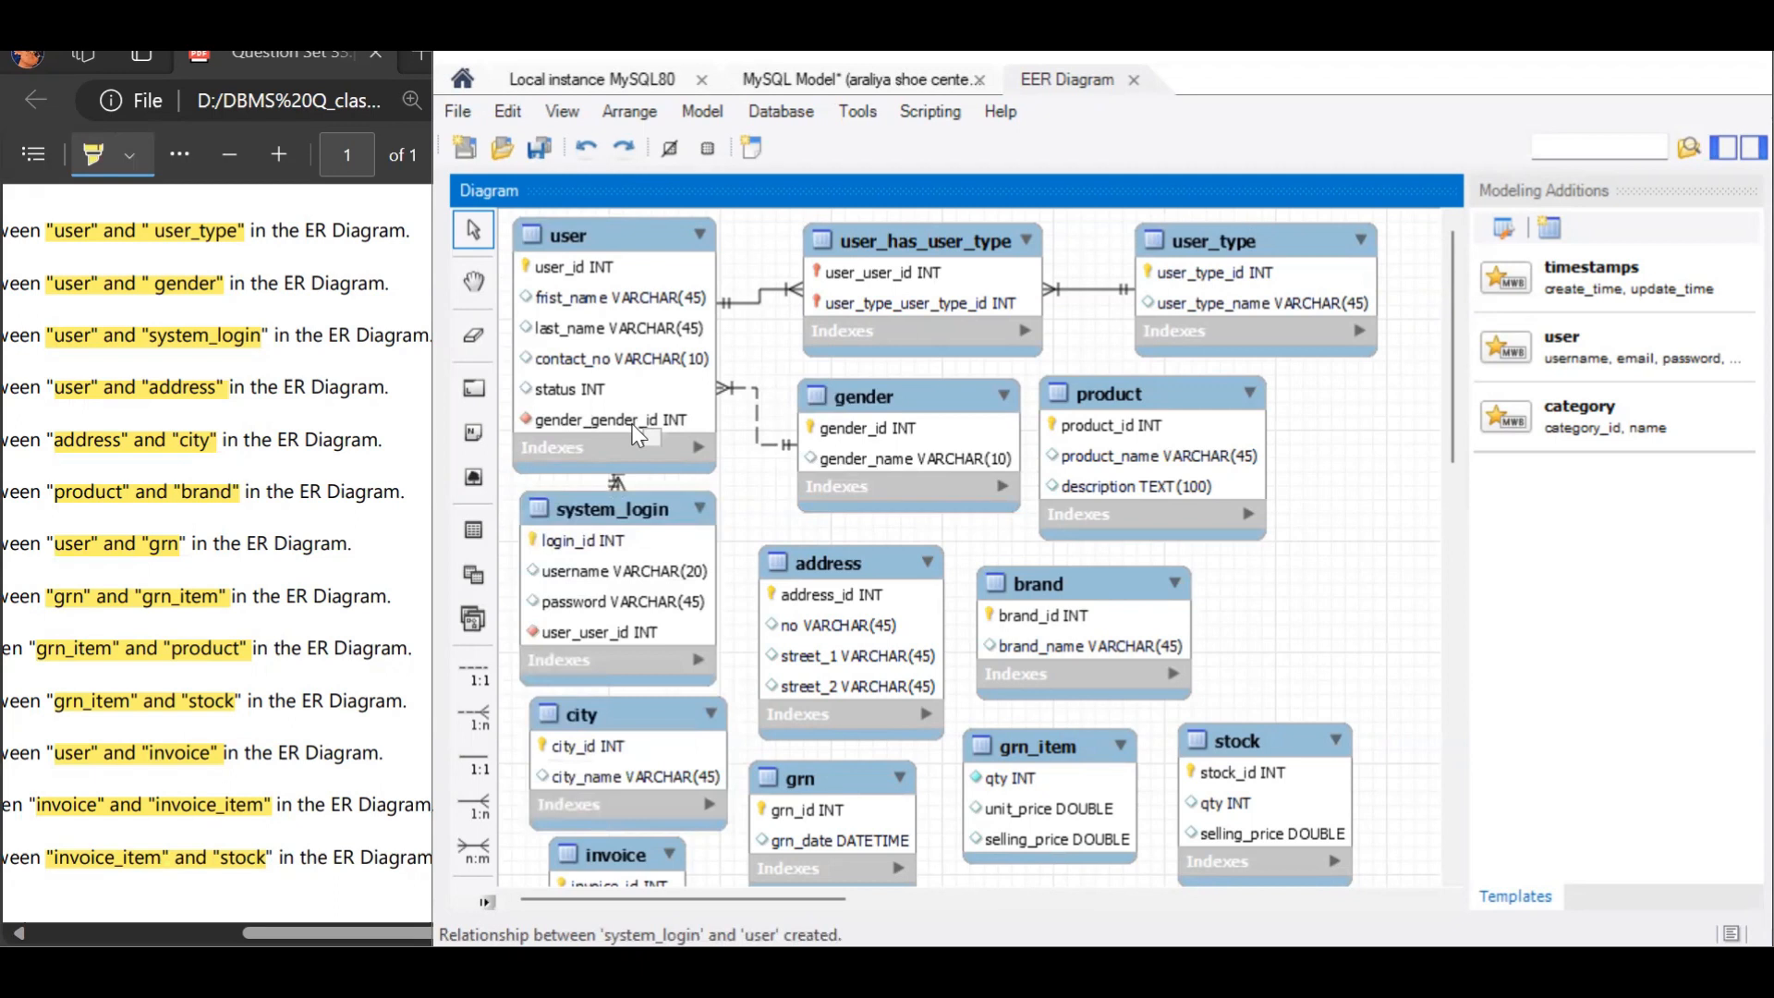
Step: Add 1:n non-identifying relationships from user to address and from address to city, with the first table holding each foreign key
click(482, 717)
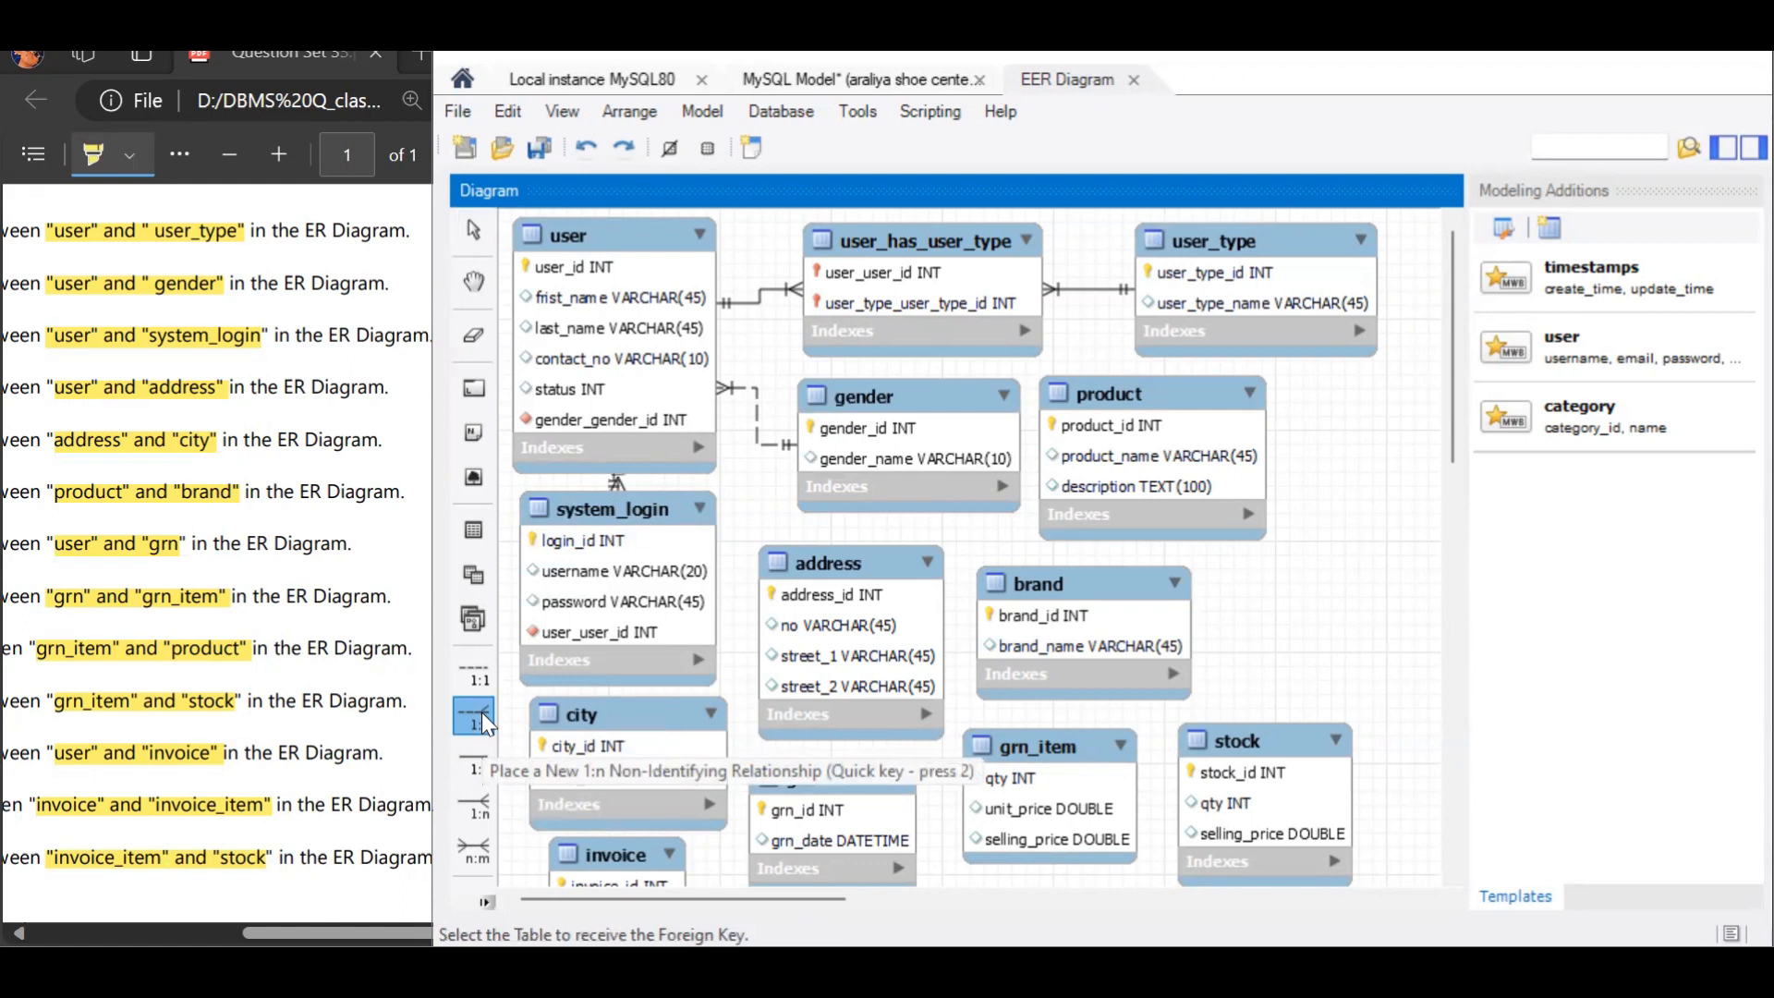
click(593, 393)
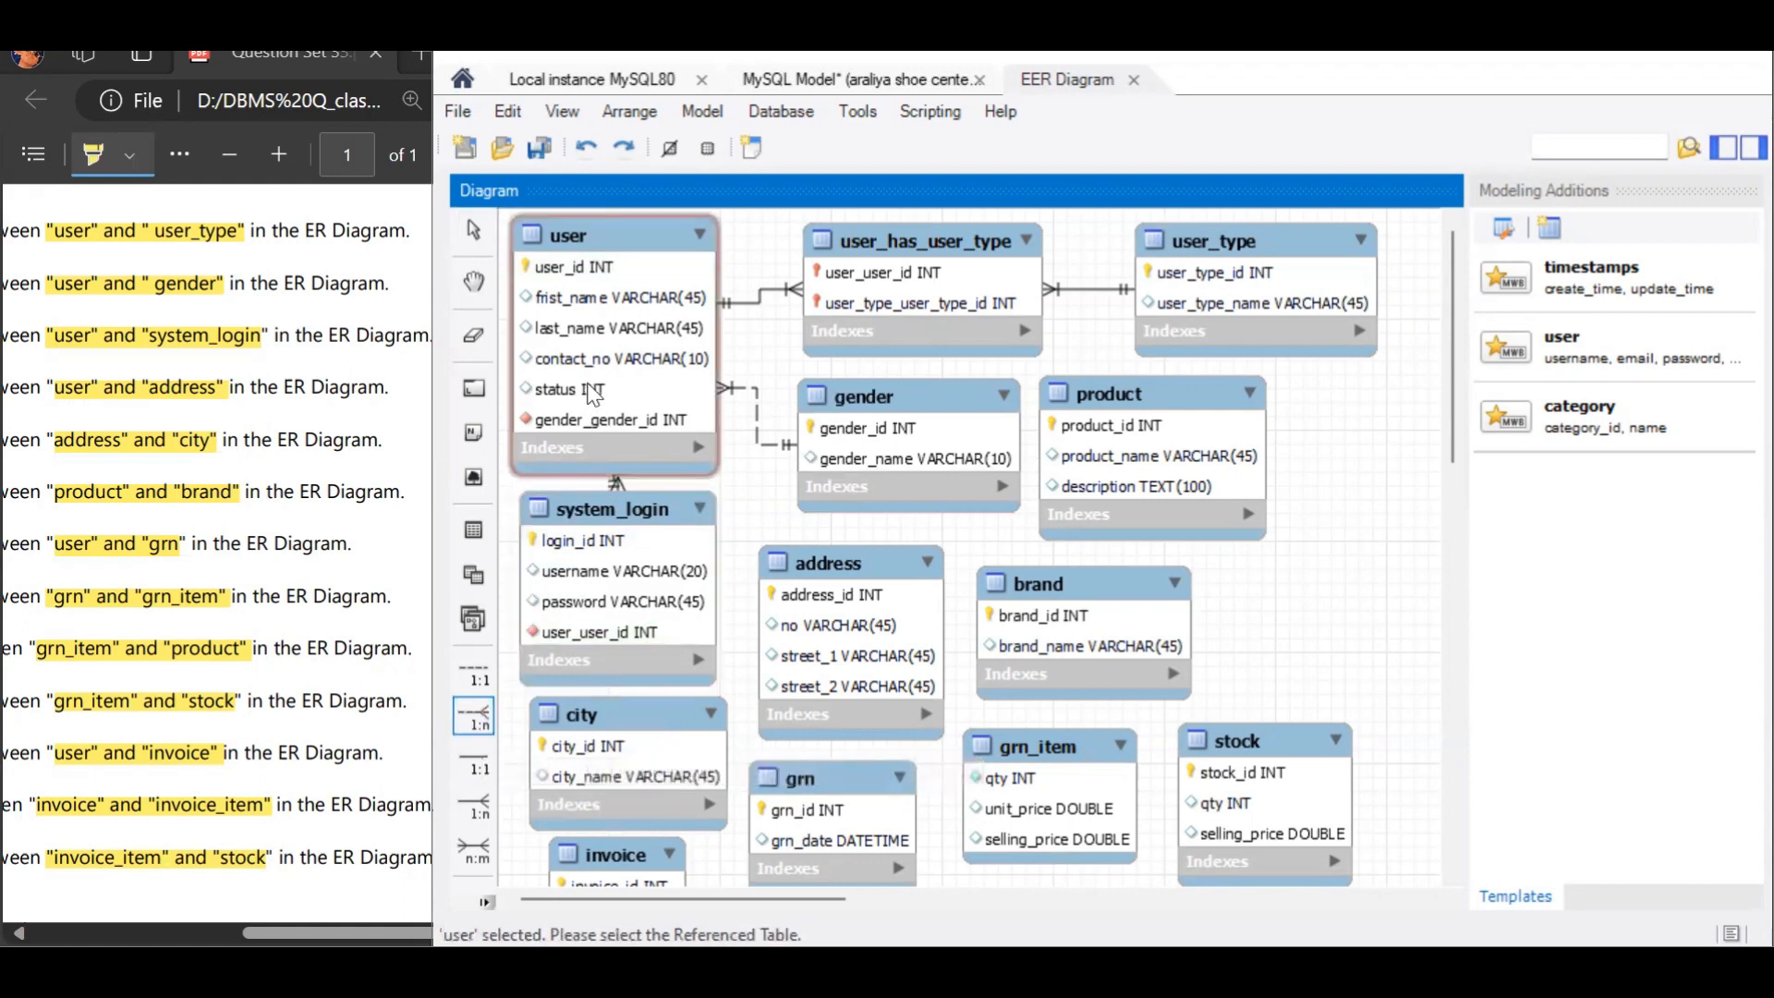
click(822, 601)
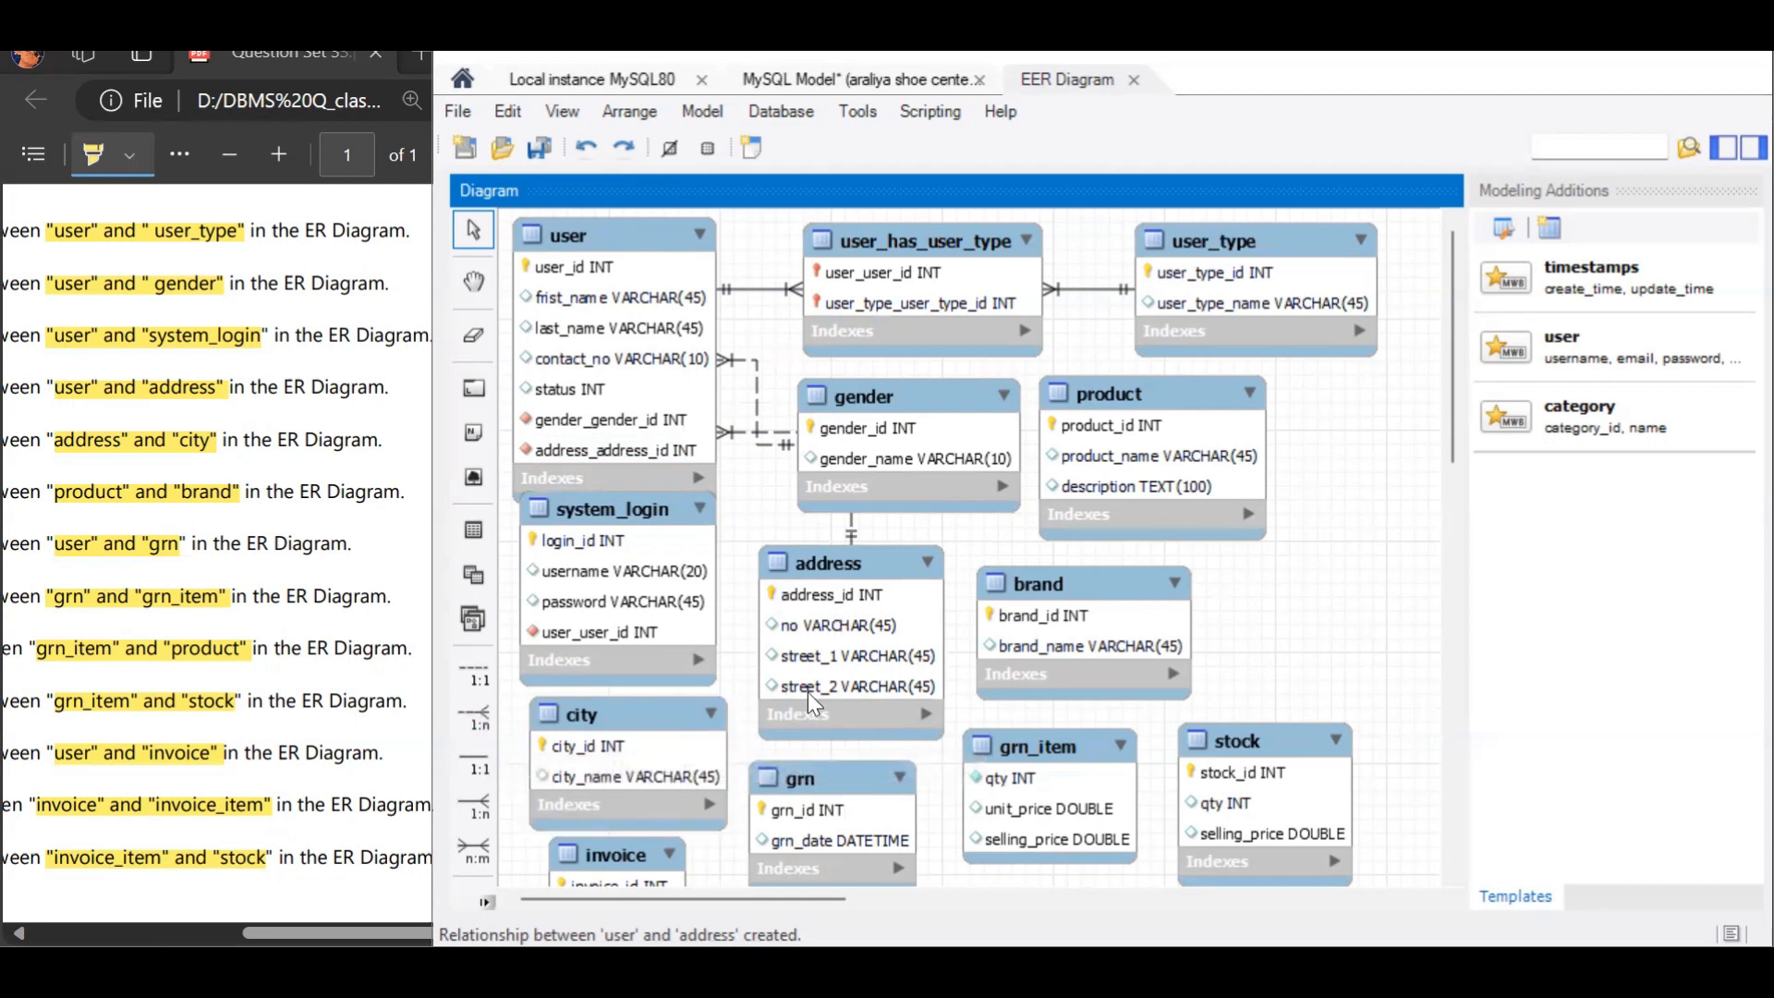
click(478, 712)
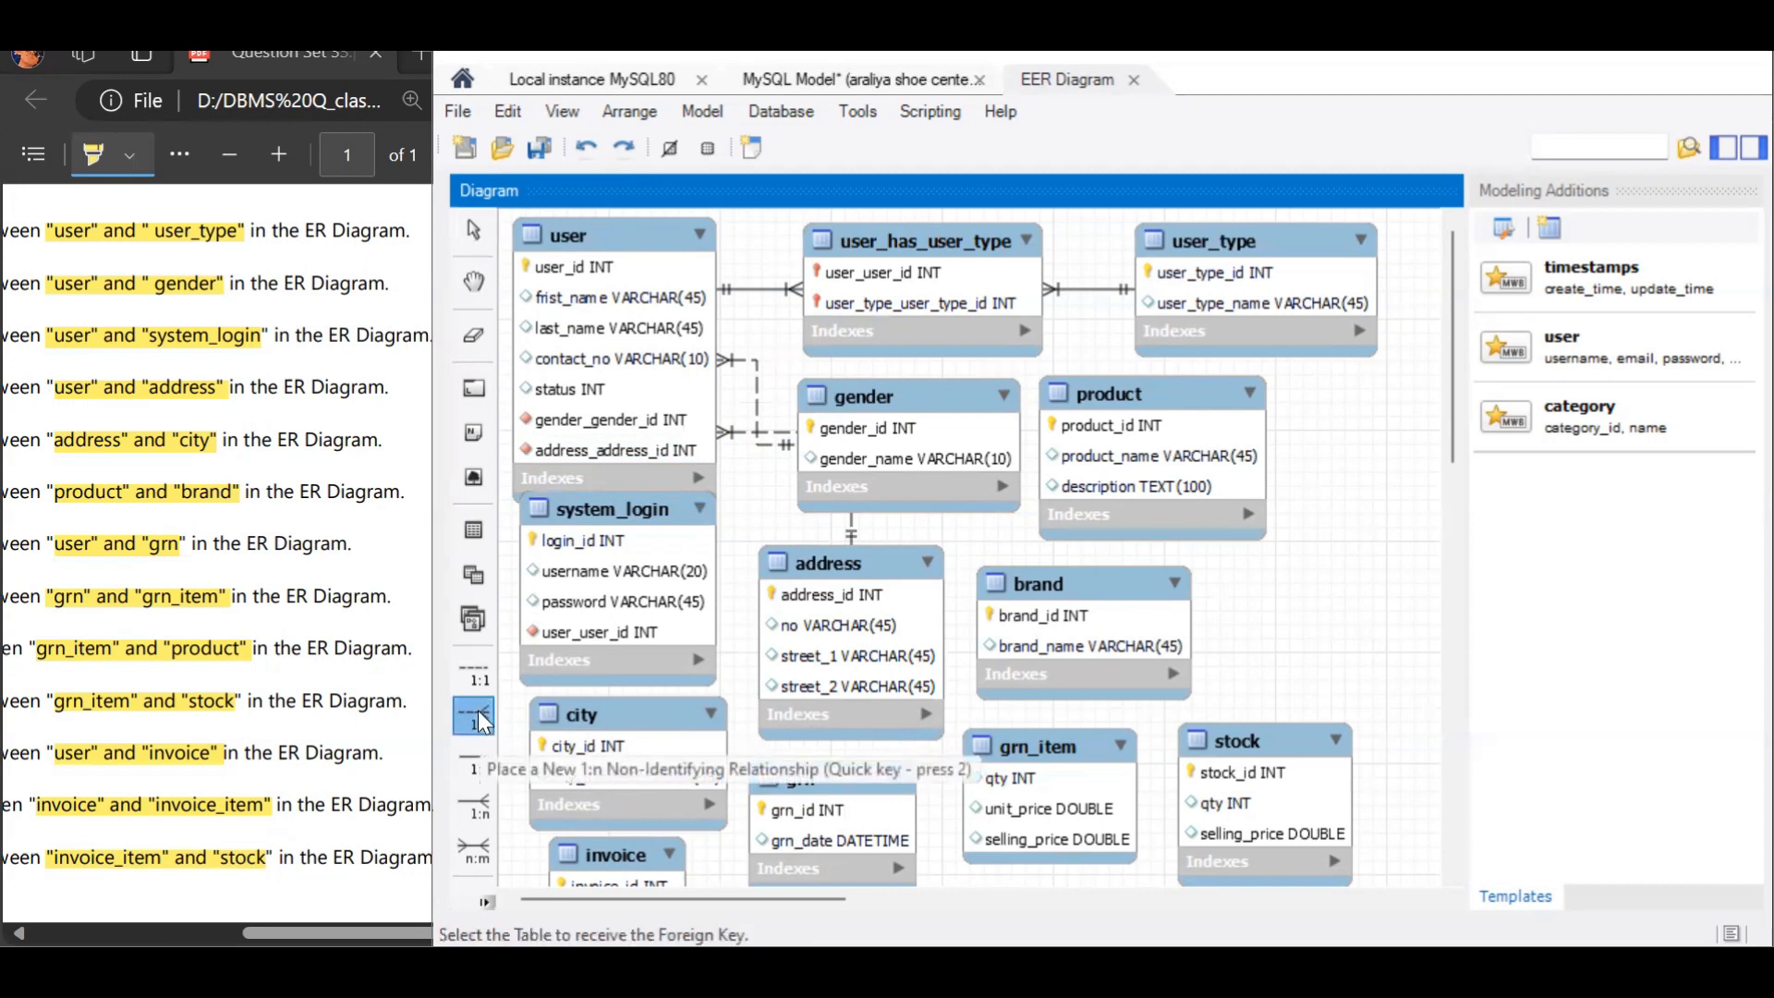
click(800, 651)
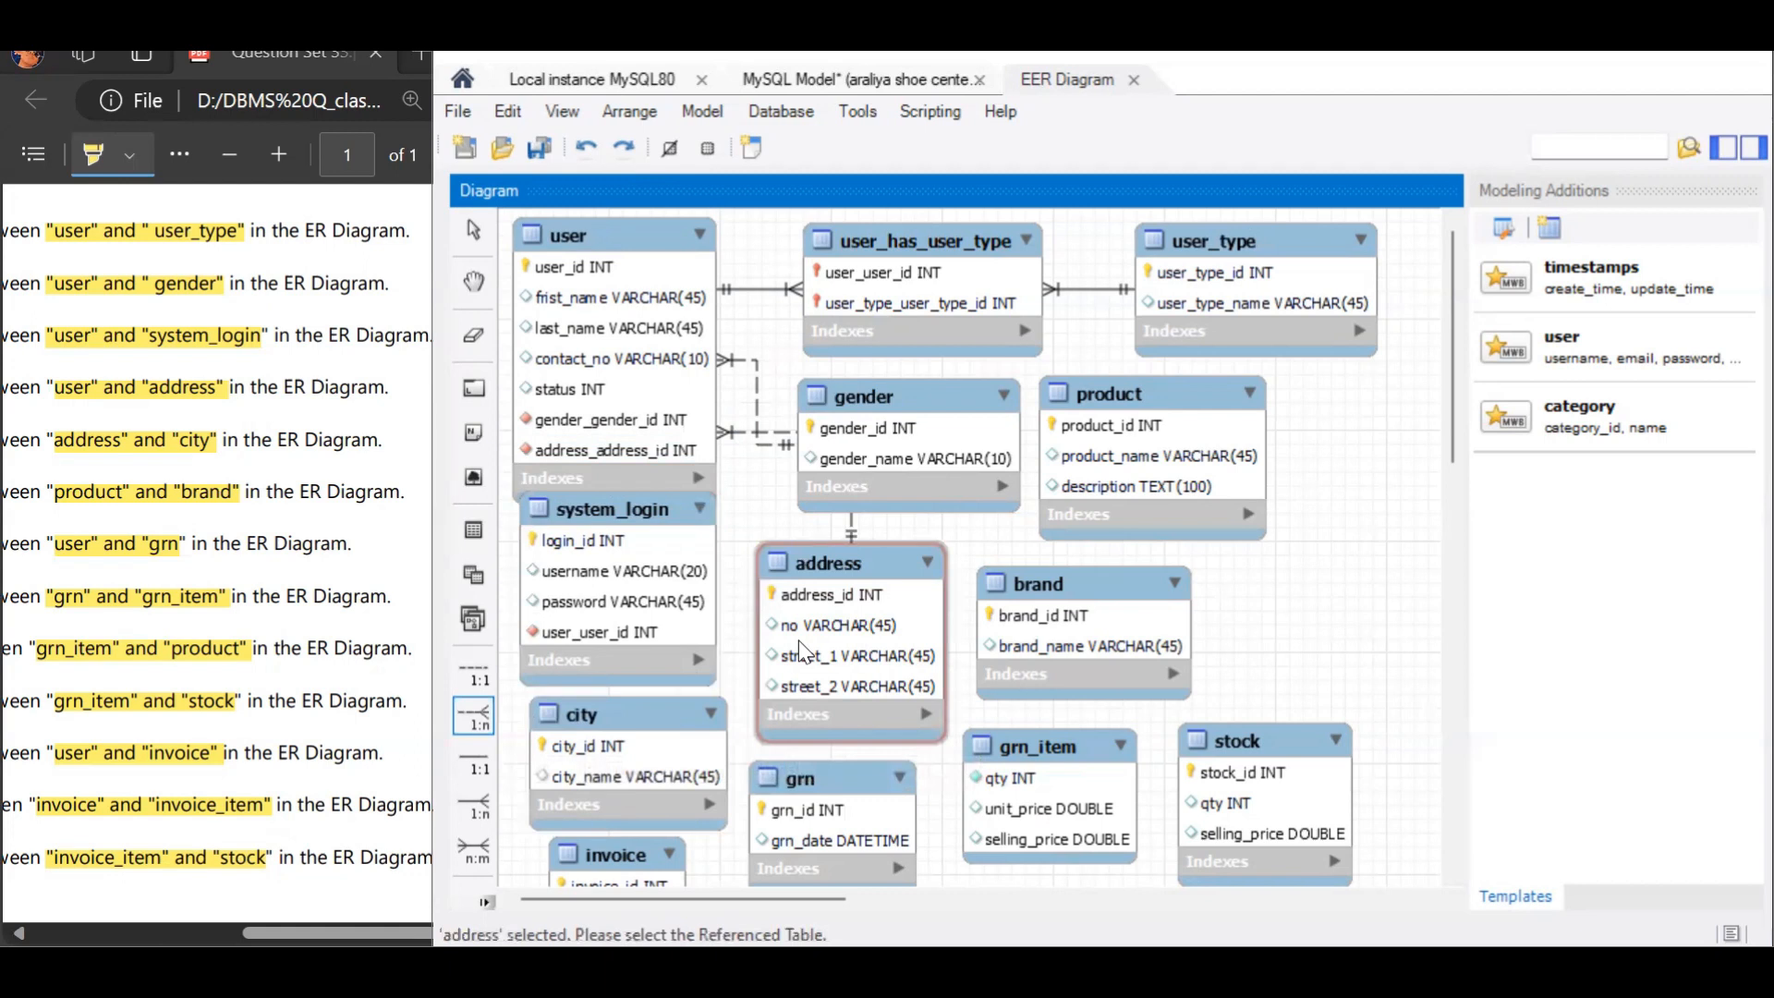
click(710, 763)
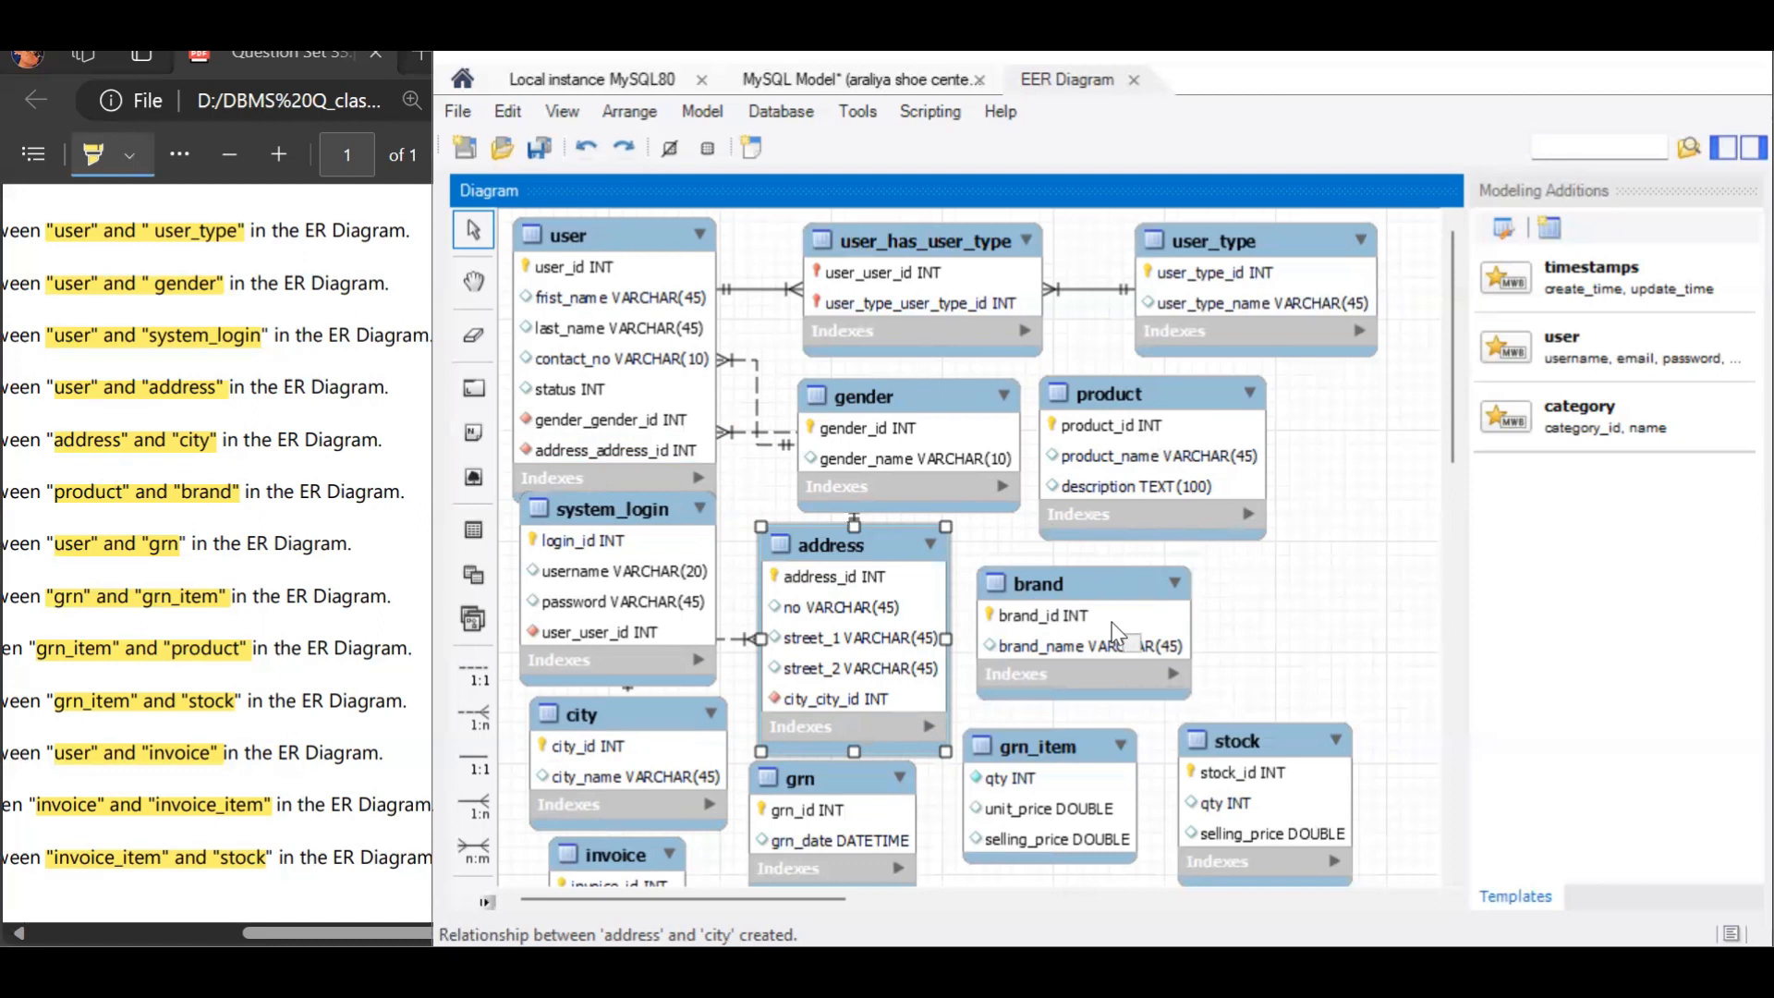
Step: Add a 1:n non-identifying relationship from product, holding the foreign key, to brand, and space the two tables apart
click(471, 716)
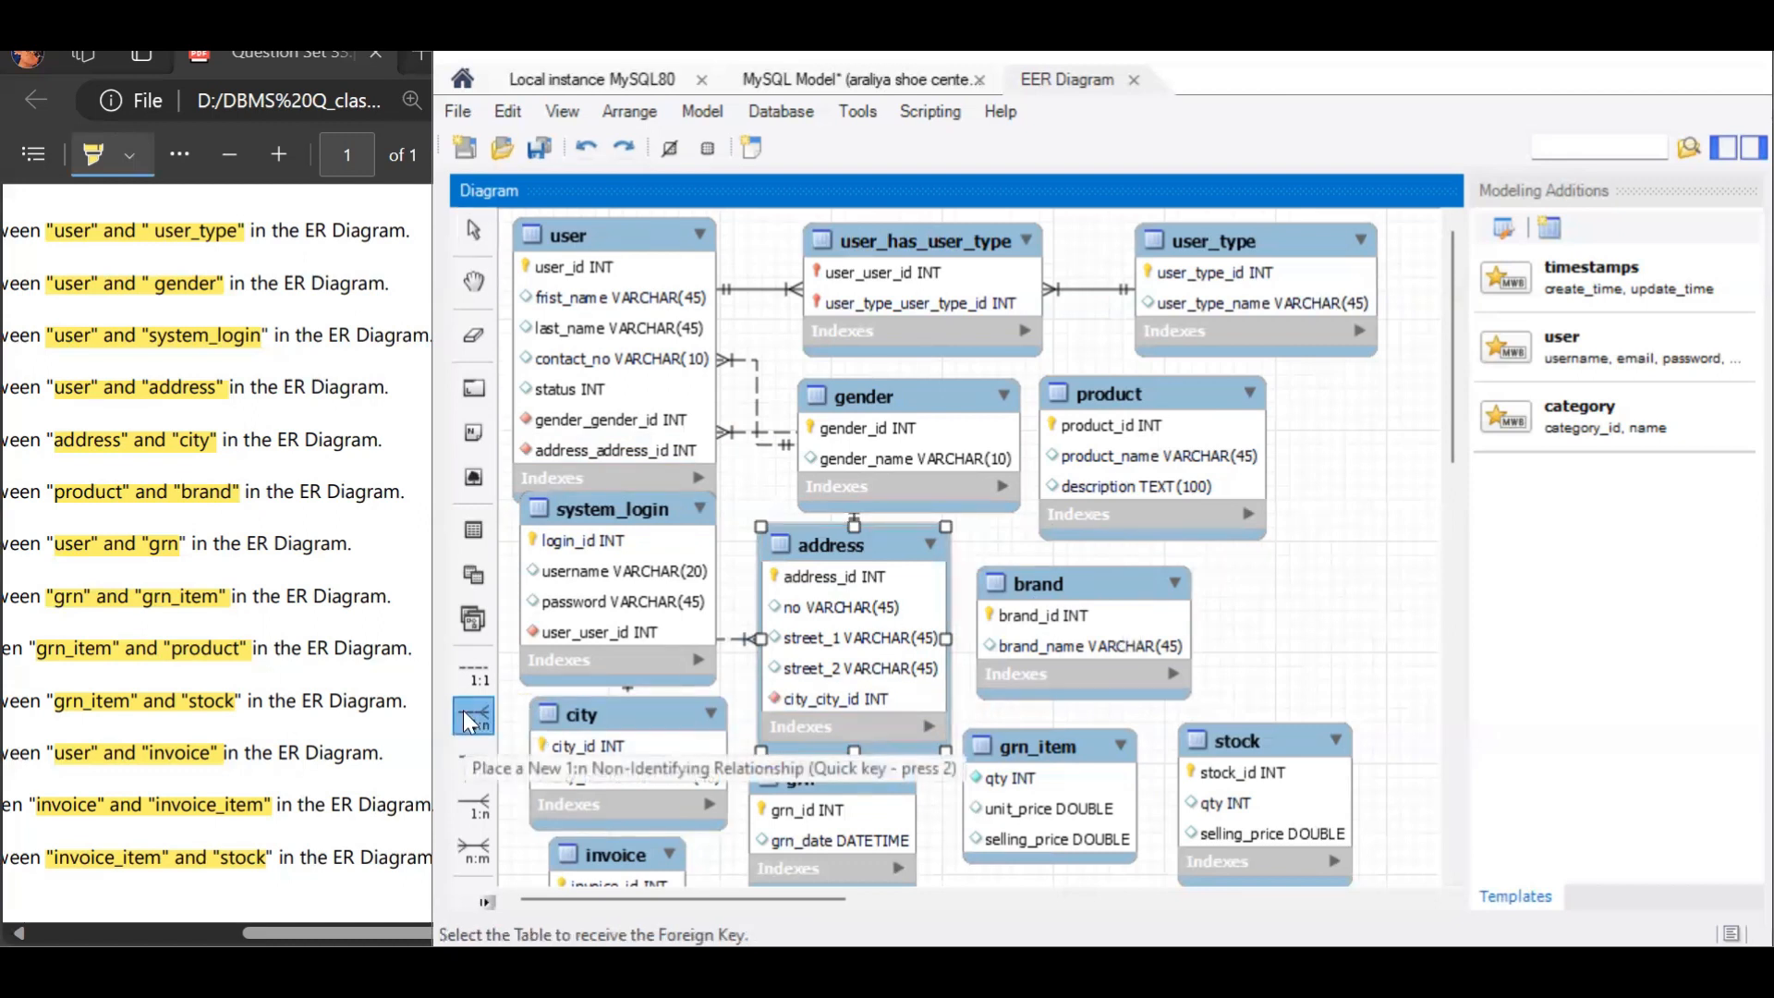
click(1086, 437)
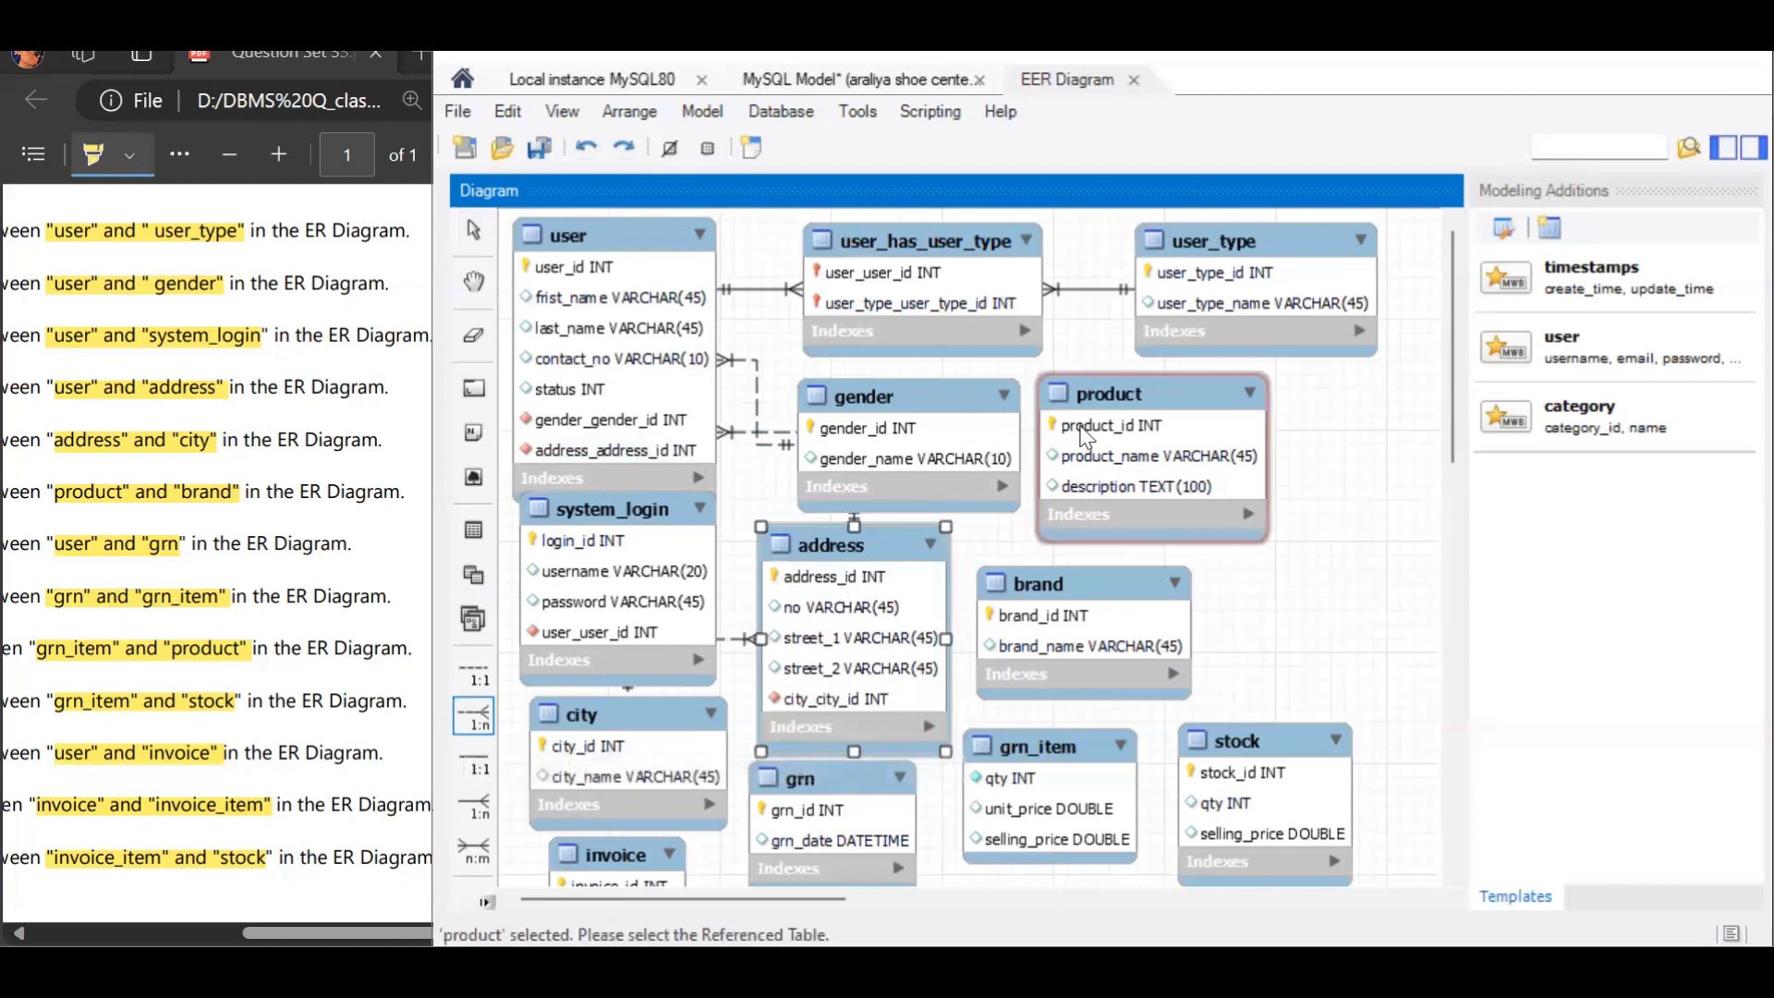
click(1086, 437)
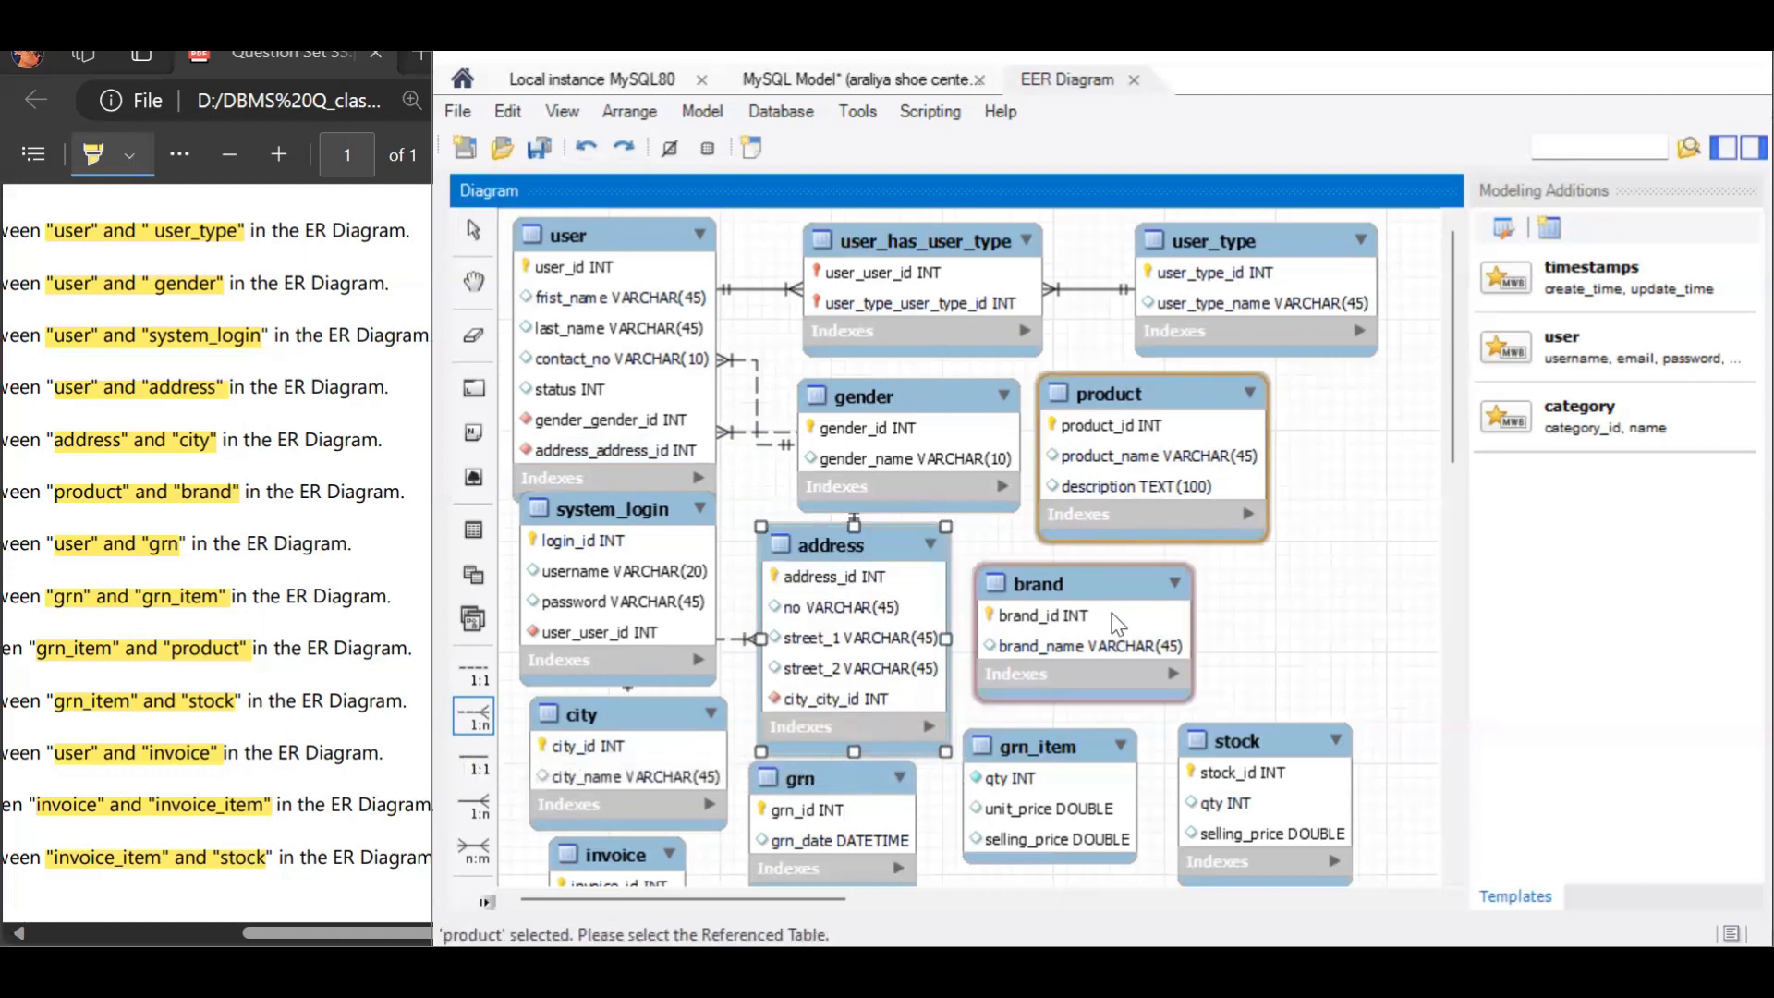
click(1110, 614)
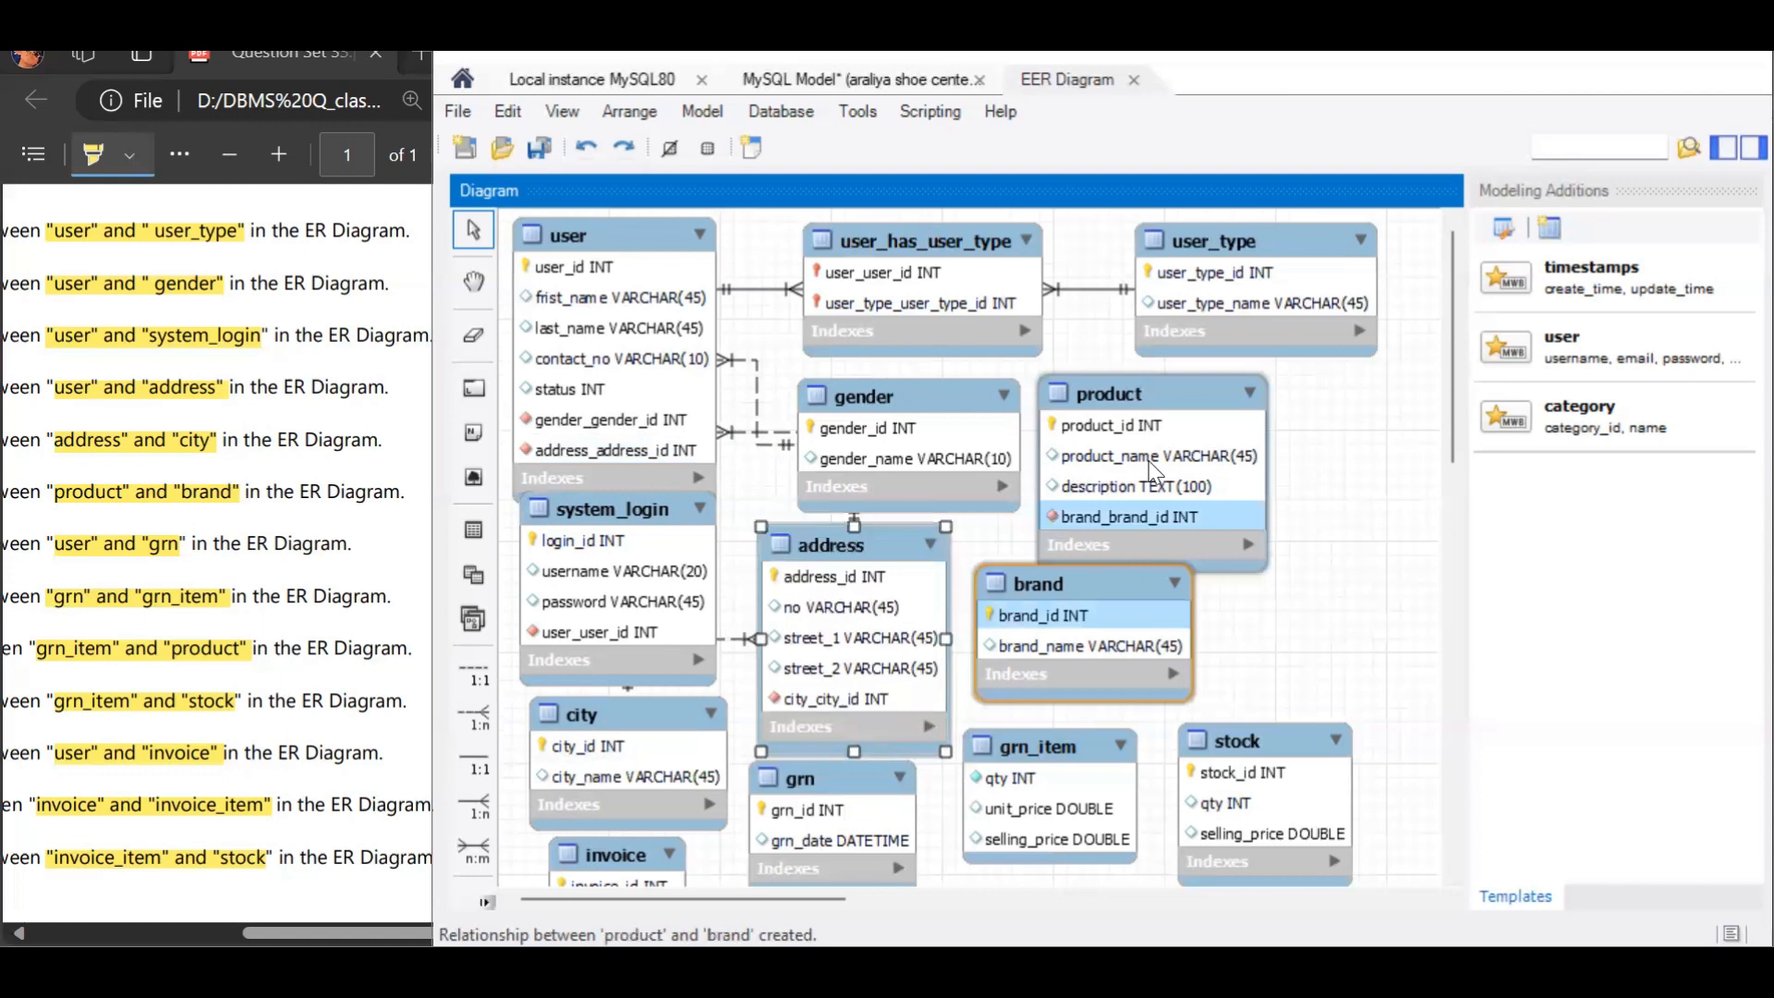
drag(1195, 398, 1202, 379)
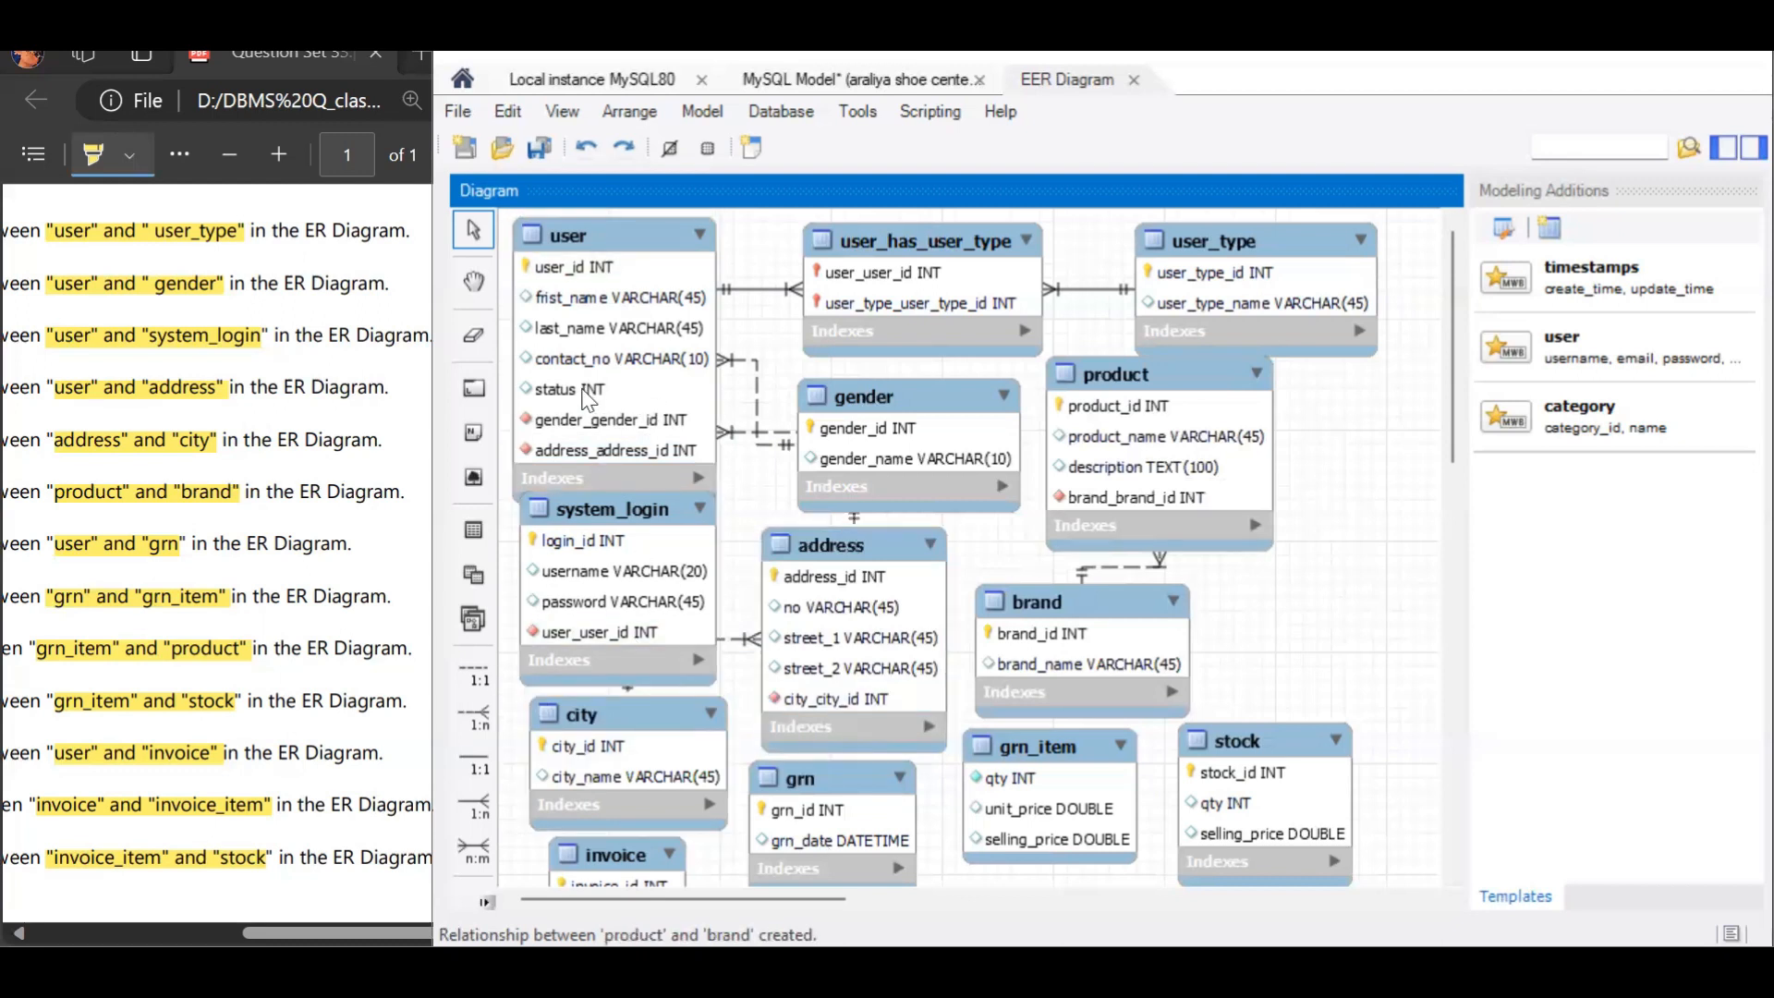
Step: Add a 1:n non-identifying relationship with grn holding the foreign key and user as the referenced table
click(471, 719)
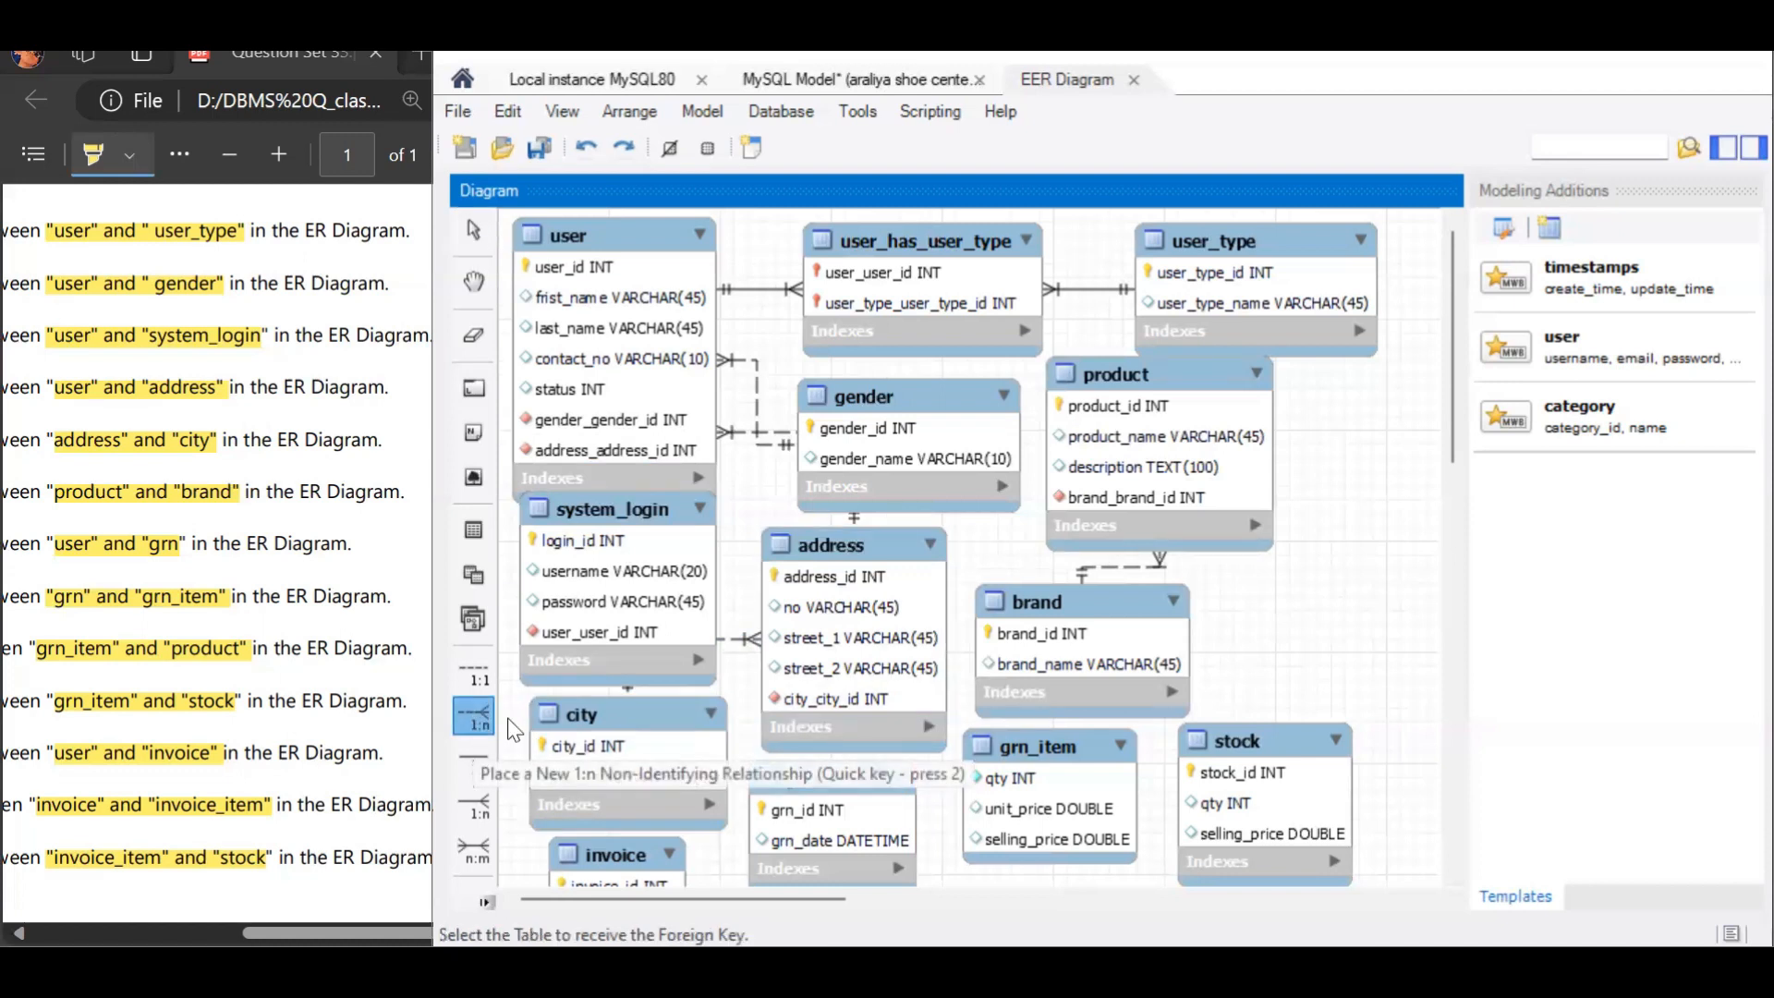
click(792, 815)
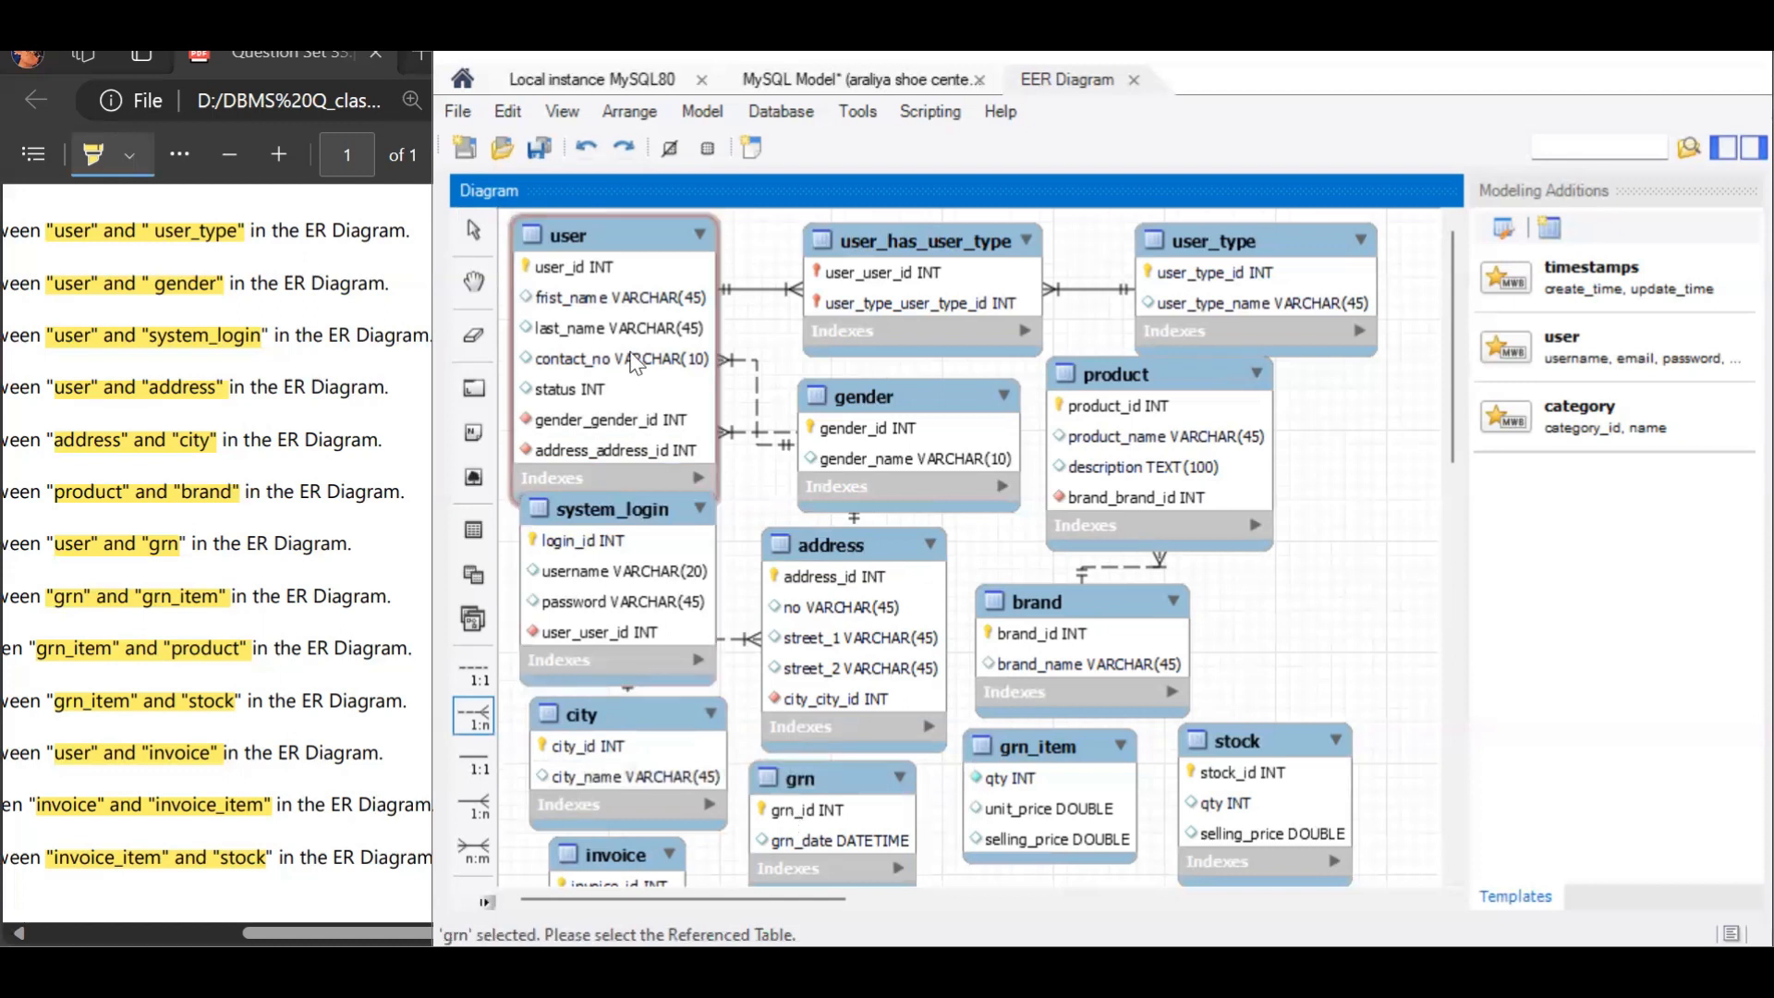
click(634, 362)
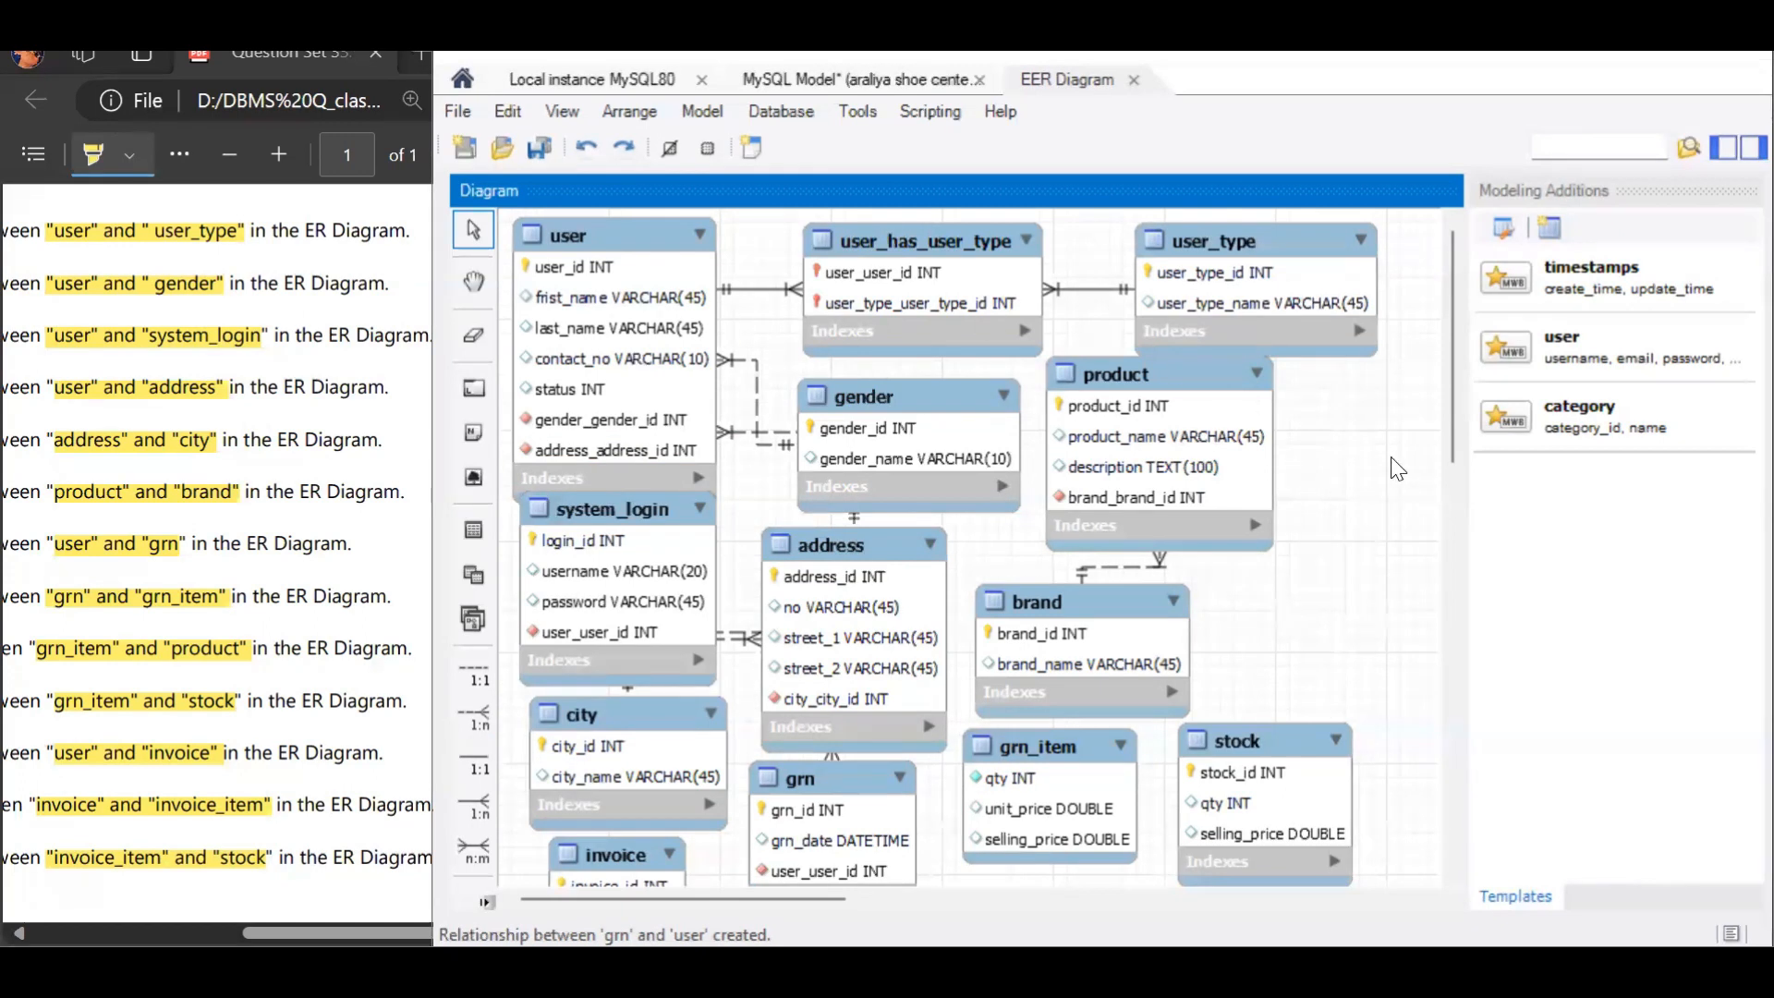
Step: Add a 1:n non-identifying relationship with grn_item holding the foreign key and grn as the referenced table
drag(1450, 420, 1450, 474)
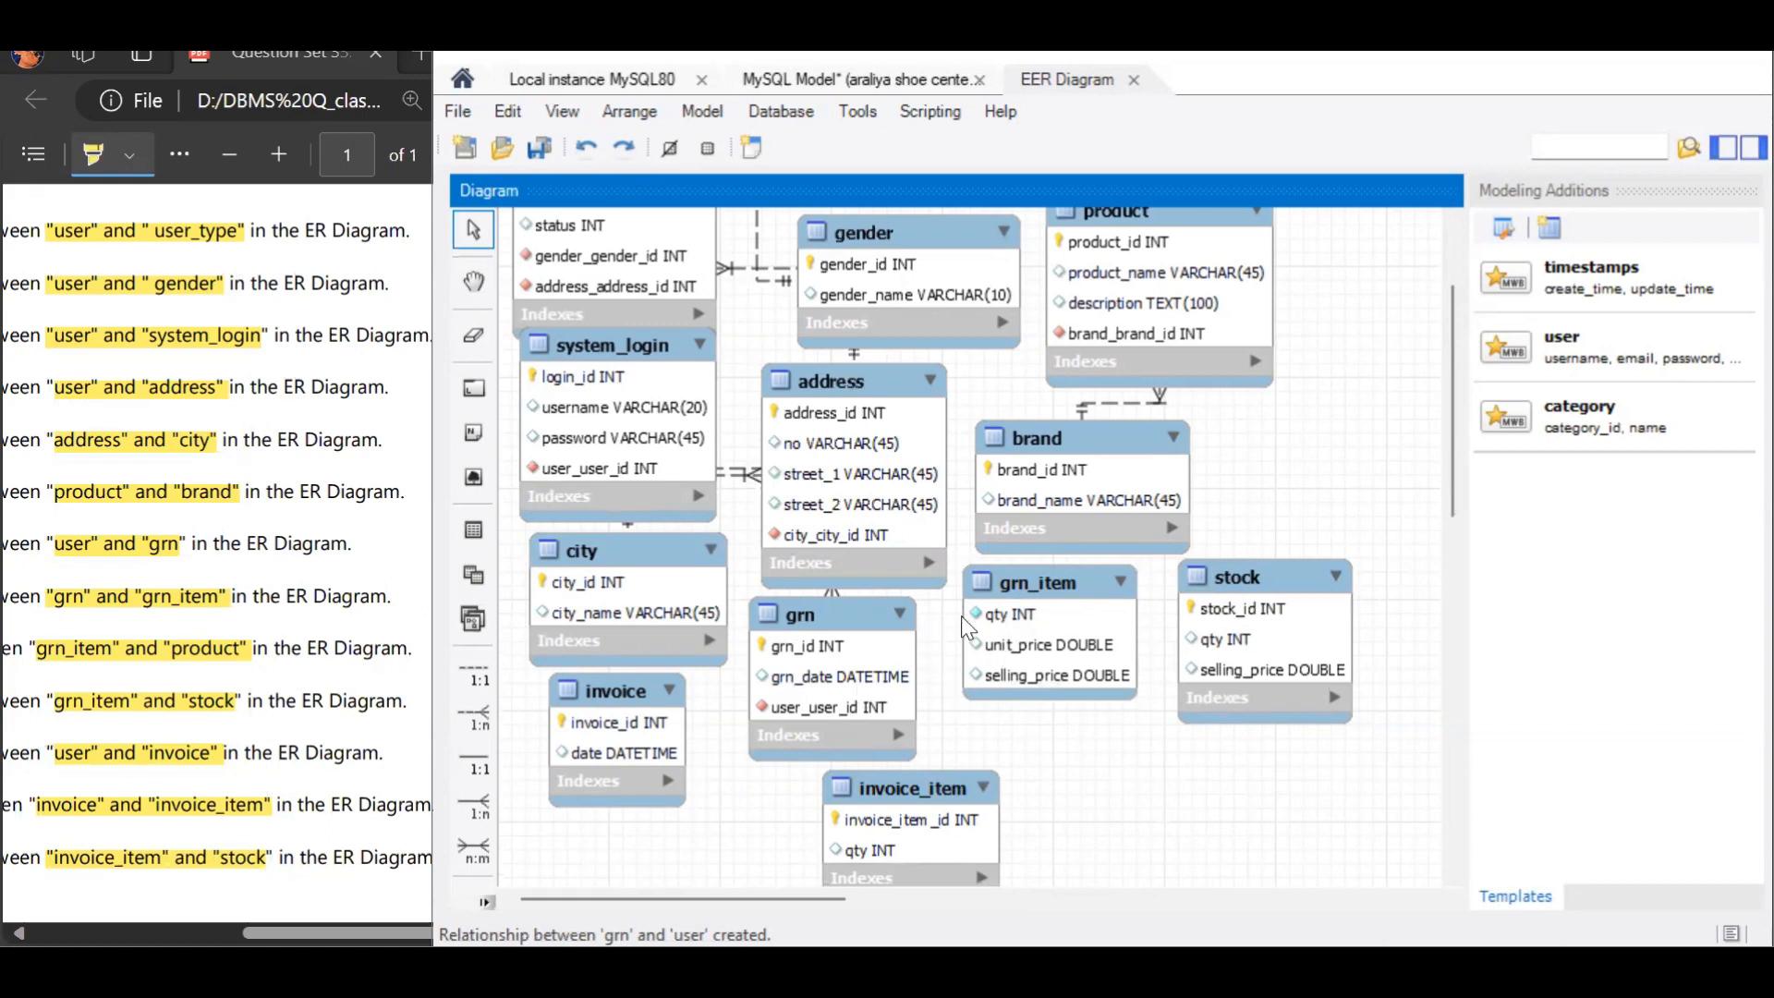
click(475, 711)
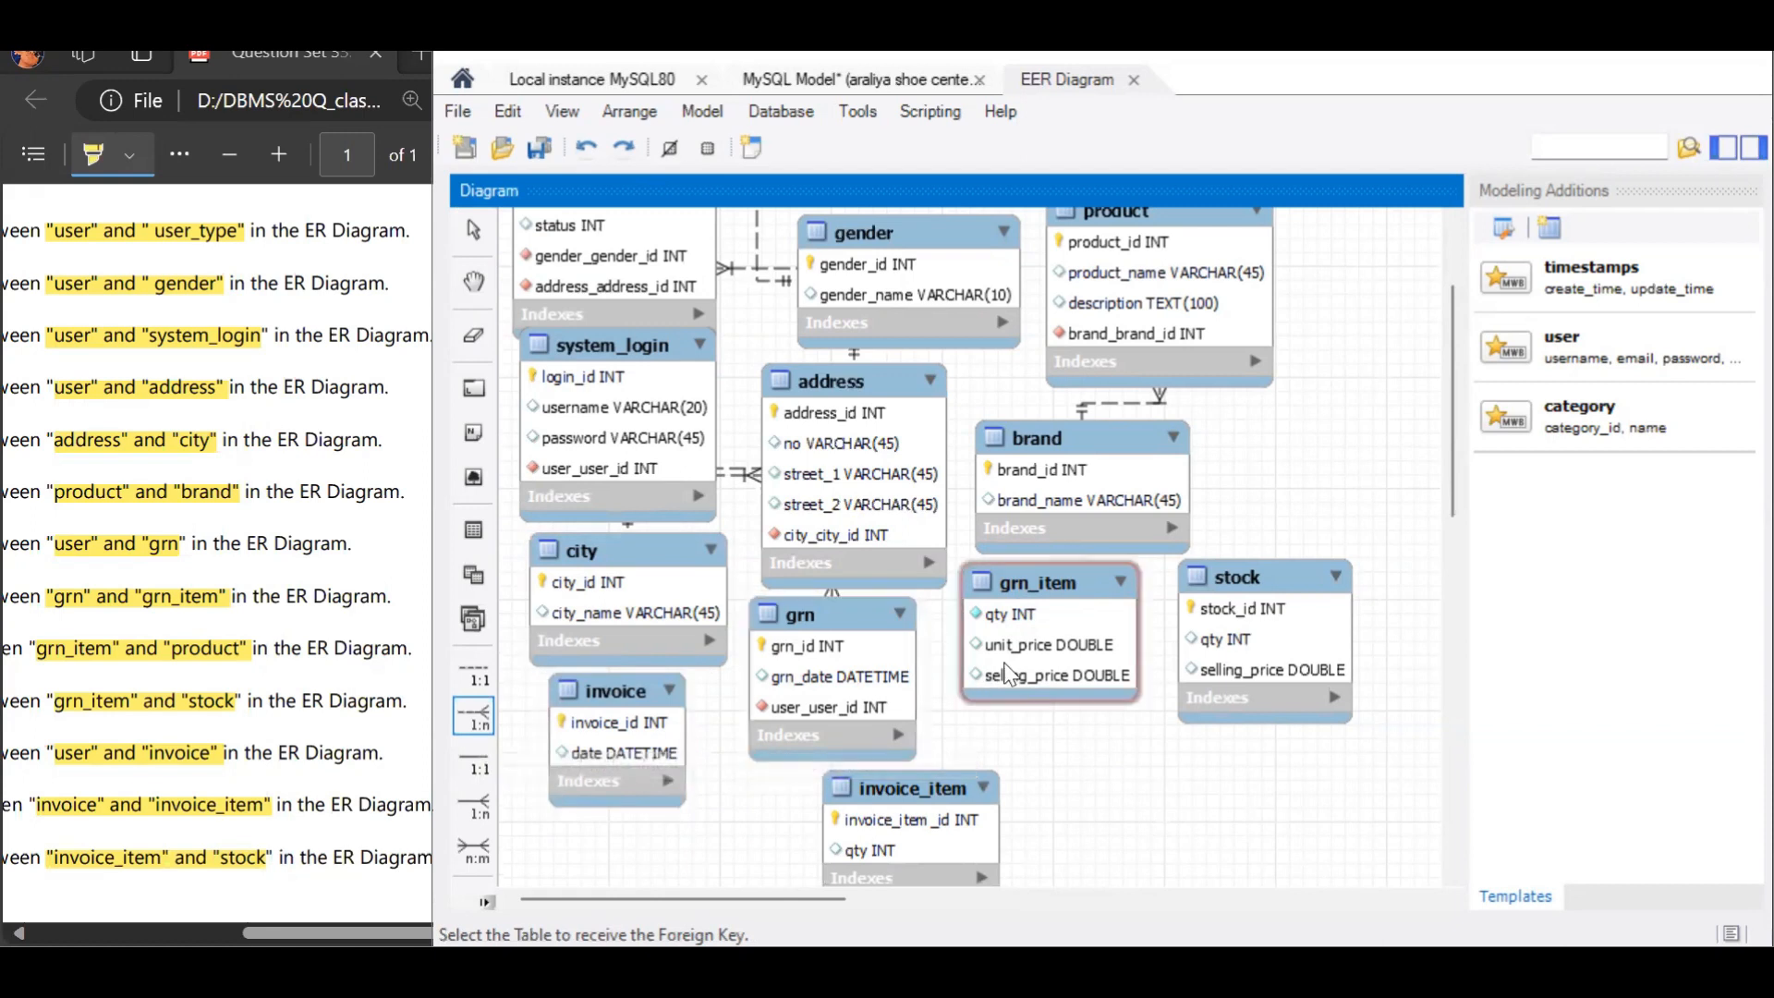
click(1037, 658)
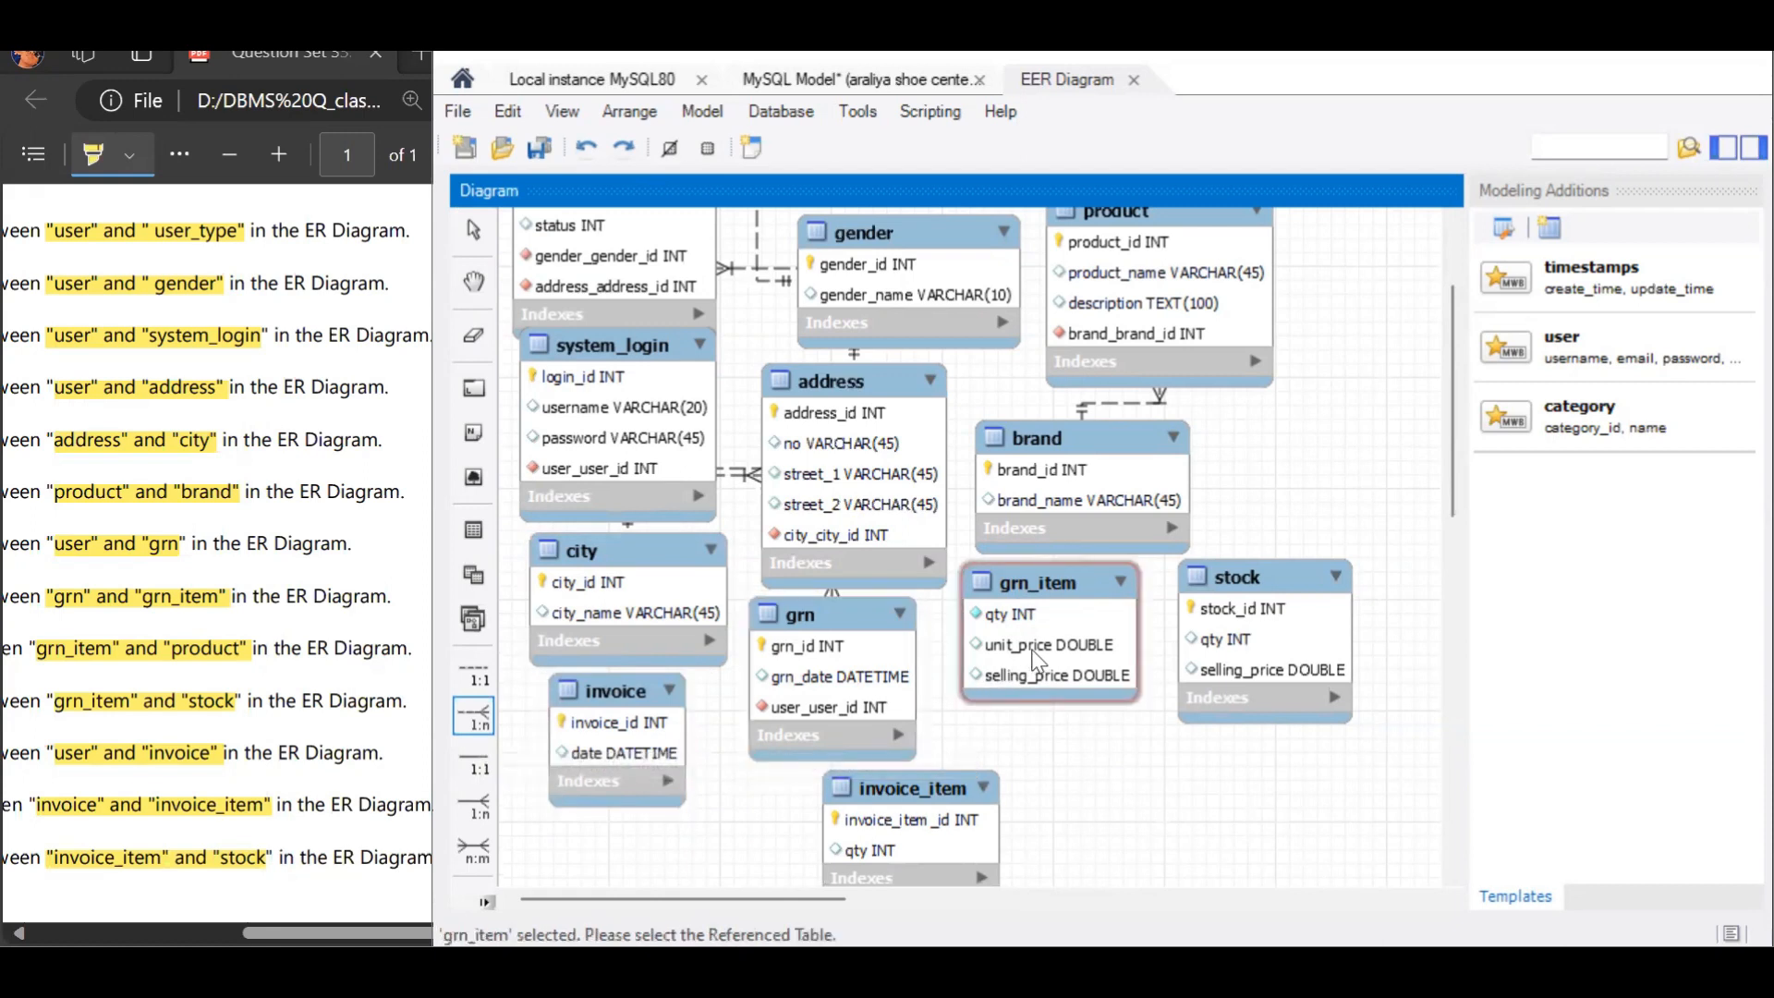
click(863, 679)
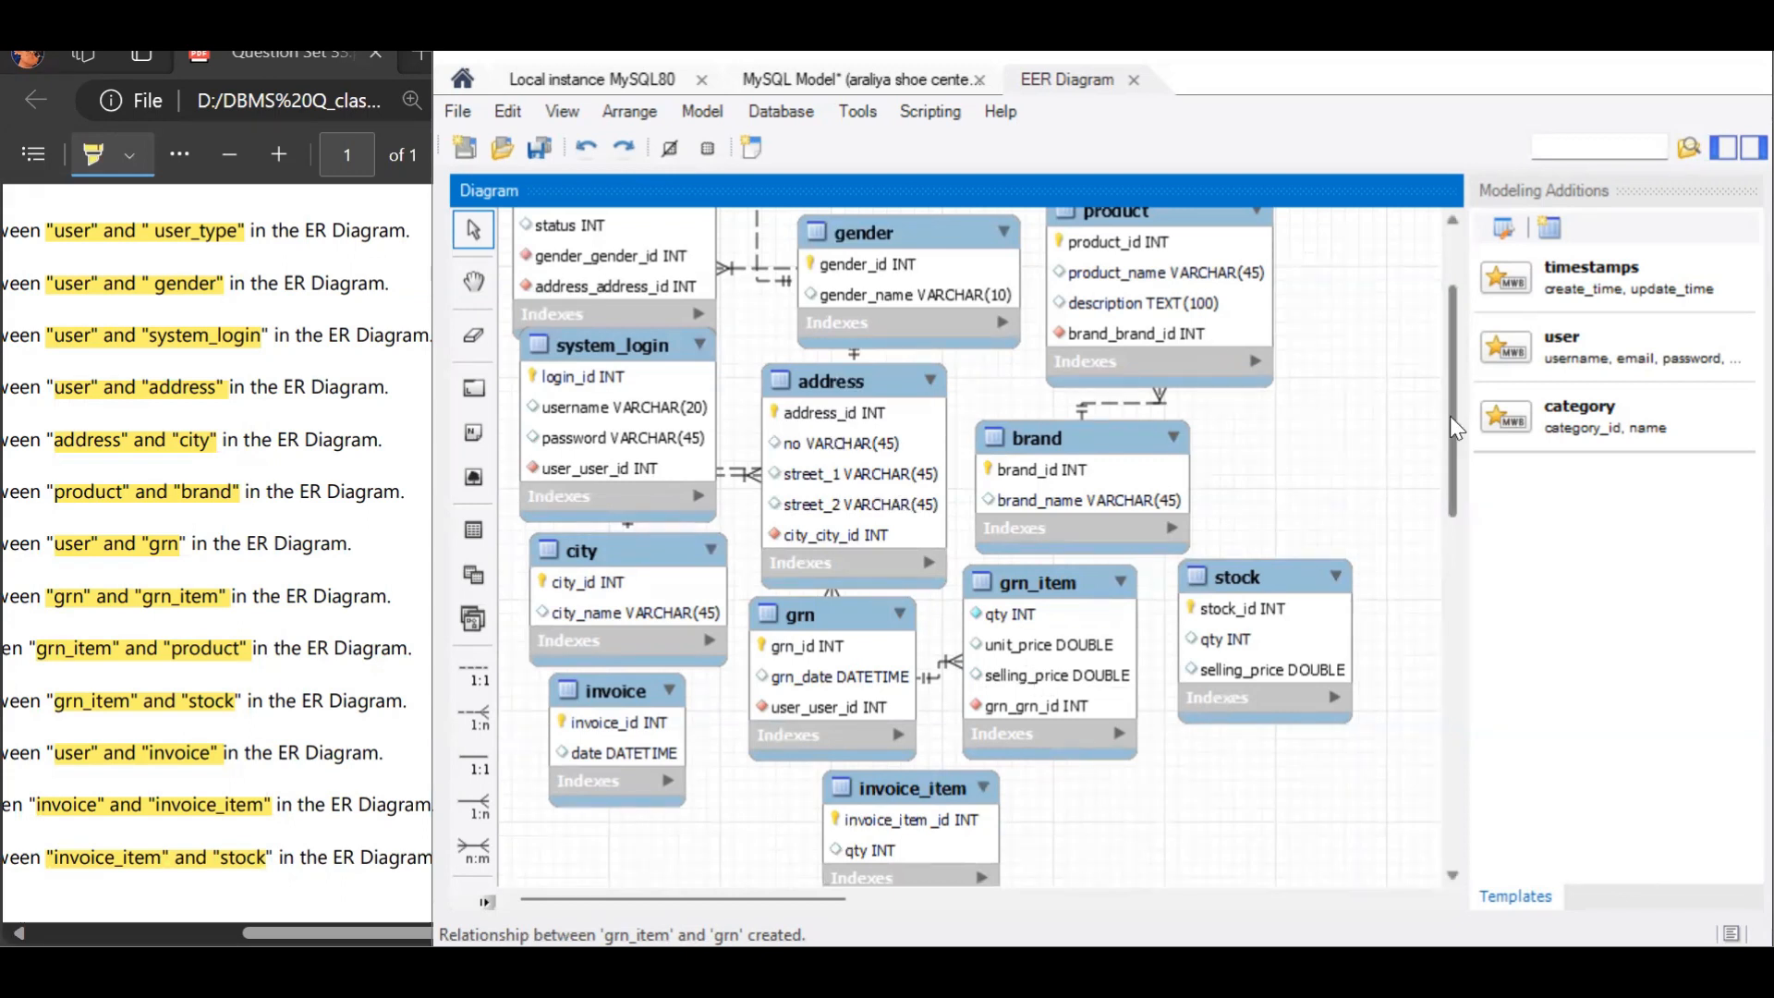
scroll(1450, 416, up, 1)
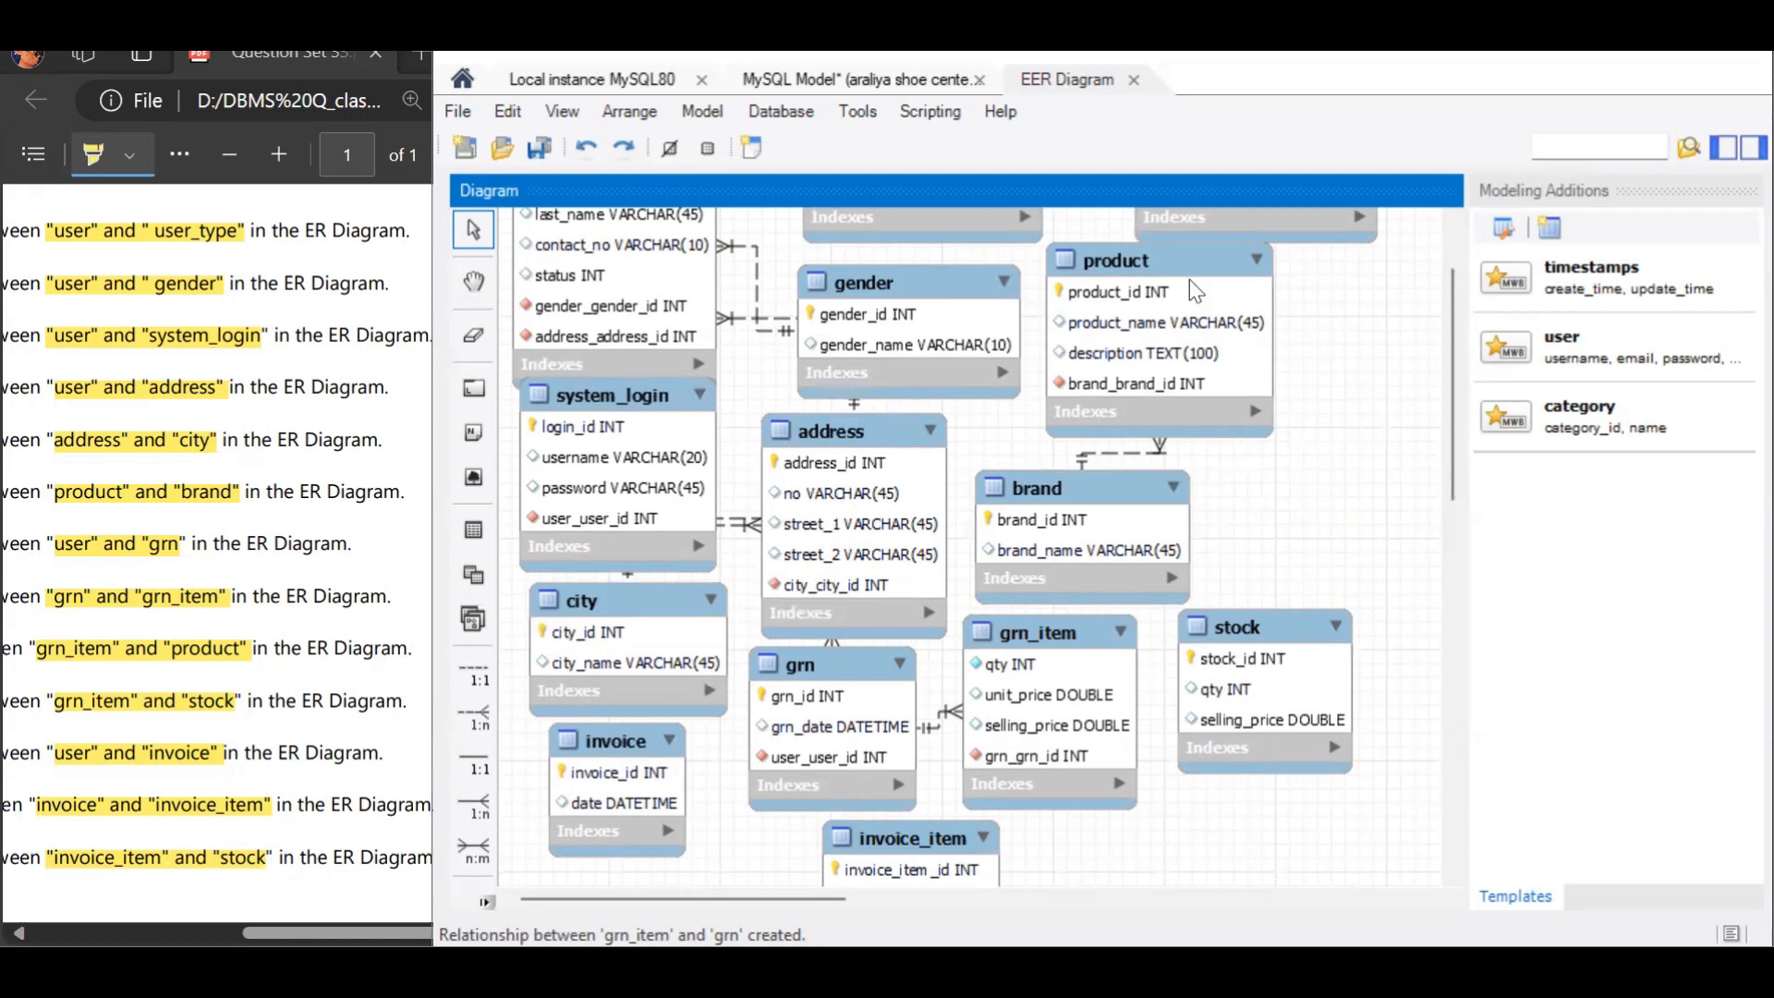
Step: Move the product table clear of brand and add a 1:n non-identifying relationship with grn_item holding the foreign key and product as the referenced table
drag(1195, 292, 1331, 310)
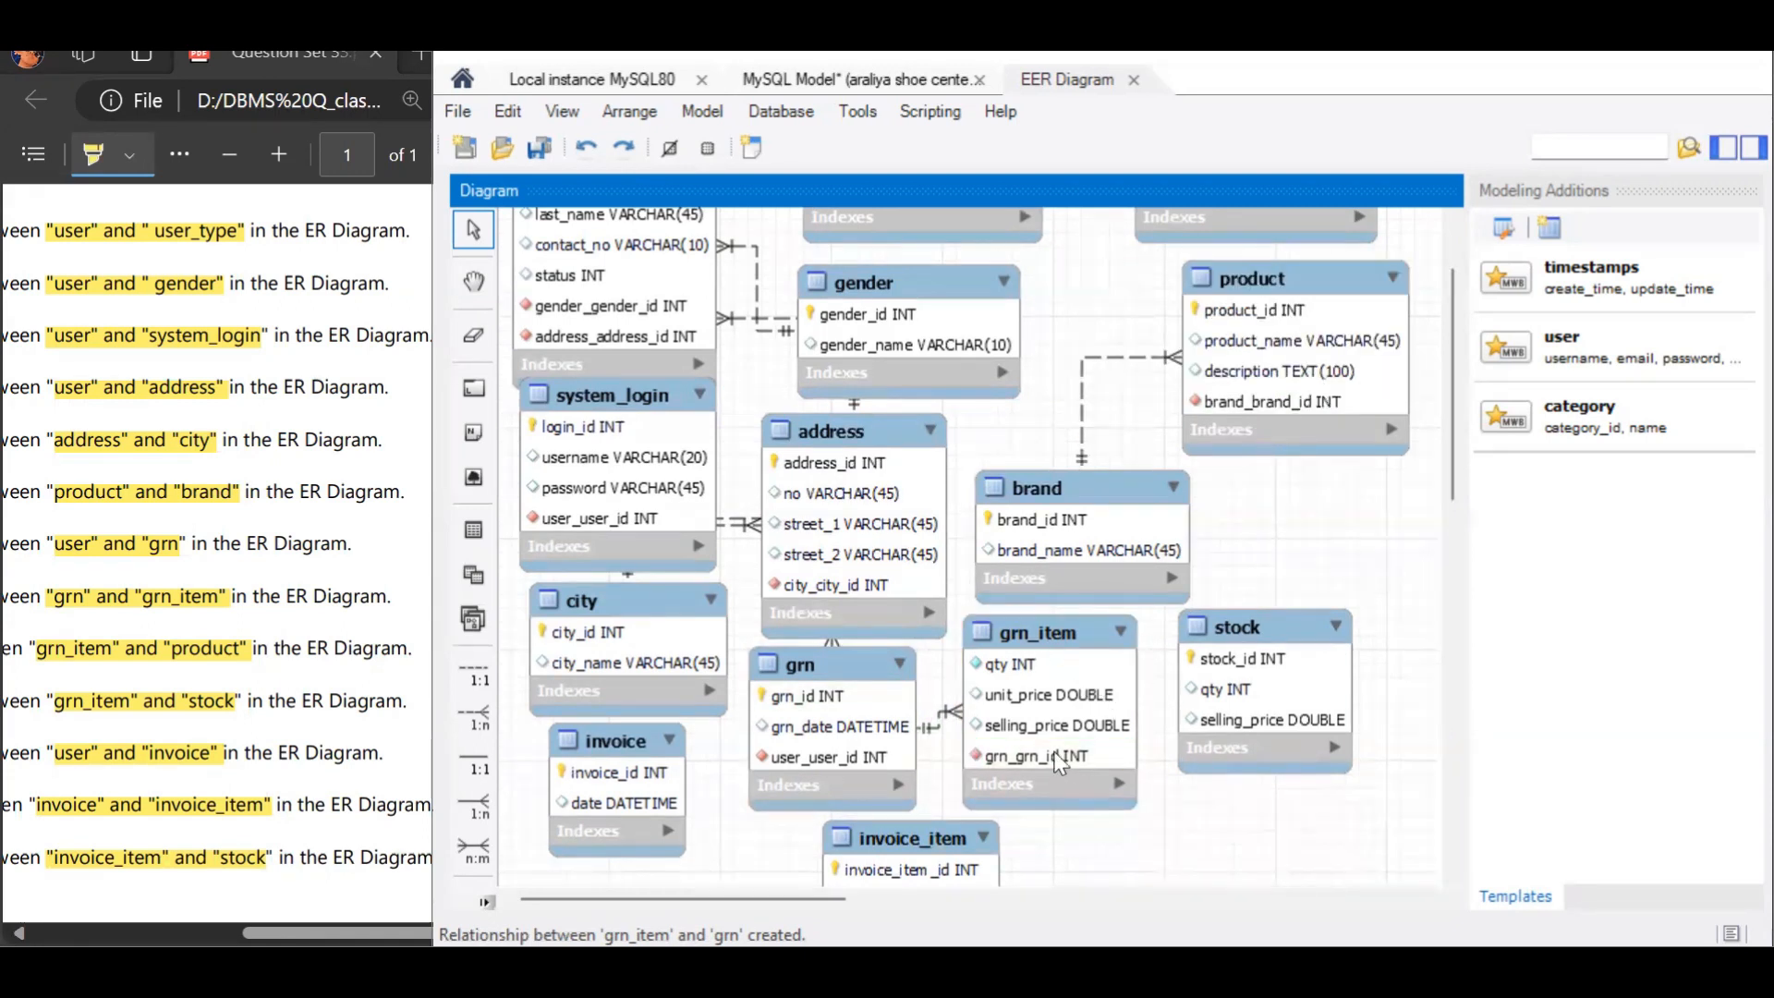
click(467, 718)
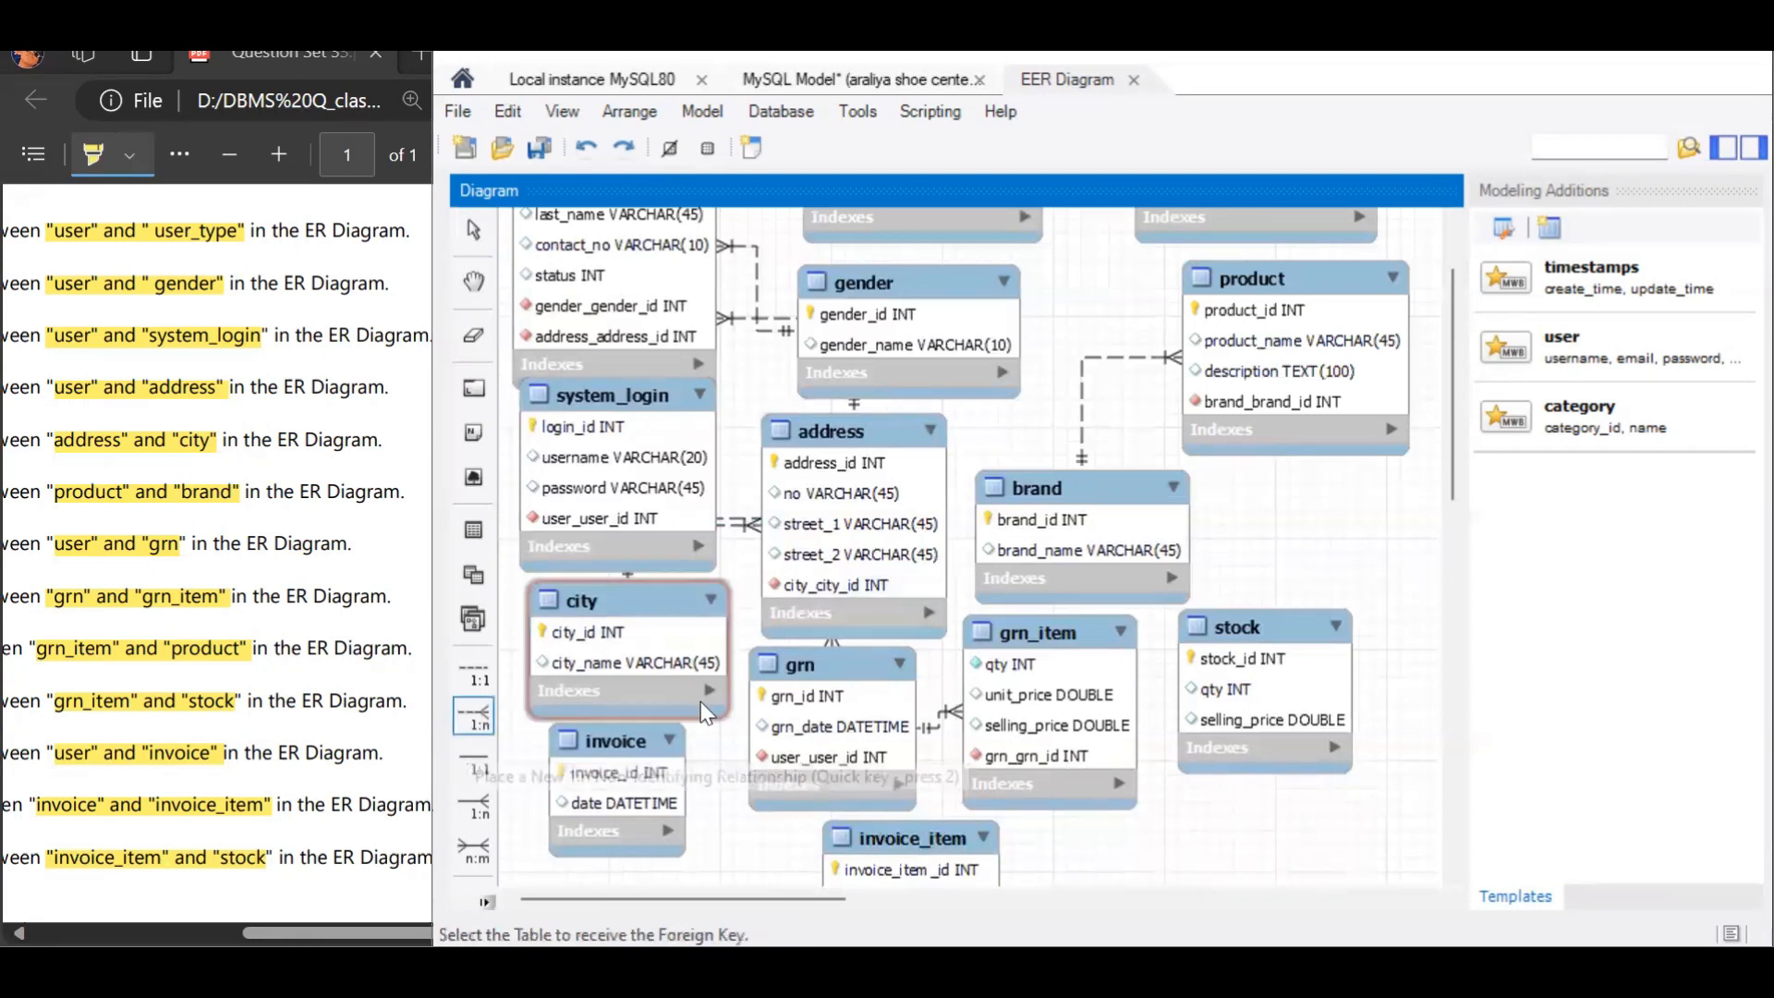
click(1014, 706)
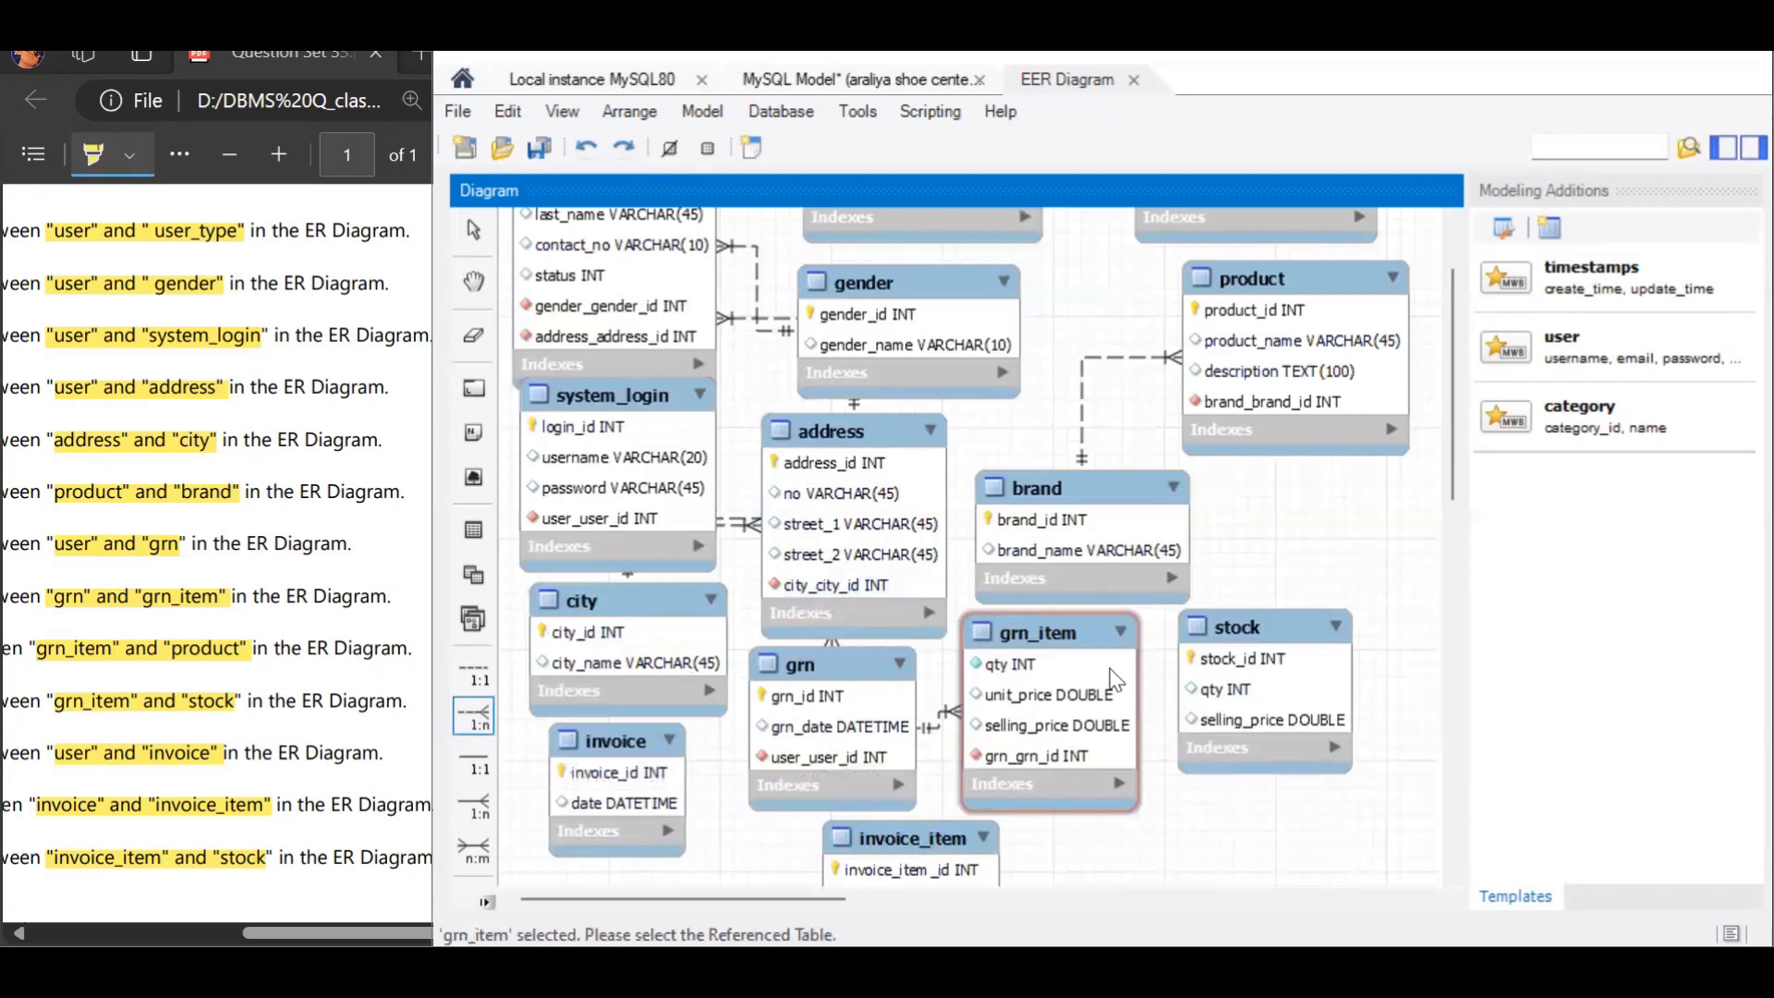
click(1313, 408)
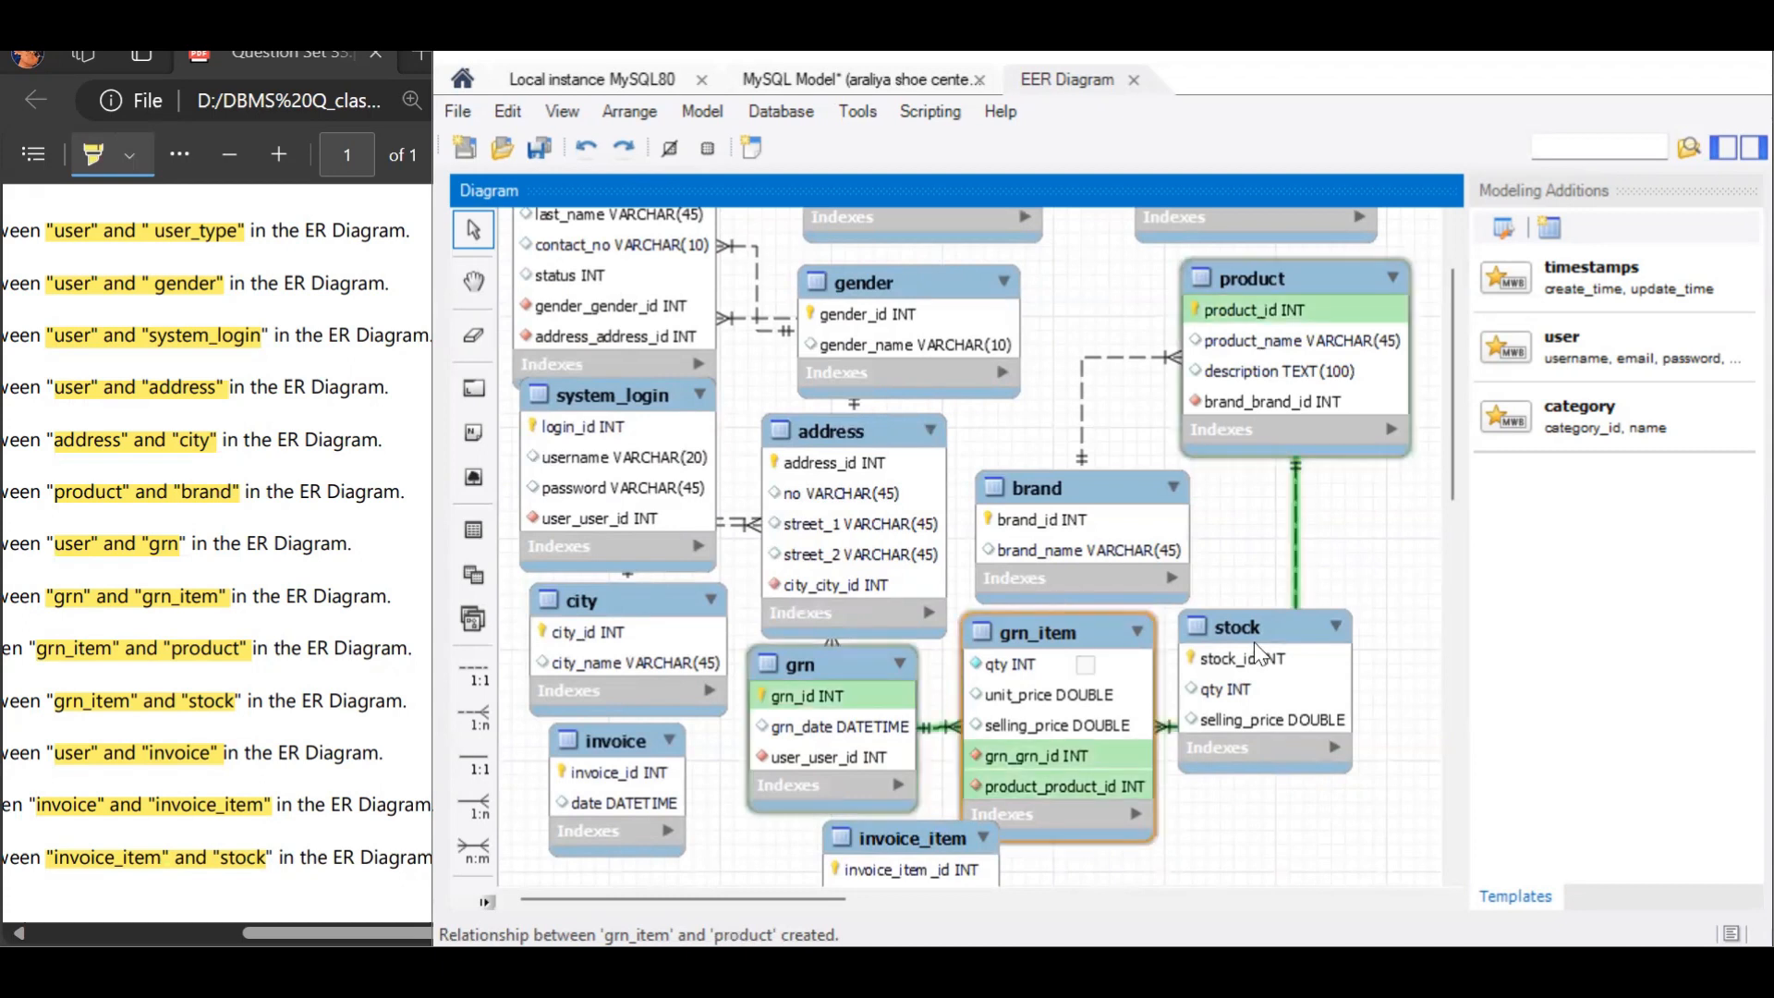
Step: Move the stock table away from grn_item and add a 1:n non-identifying relationship from grn_item, holding the foreign key, to stock
scroll(1450, 481, down, 3)
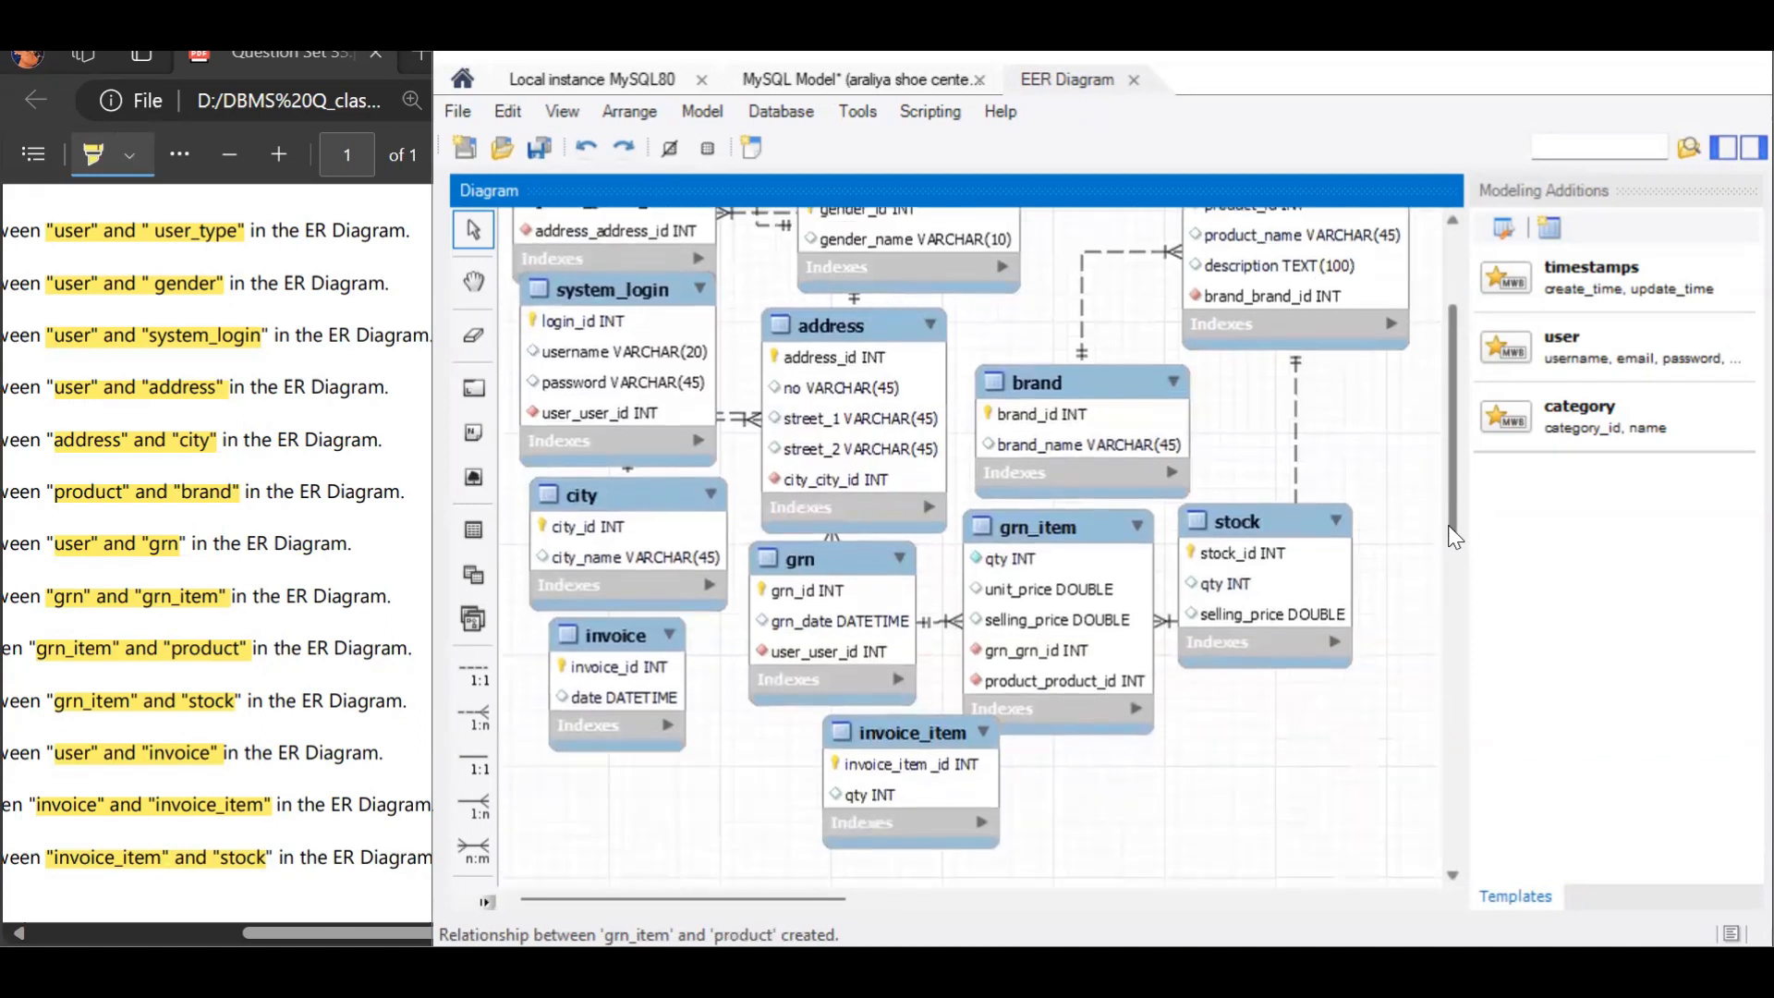
drag(1244, 431, 1306, 456)
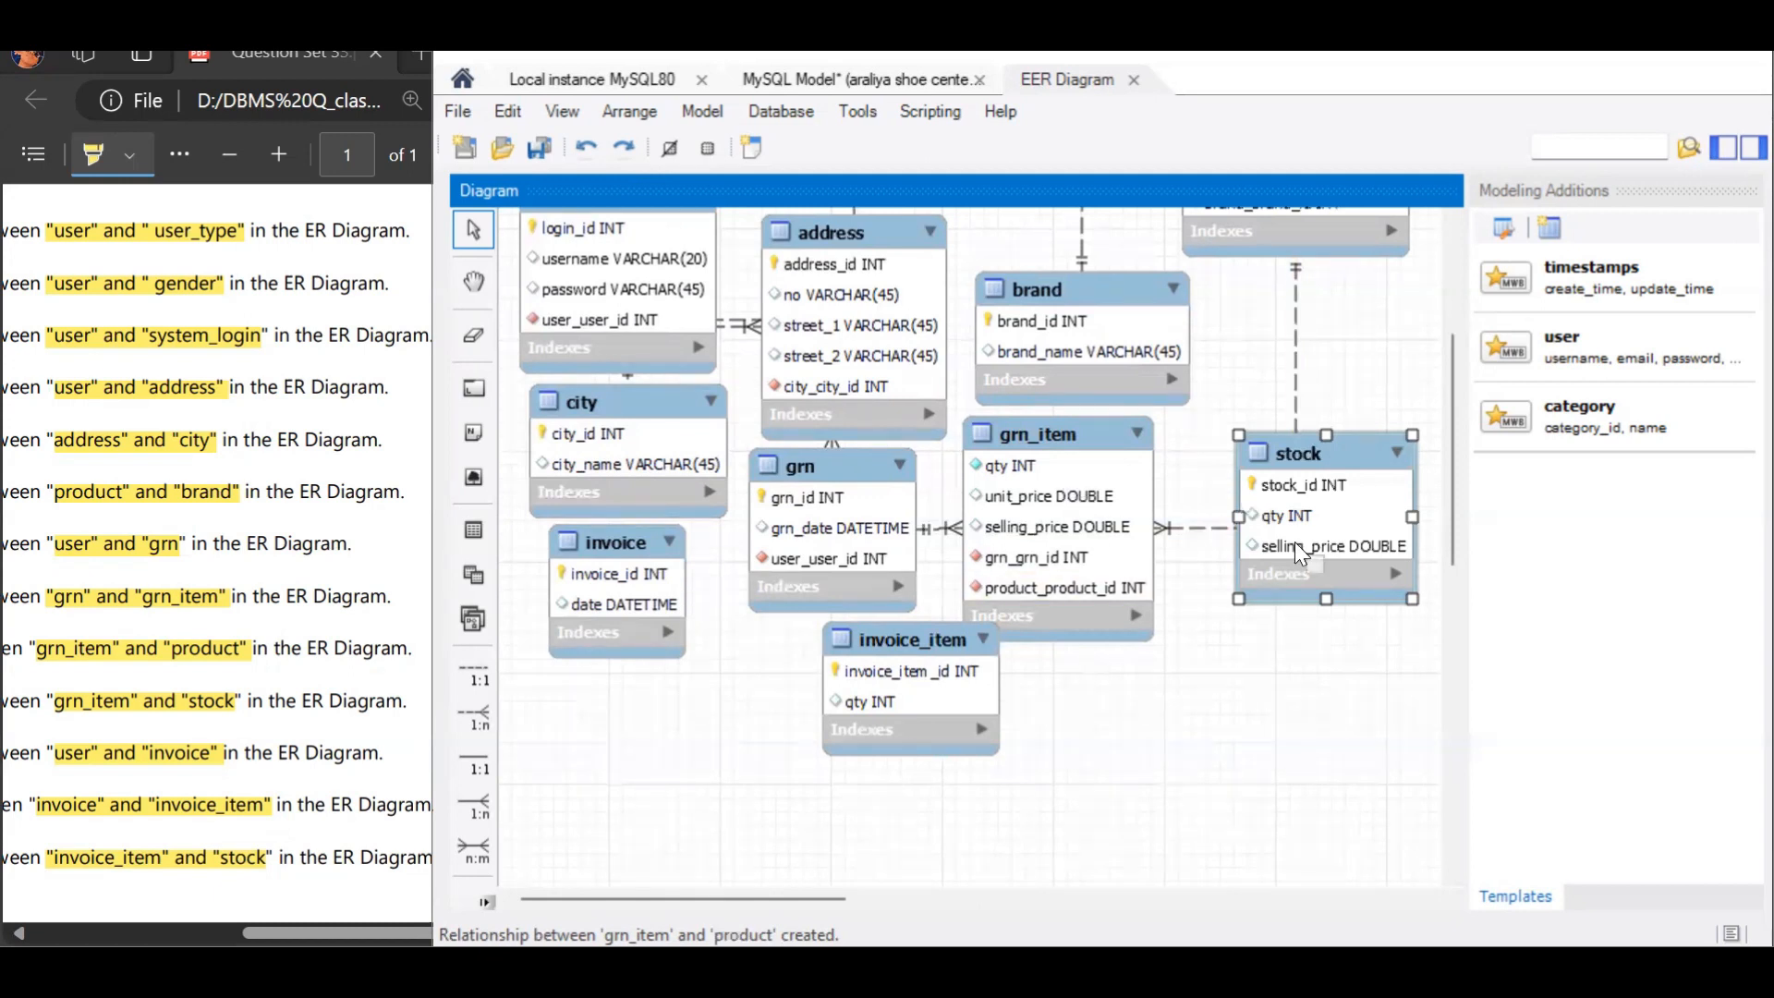
click(469, 708)
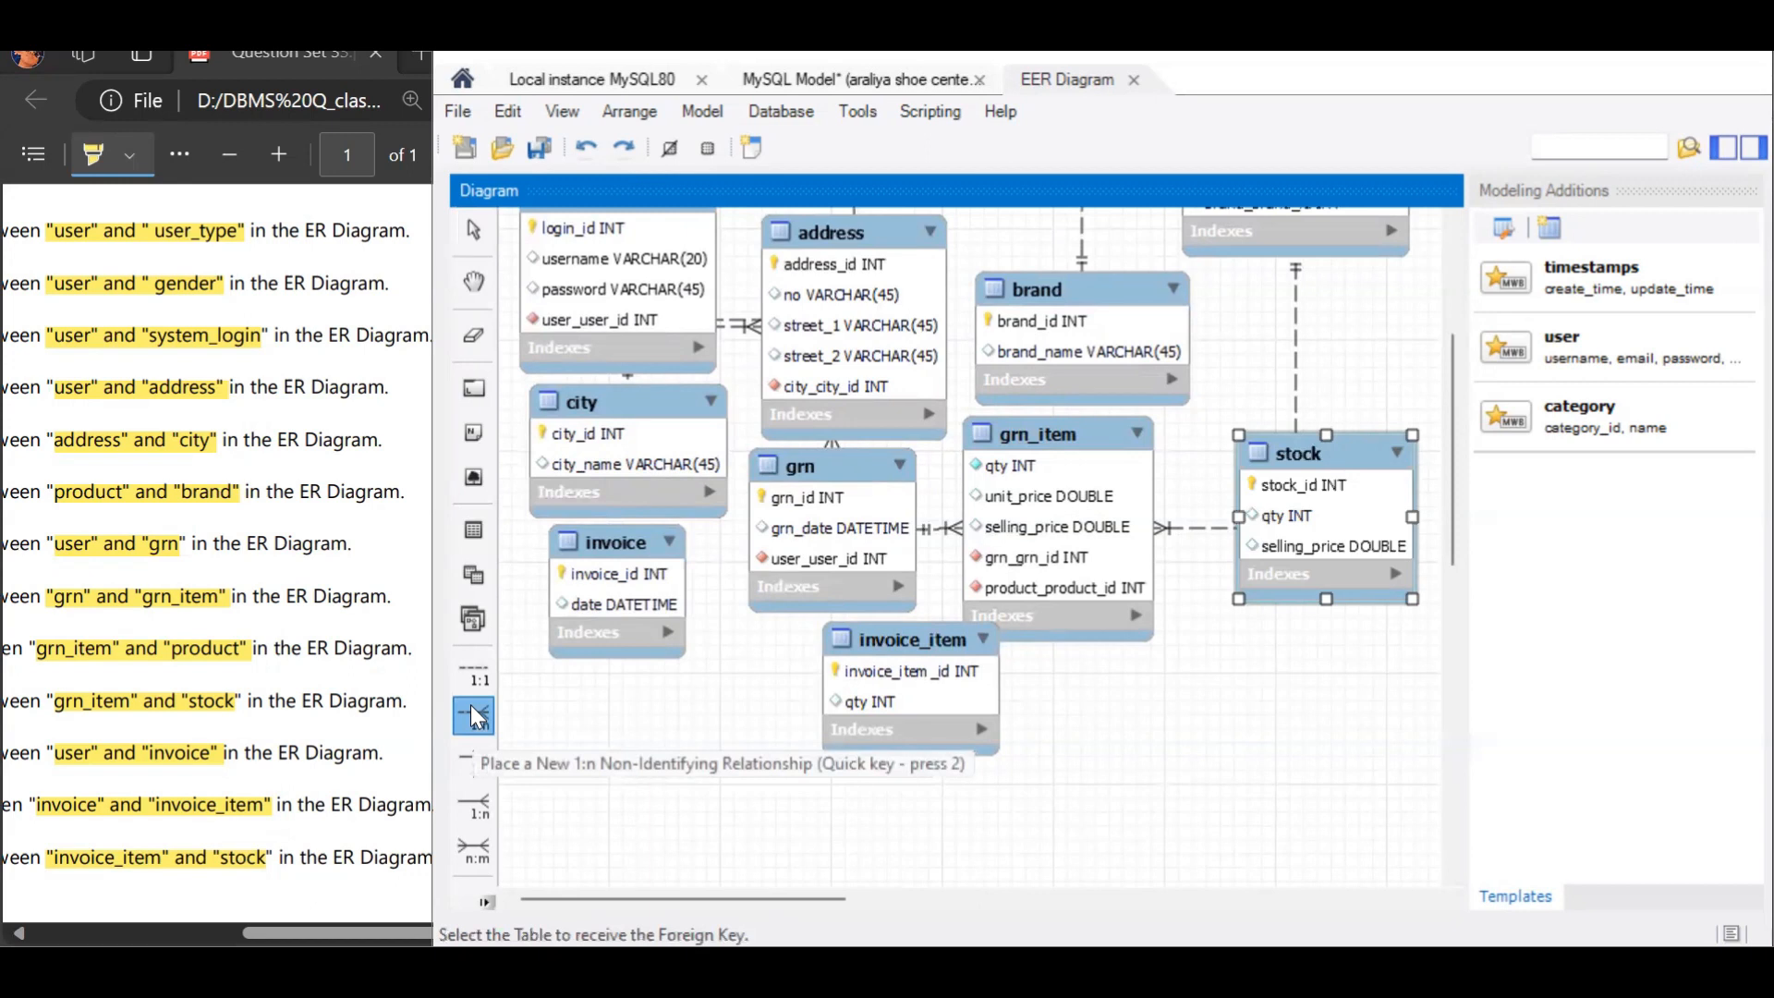
click(1109, 566)
click(1275, 554)
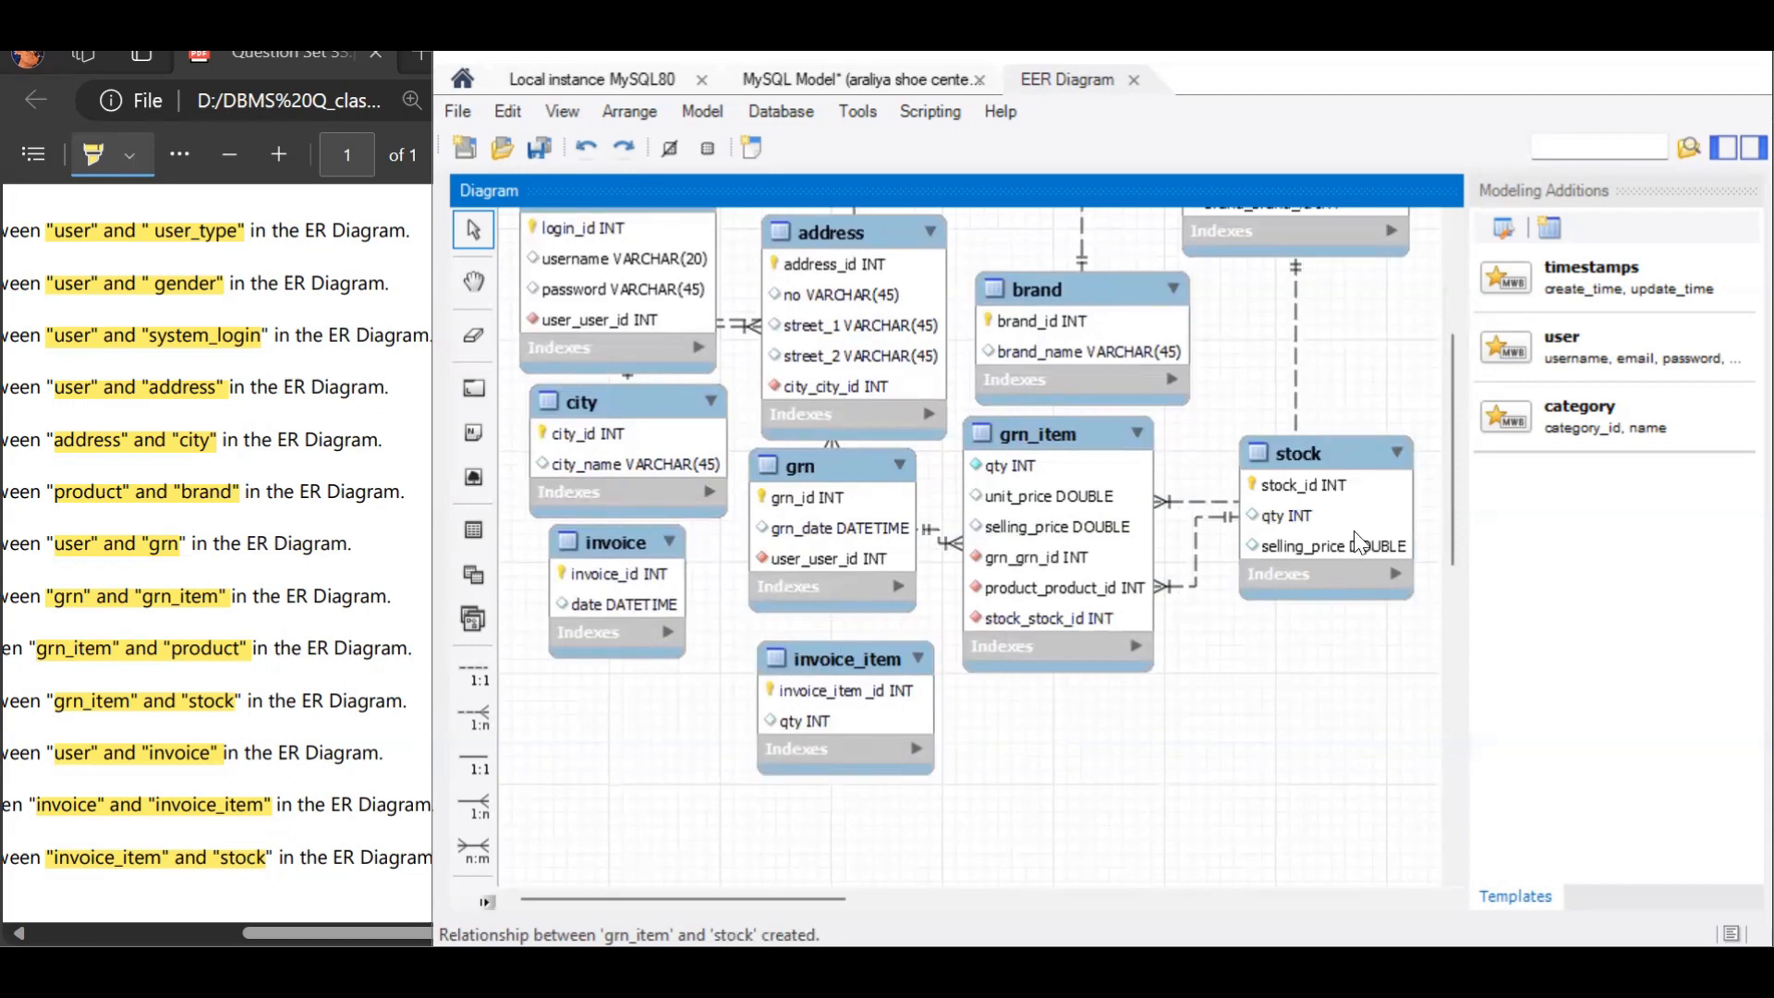
Step: Add a 1:n non-identifying relationship with invoice holding the foreign key and user as the referenced table
drag(1444, 481, 1478, 365)
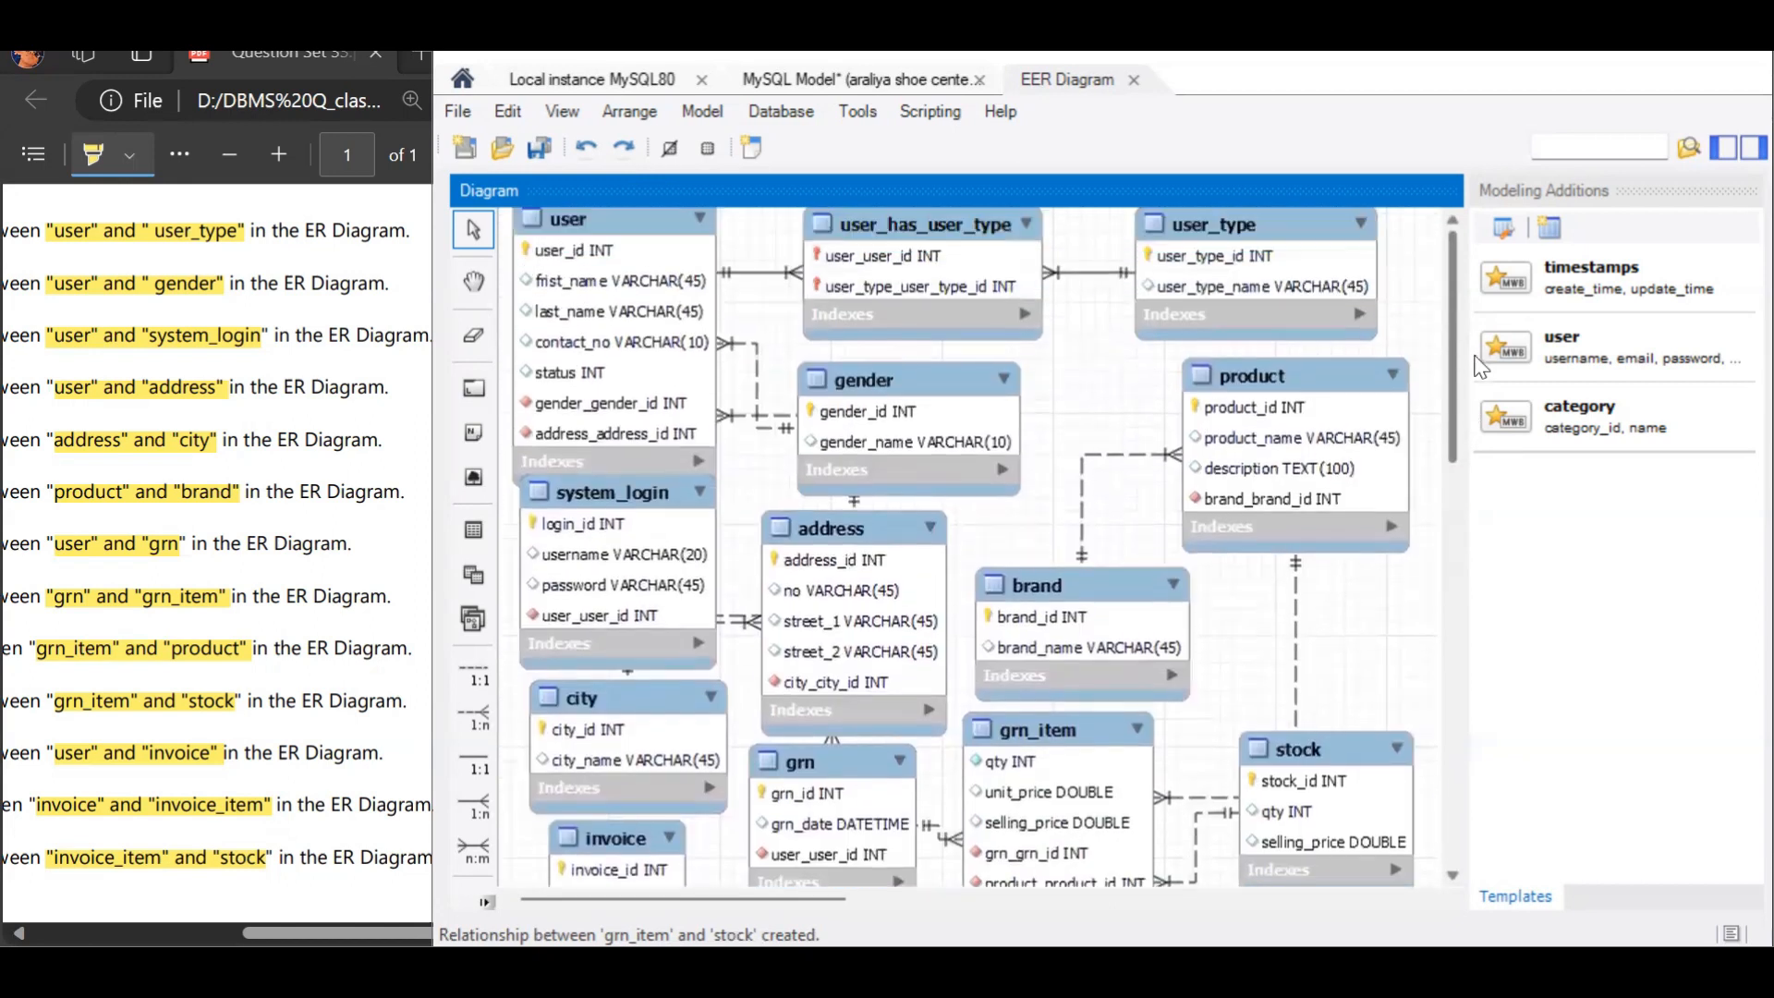
scroll(778, 379, down, 3)
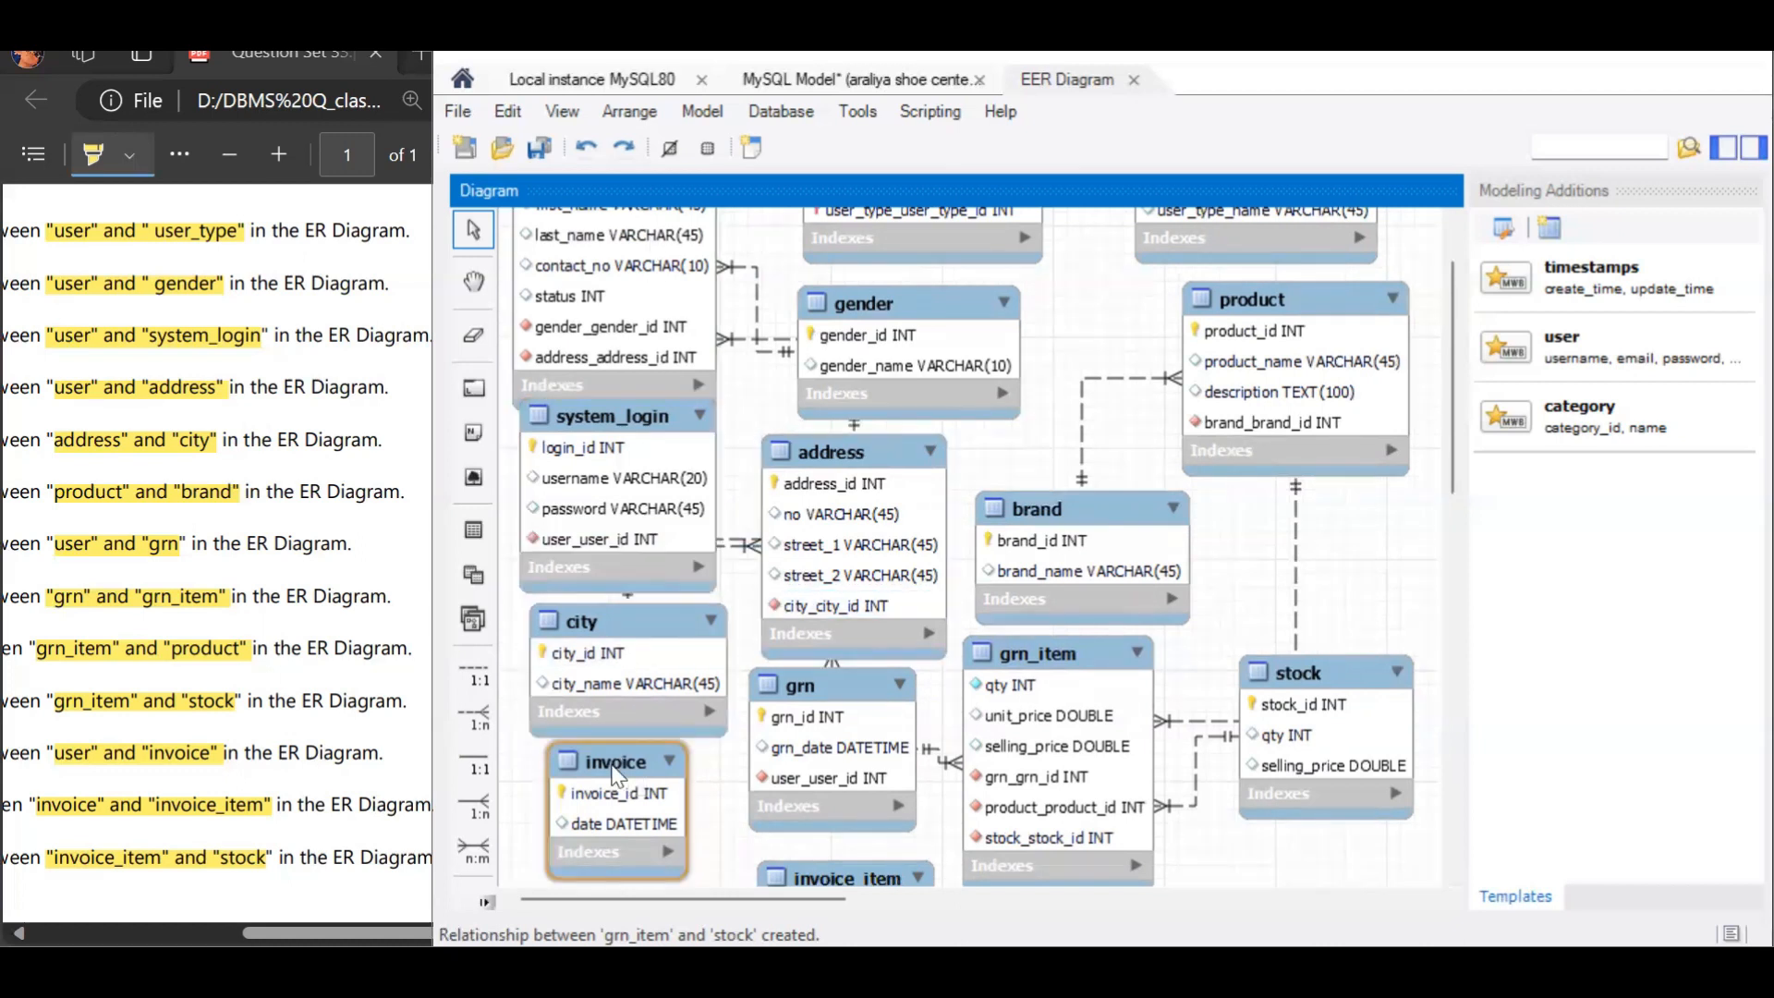
click(489, 719)
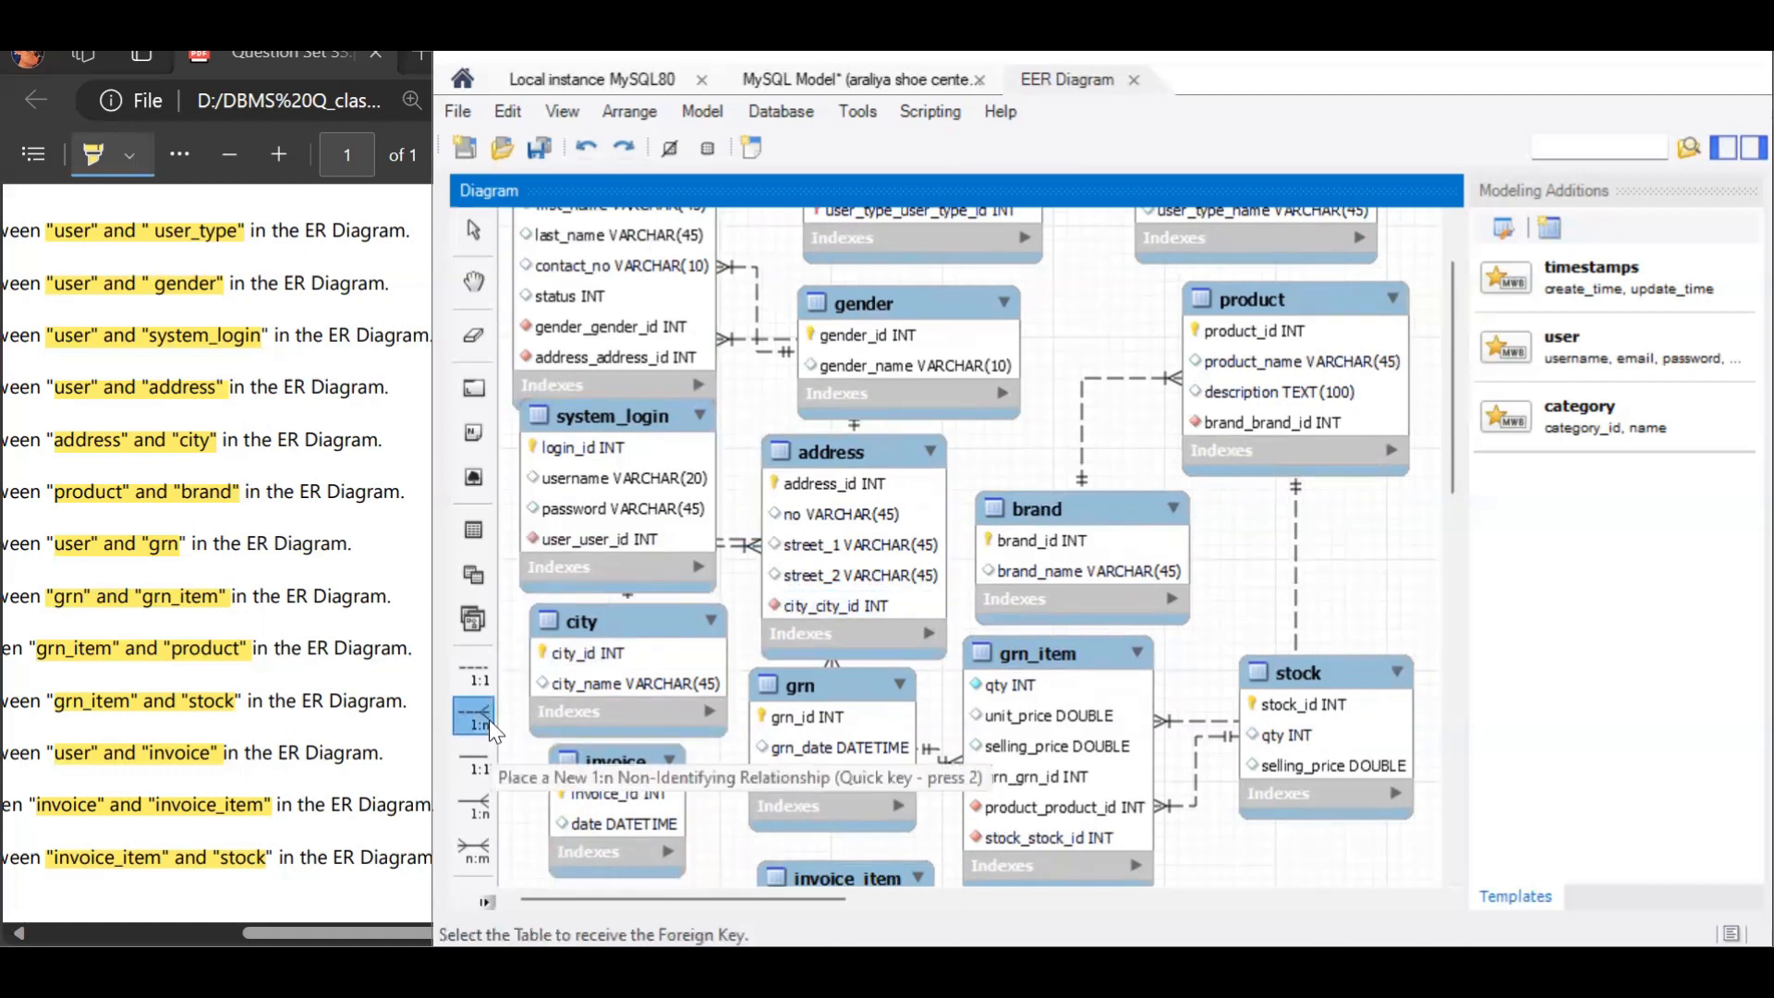
click(591, 815)
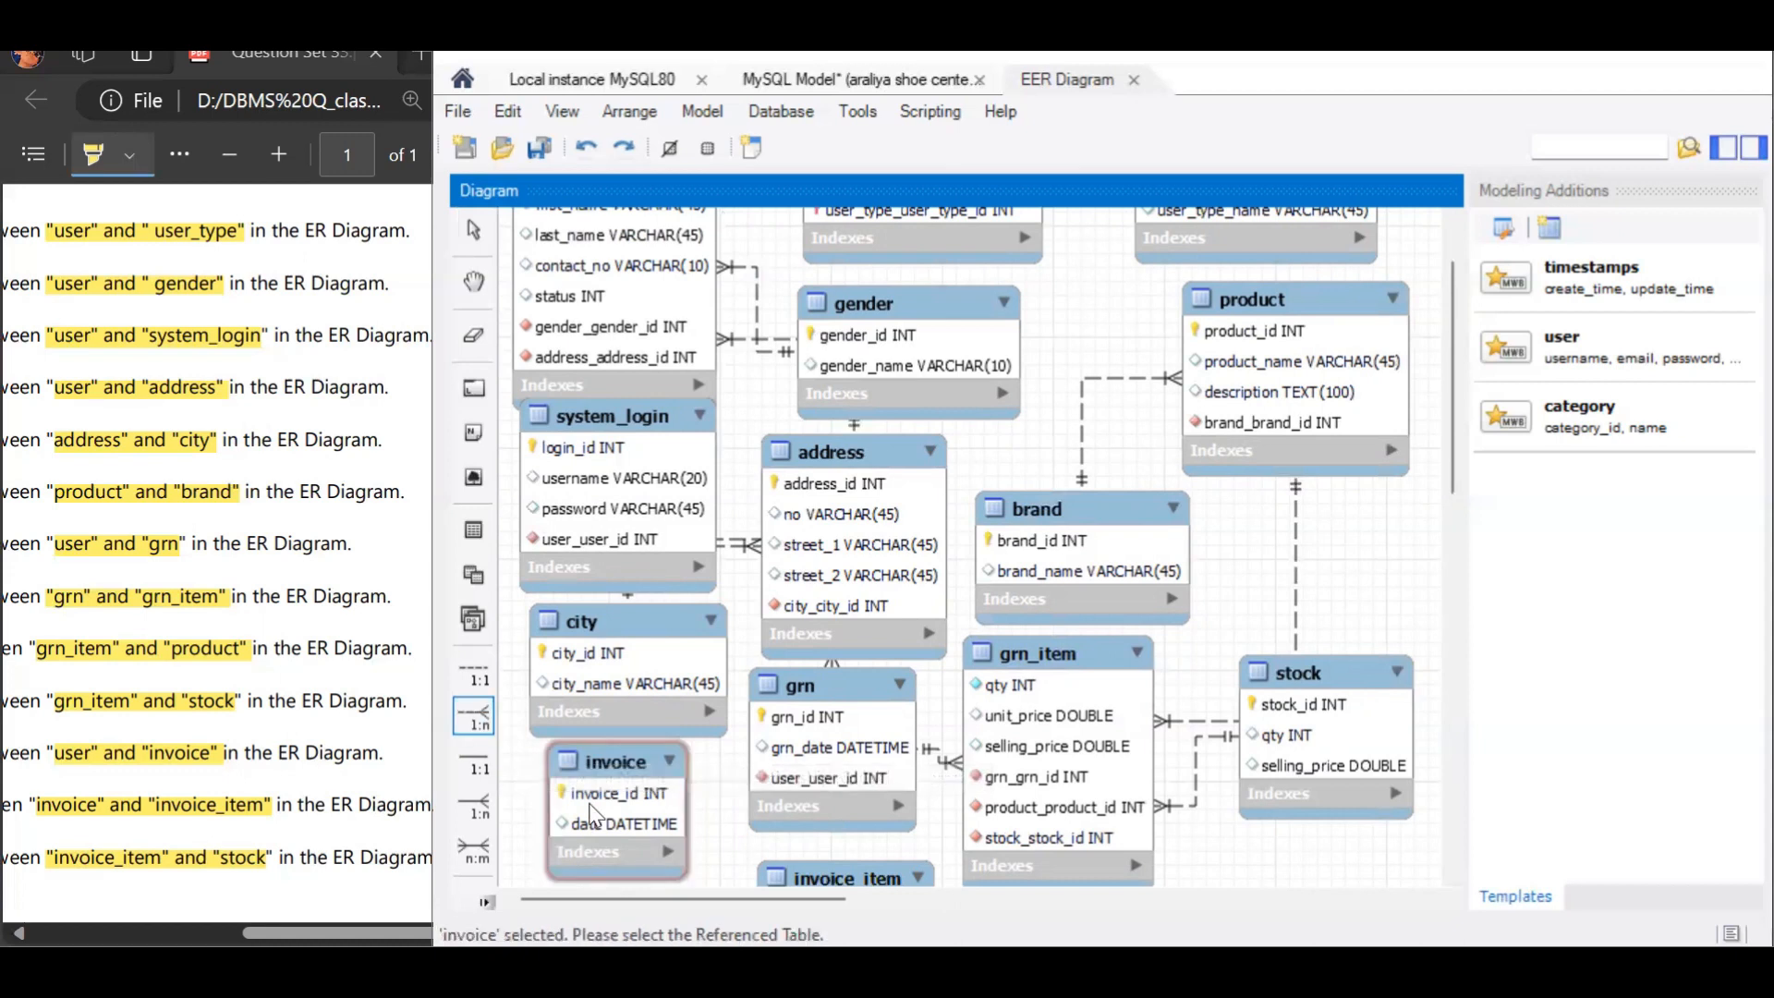
click(637, 358)
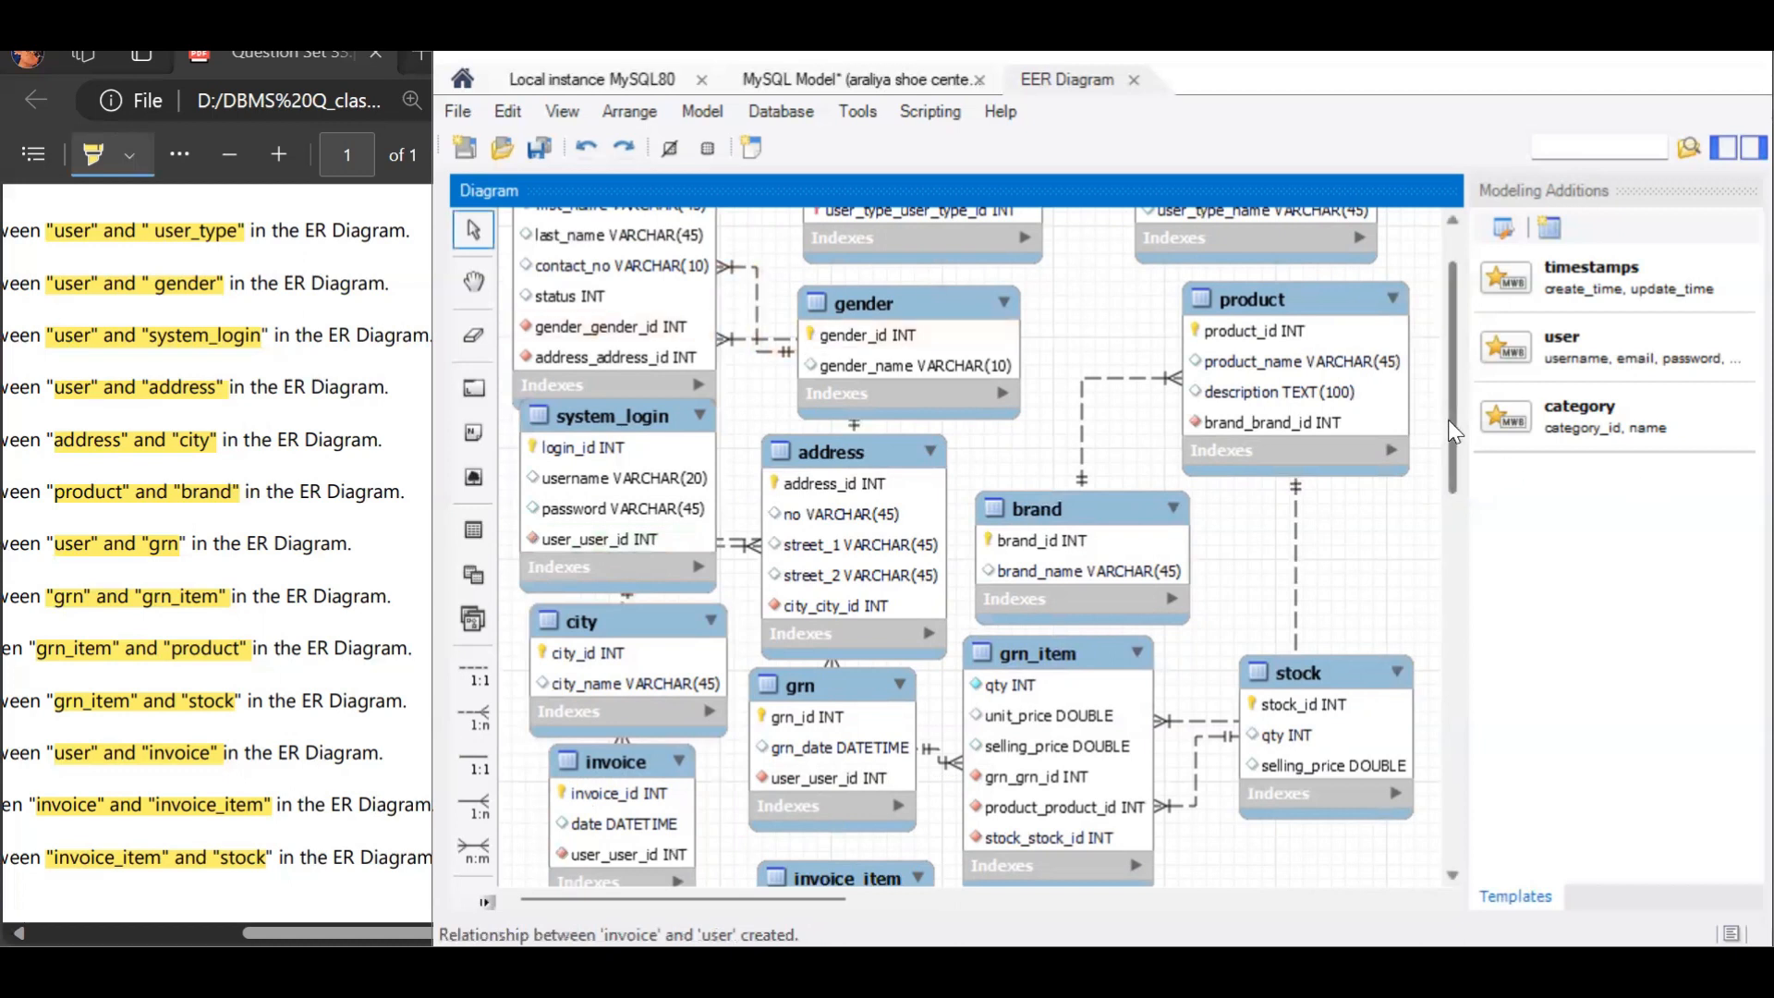
Step: Move the invoice table slightly below city and add a 1:n non-identifying relationship from invoice_item, holding the foreign key, to invoice
drag(1452, 431, 1452, 459)
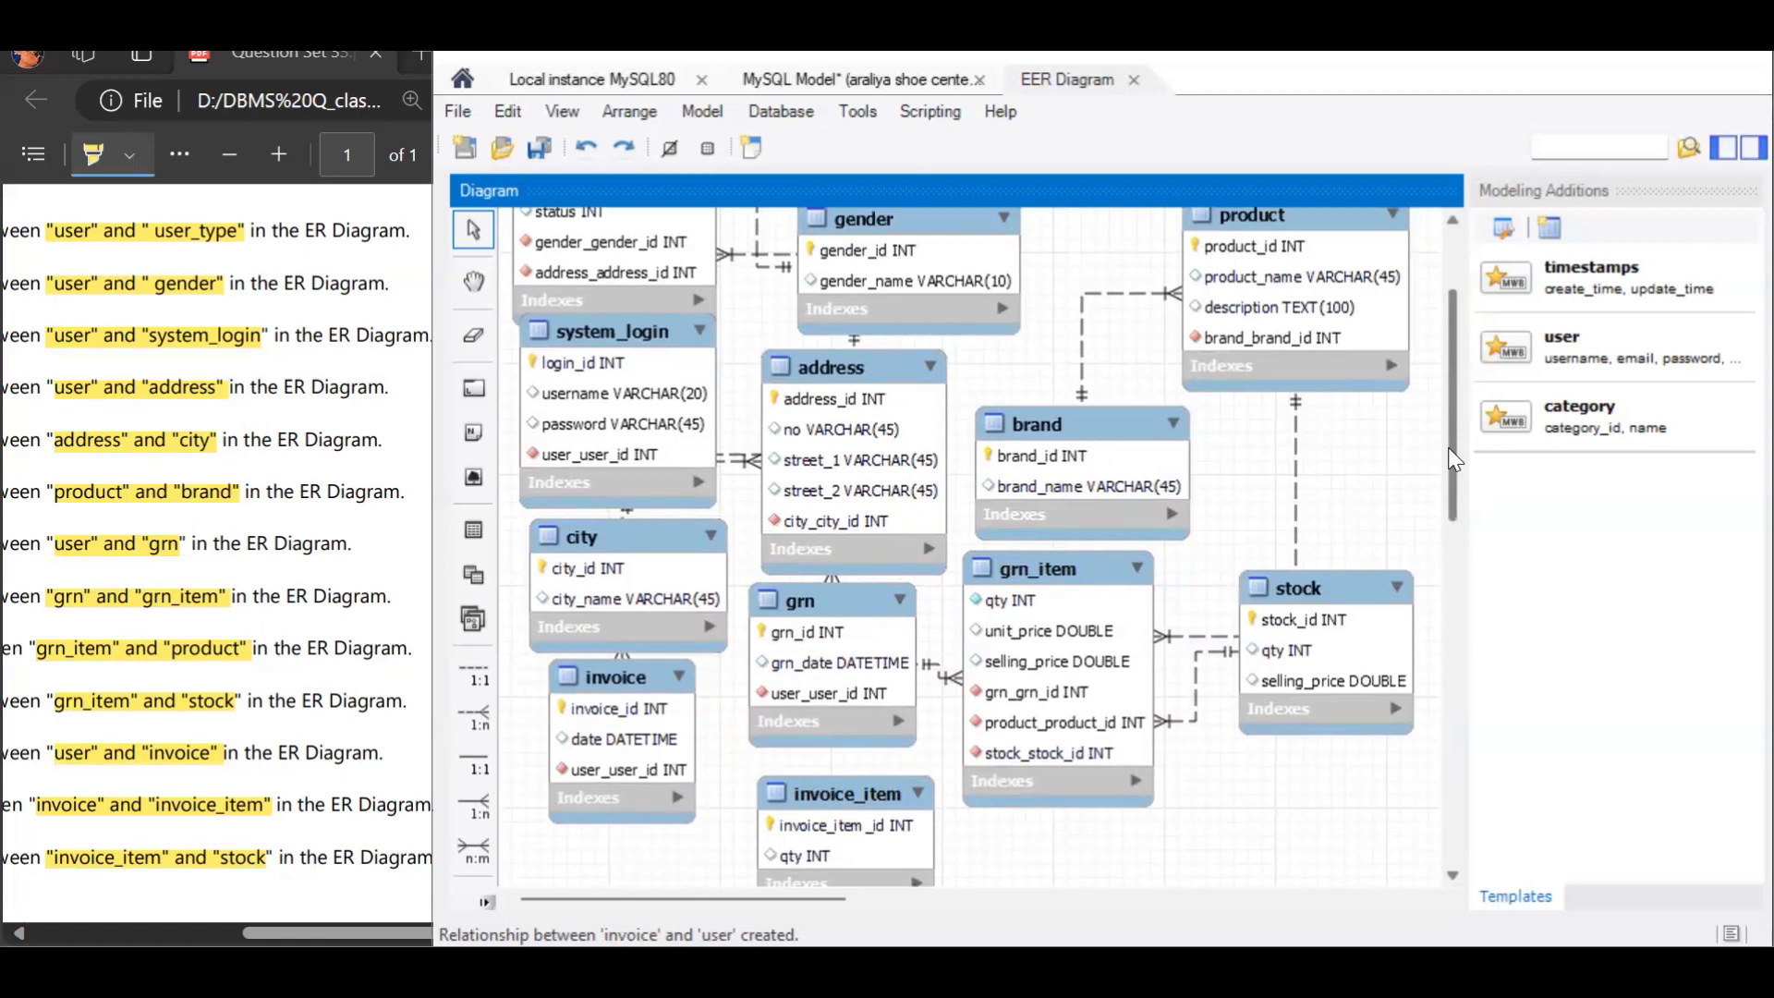
drag(1451, 451, 1451, 494)
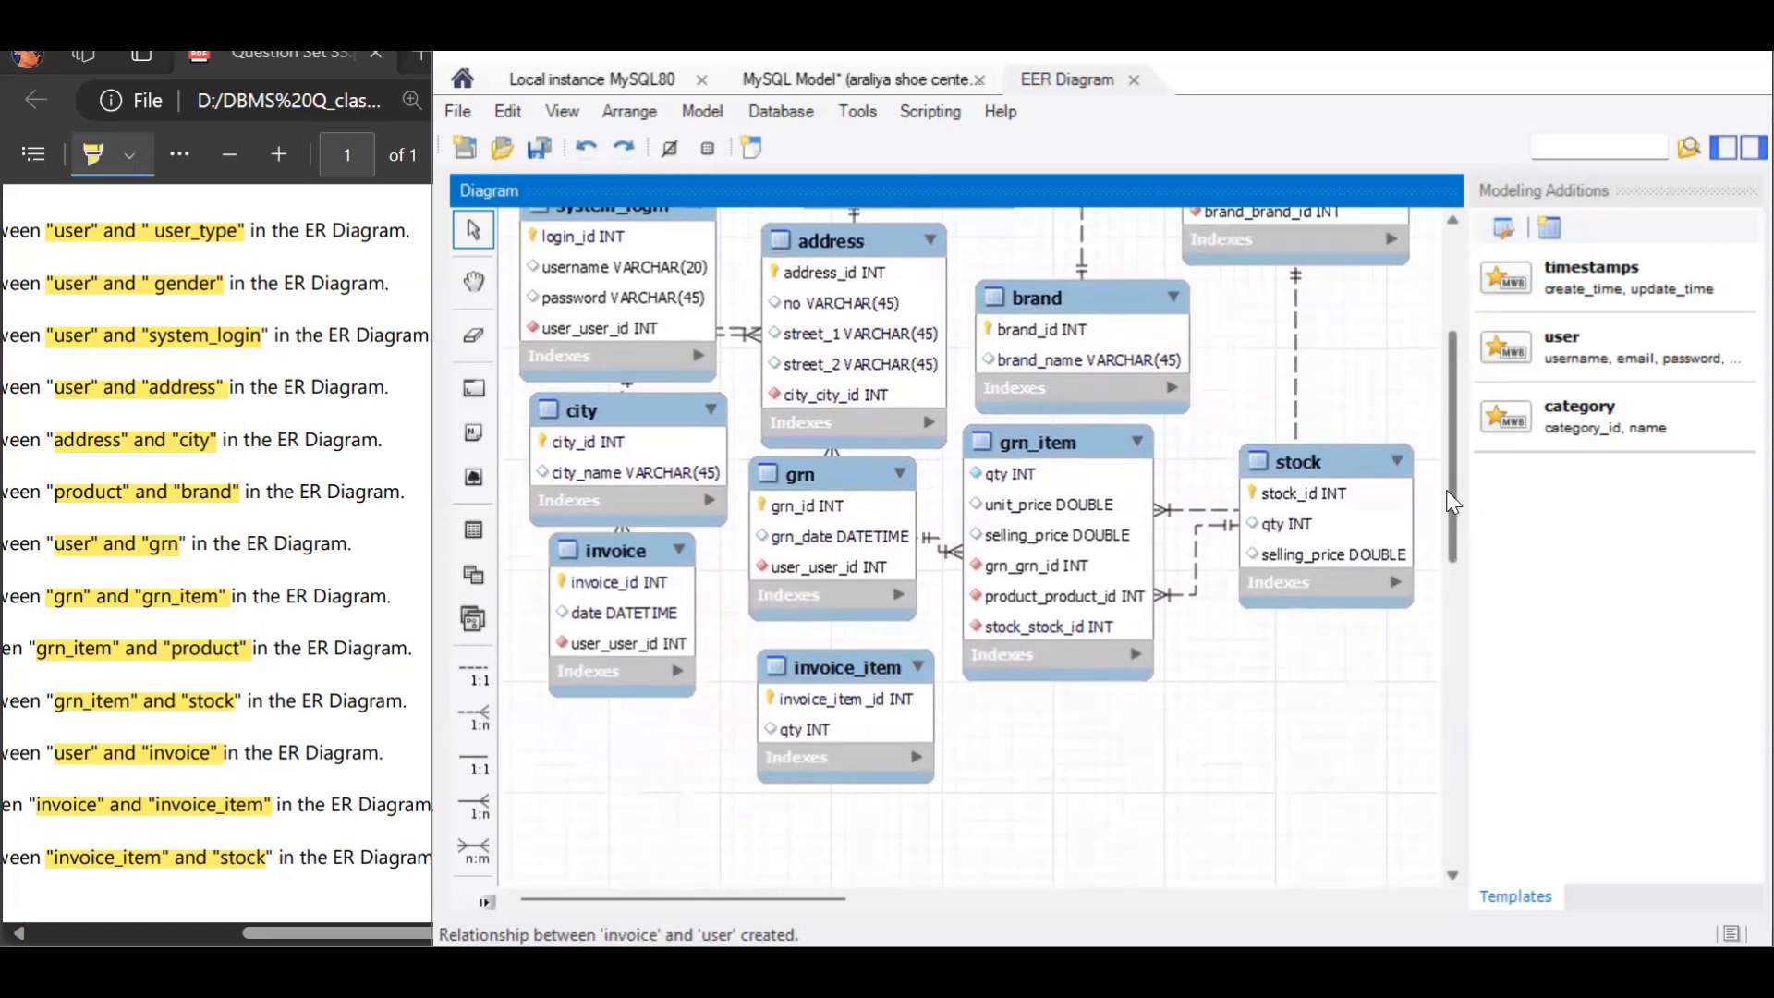
drag(632, 552, 614, 586)
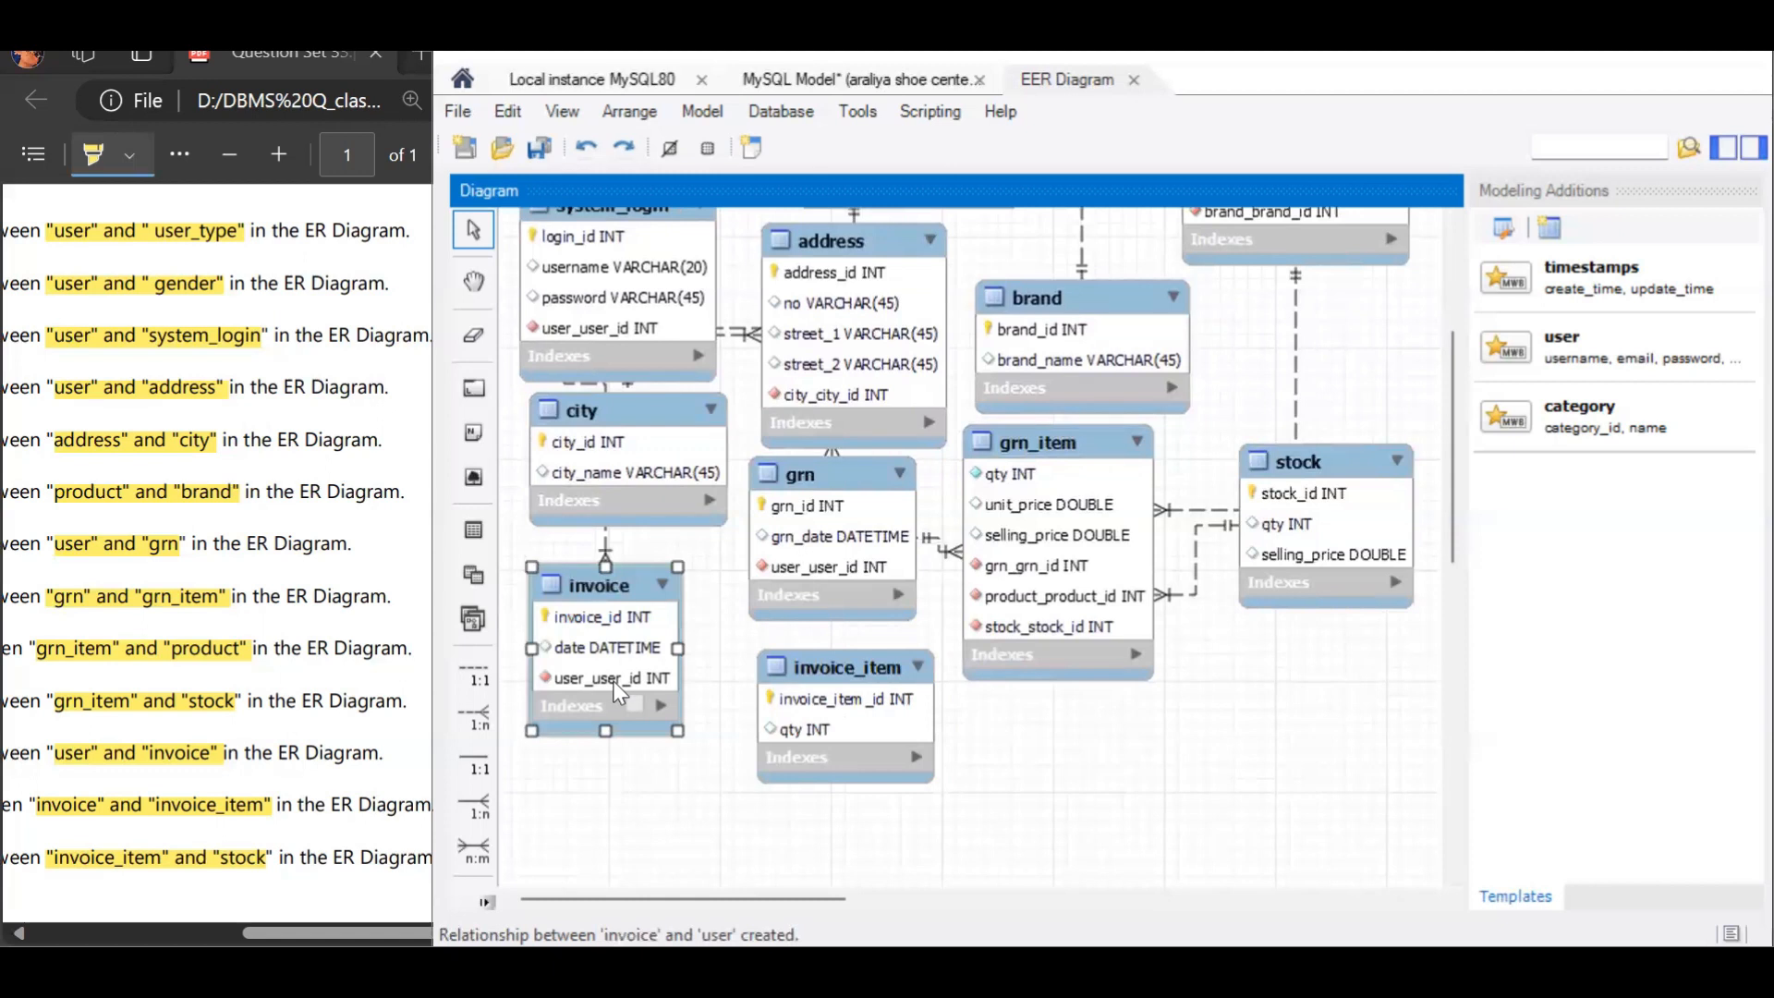
click(490, 717)
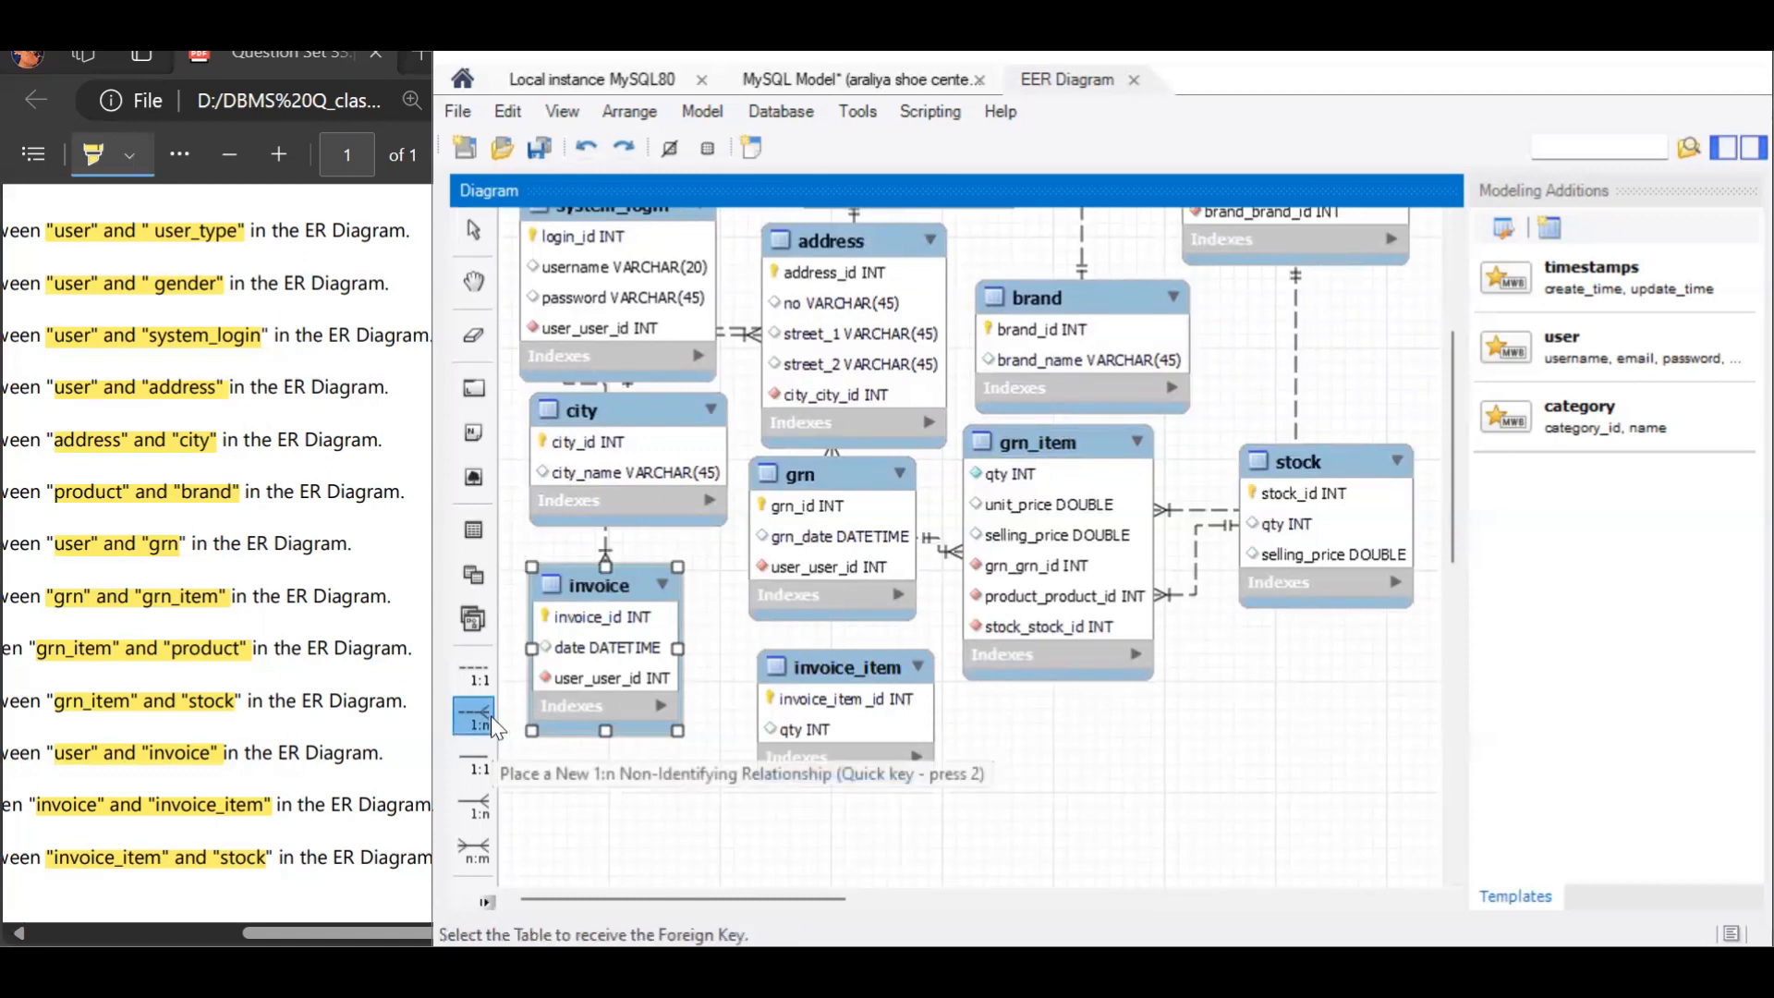
click(804, 741)
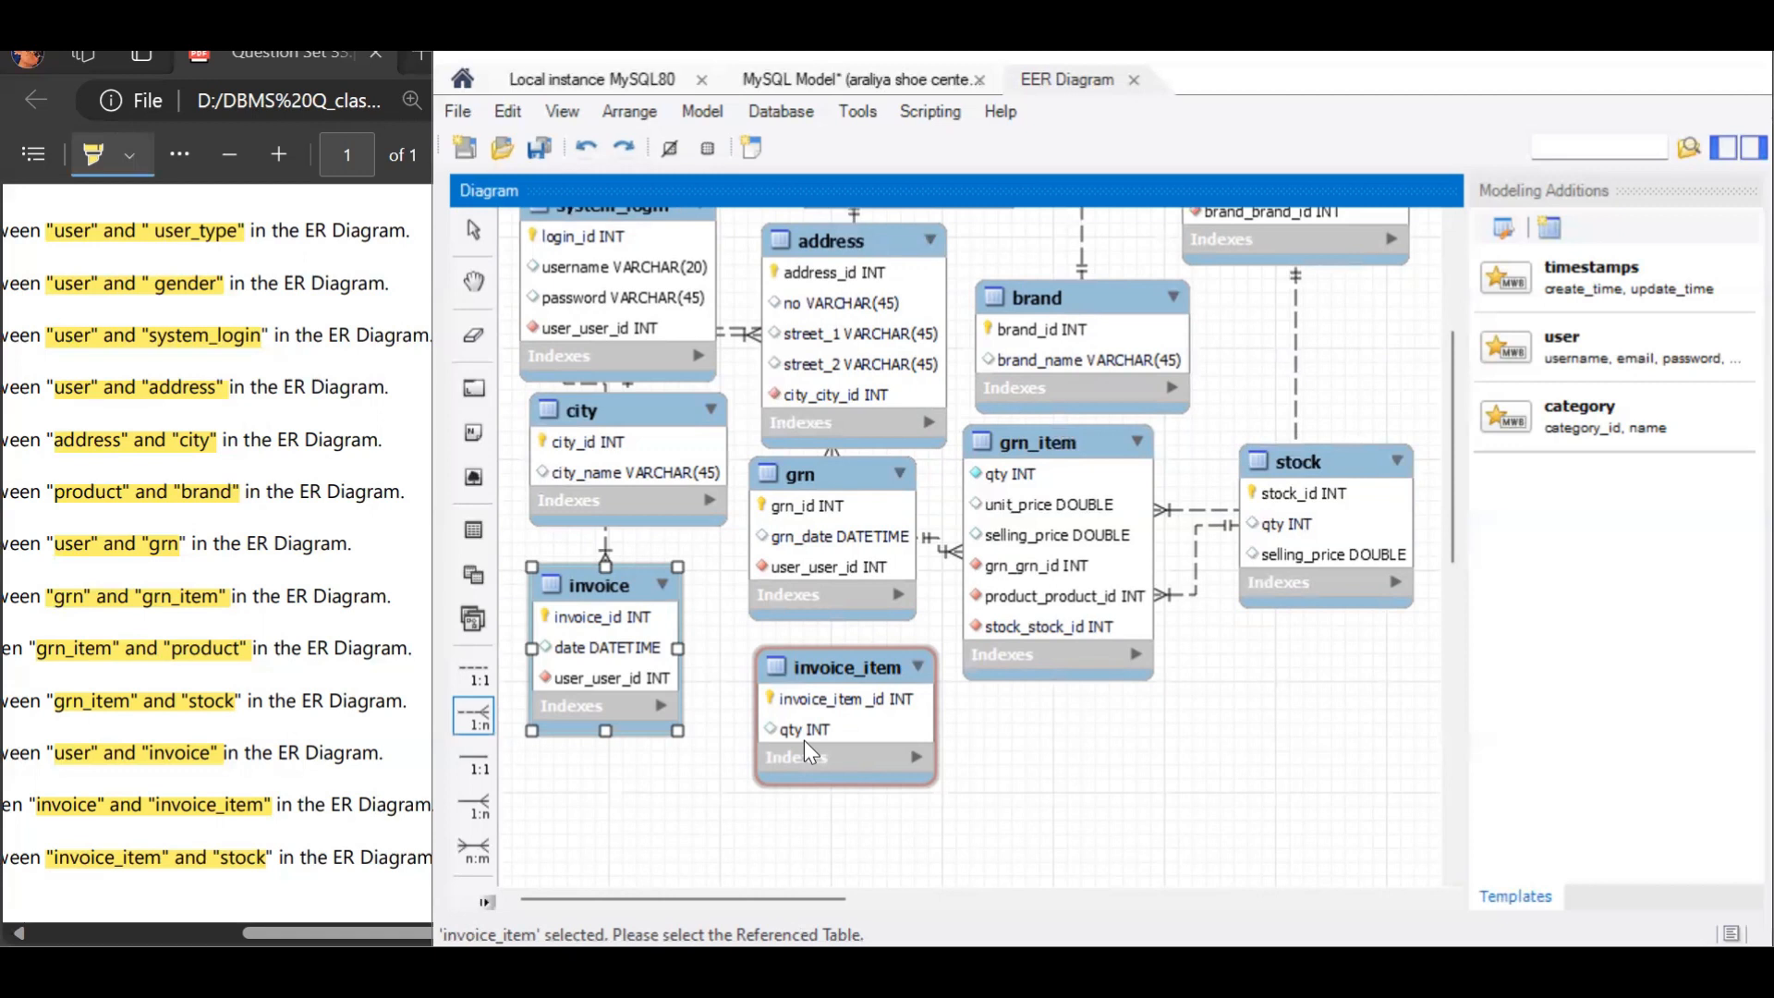
click(623, 667)
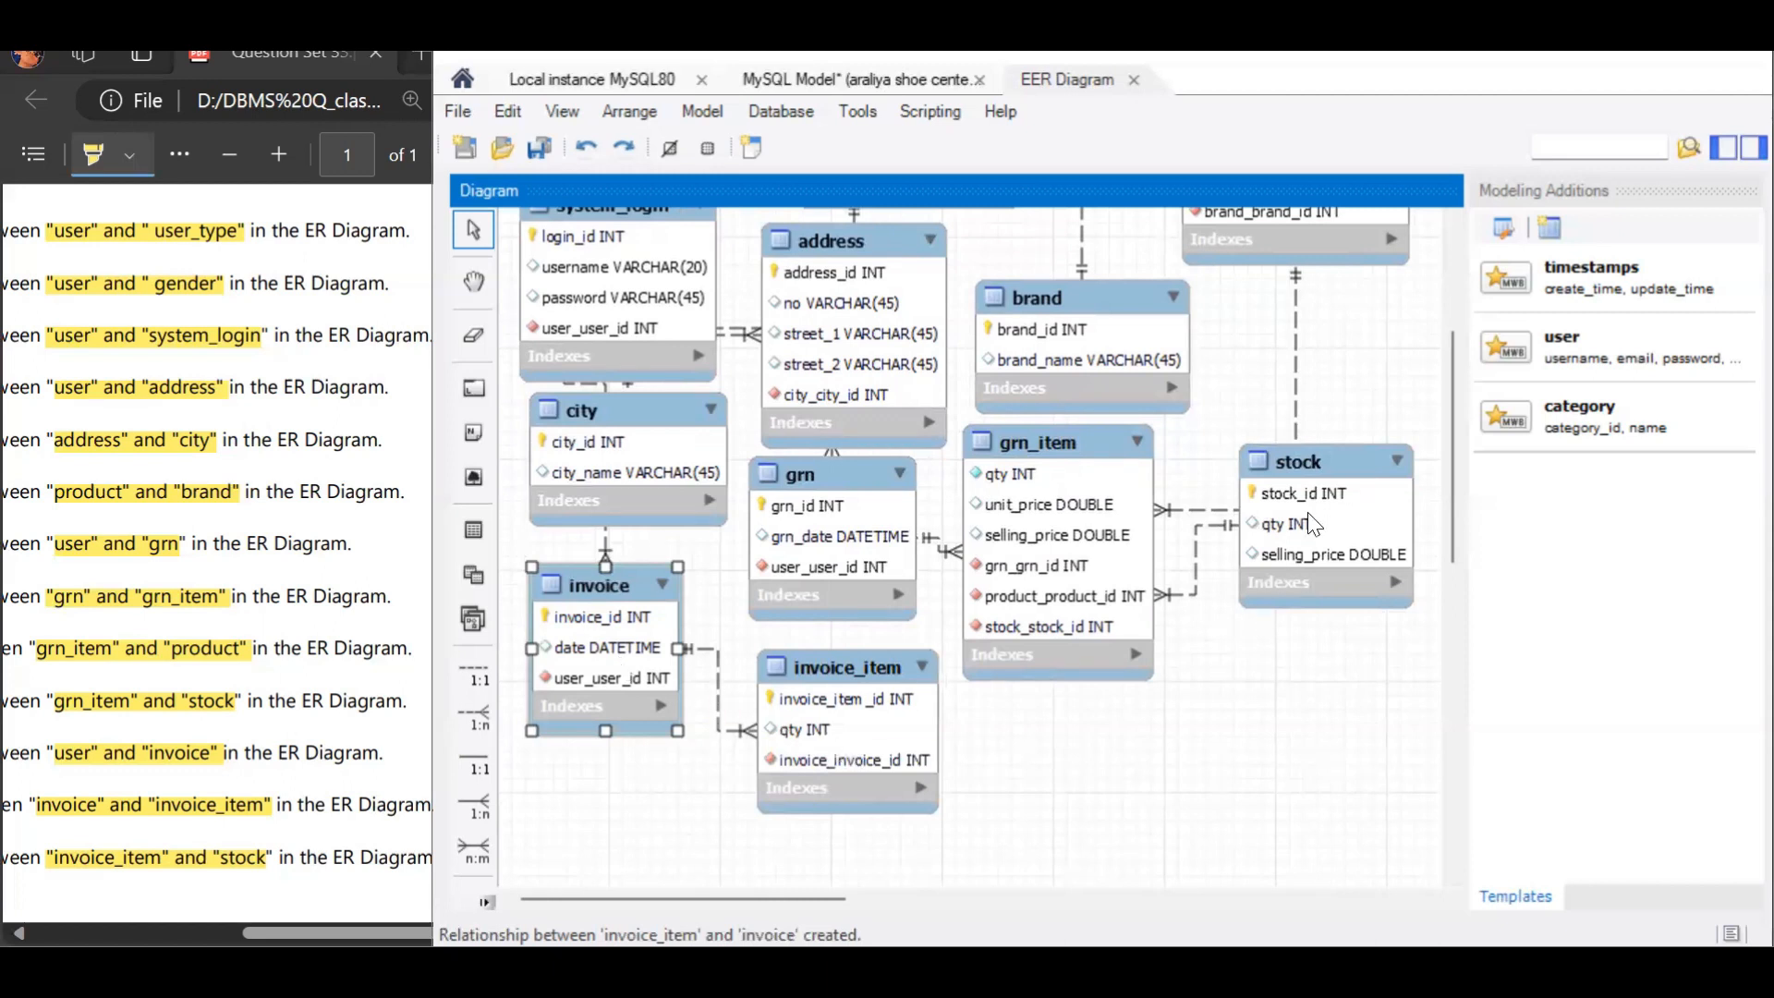
Step: Move the stock table lower, beside invoice_item, and add a 1:n non-identifying relationship with invoice_item holding the foreign key and stock as the referenced table
drag(1337, 499, 1336, 747)
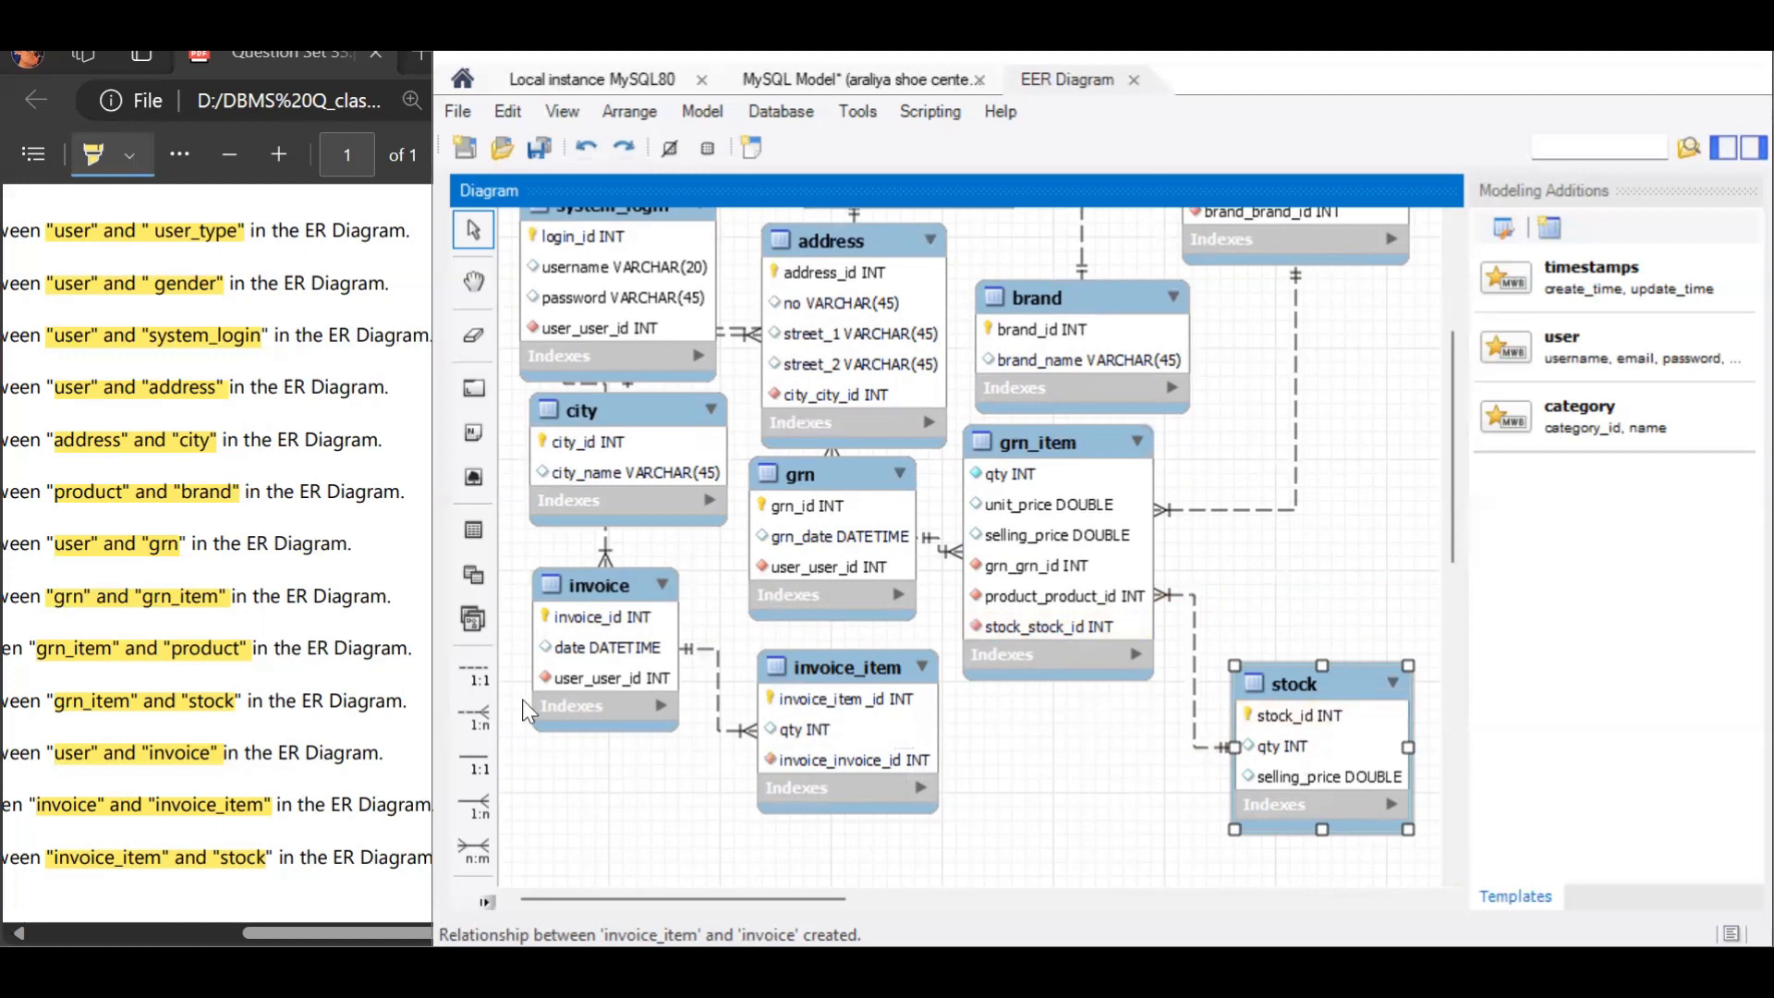
click(473, 716)
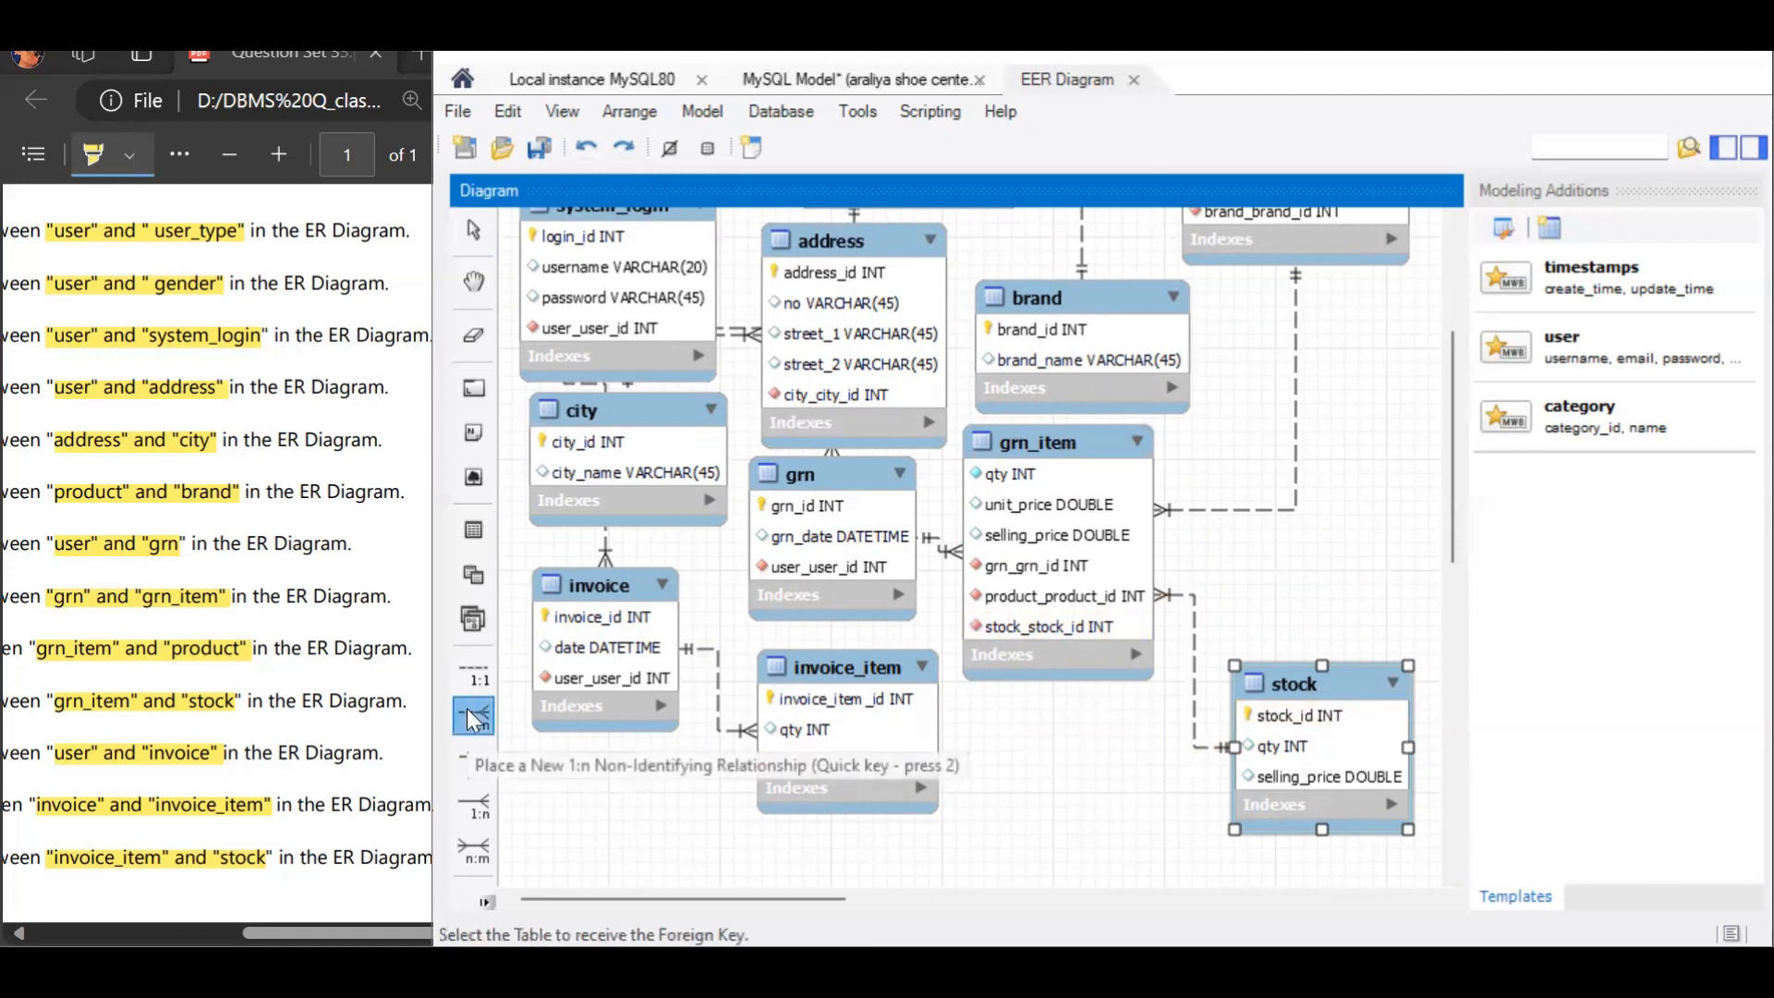
click(835, 784)
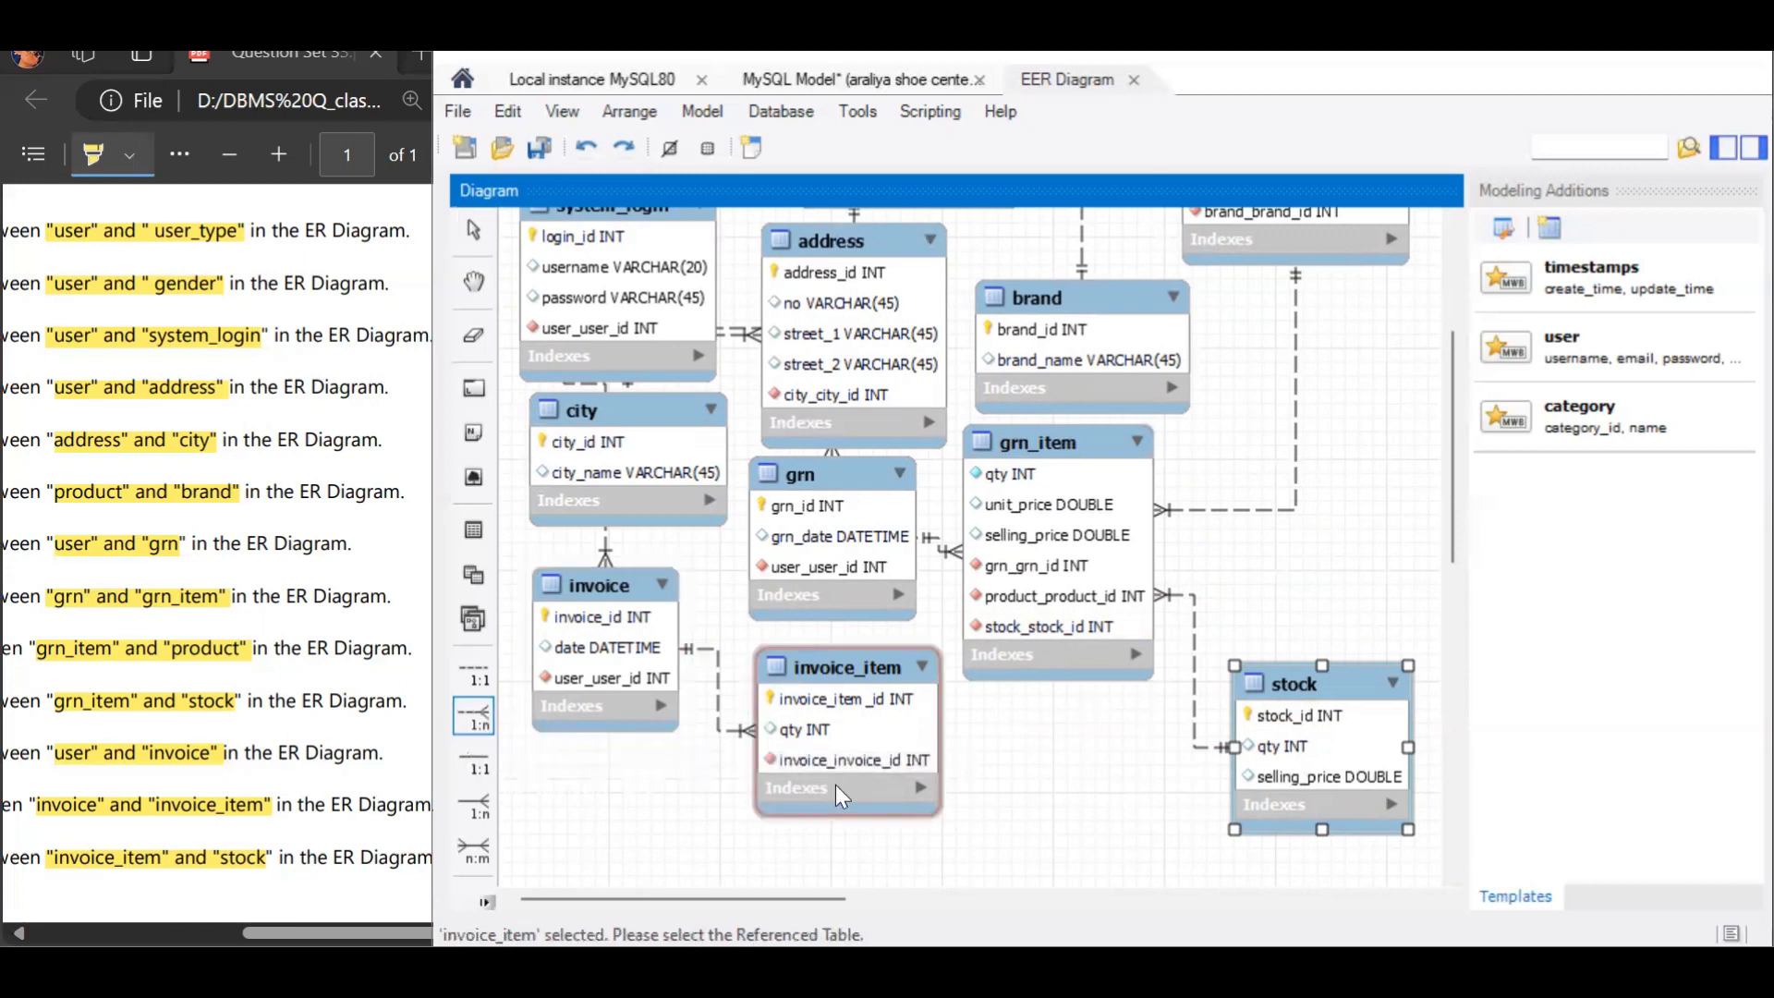
click(1295, 774)
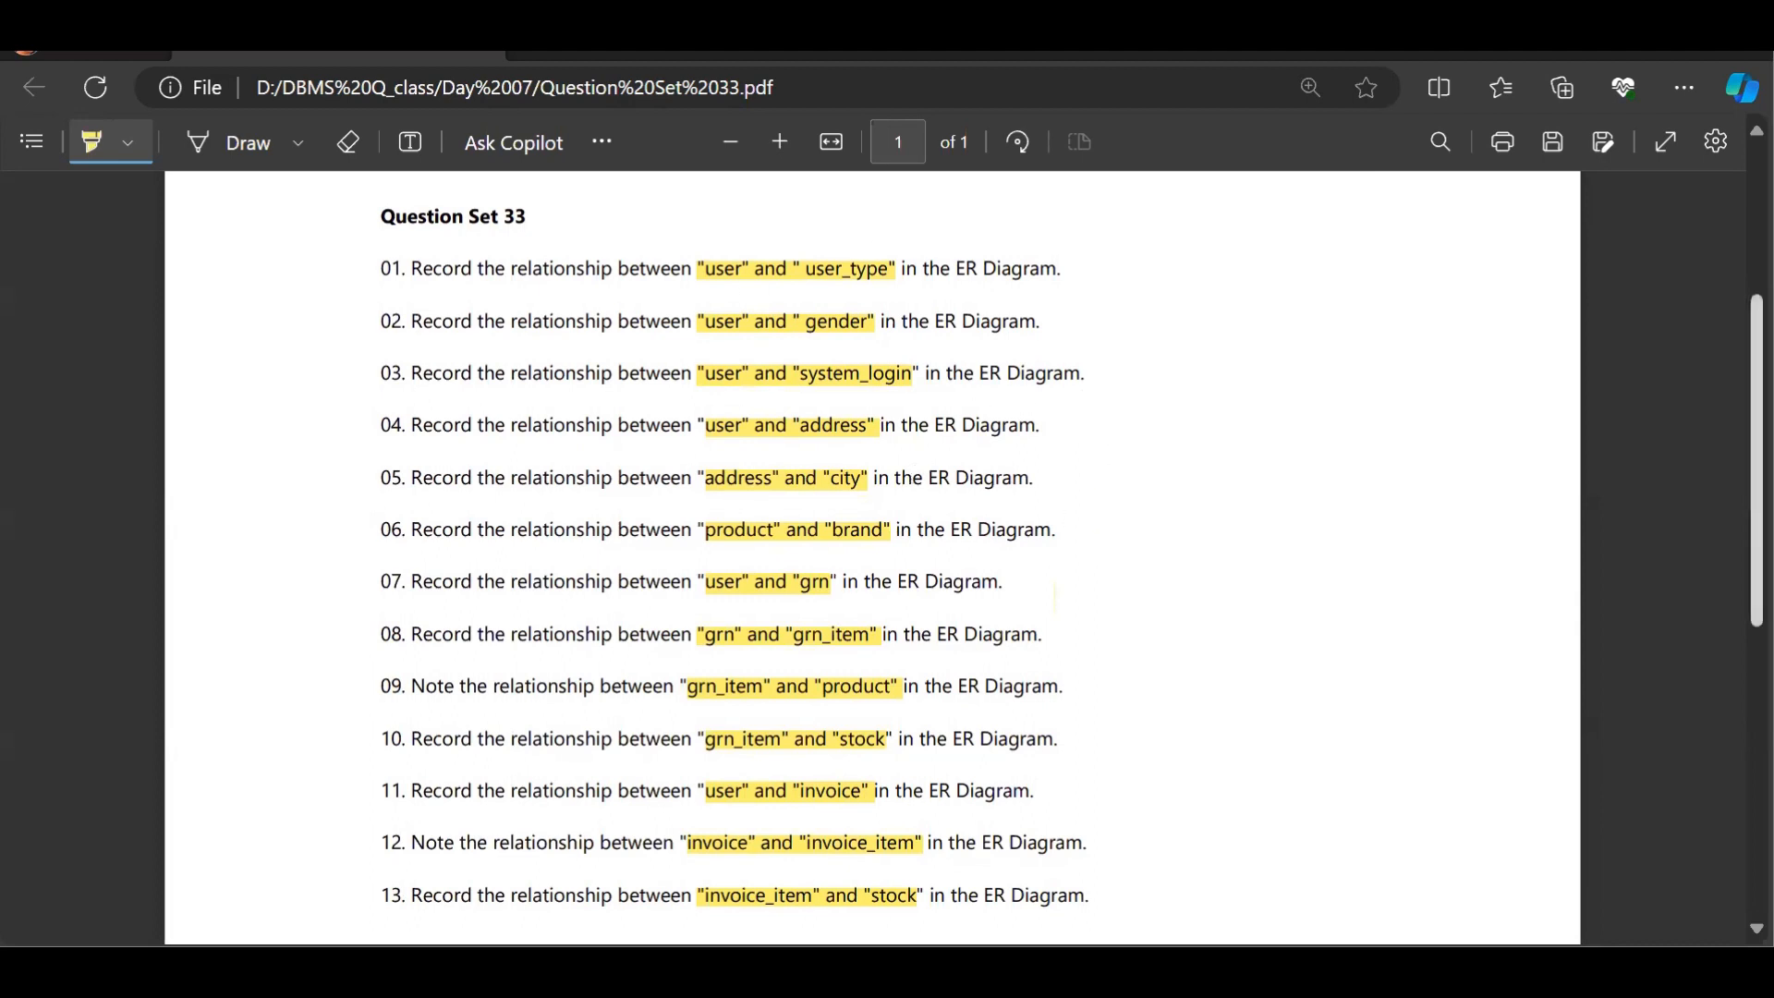
scroll(1242, 384, up, 1)
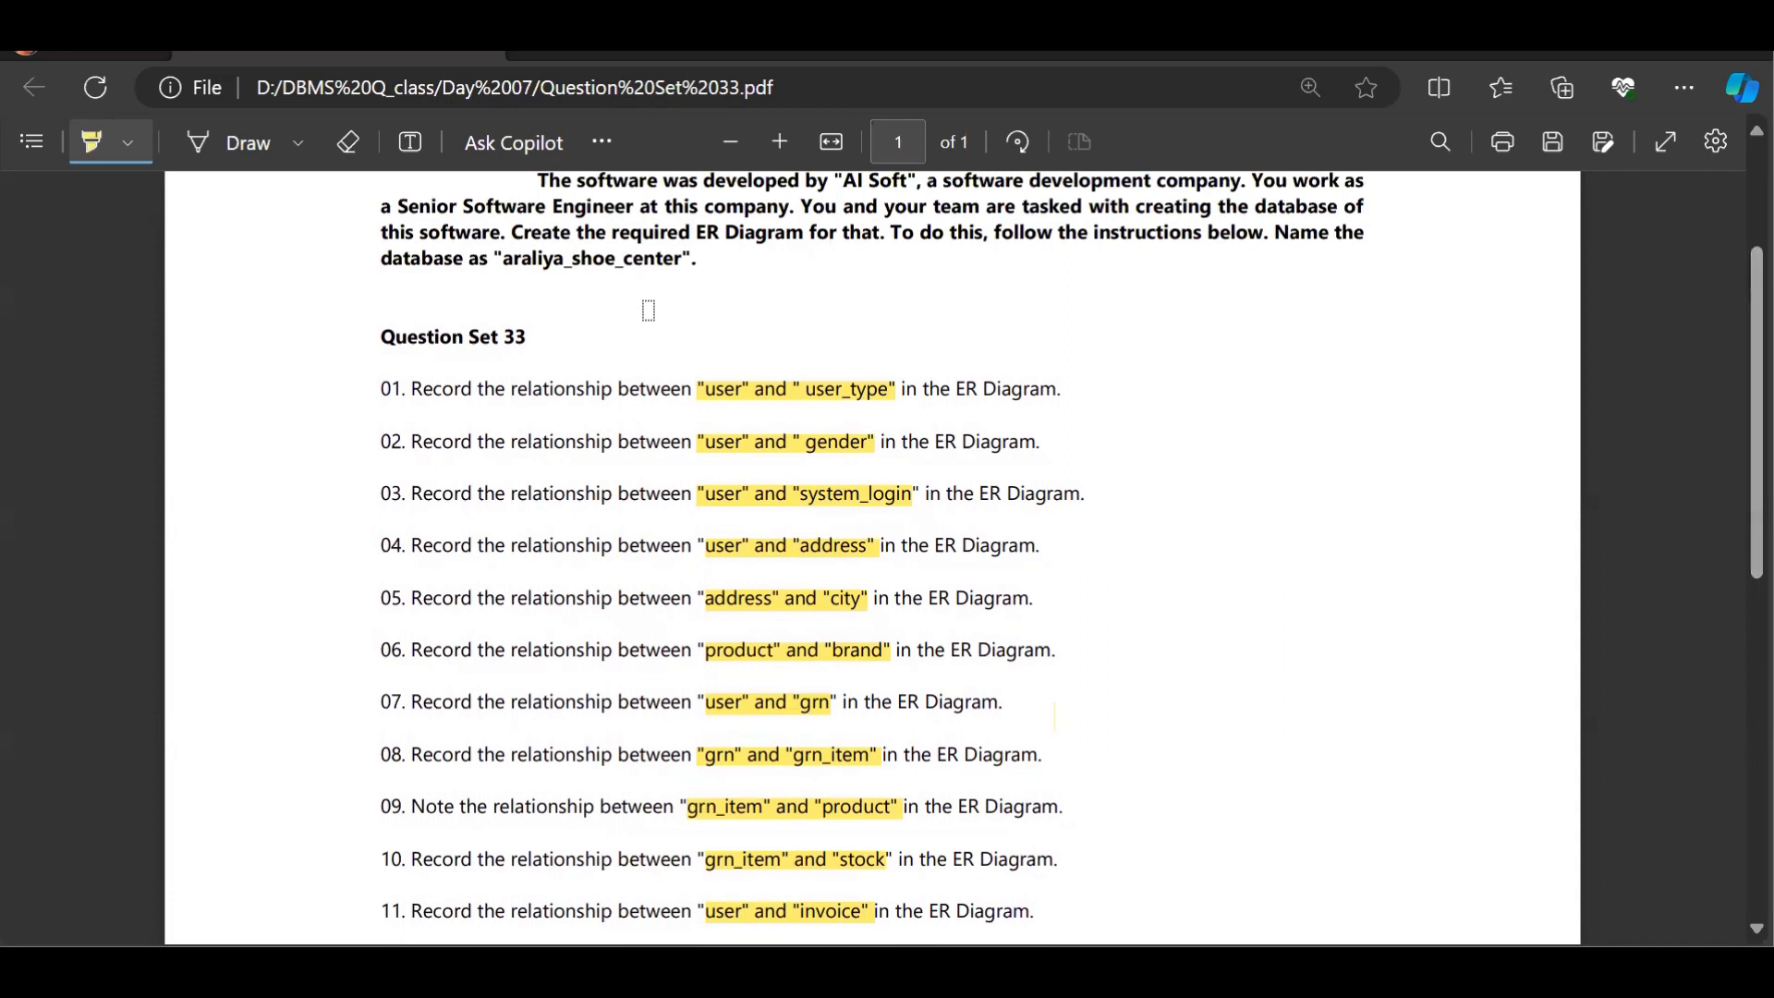